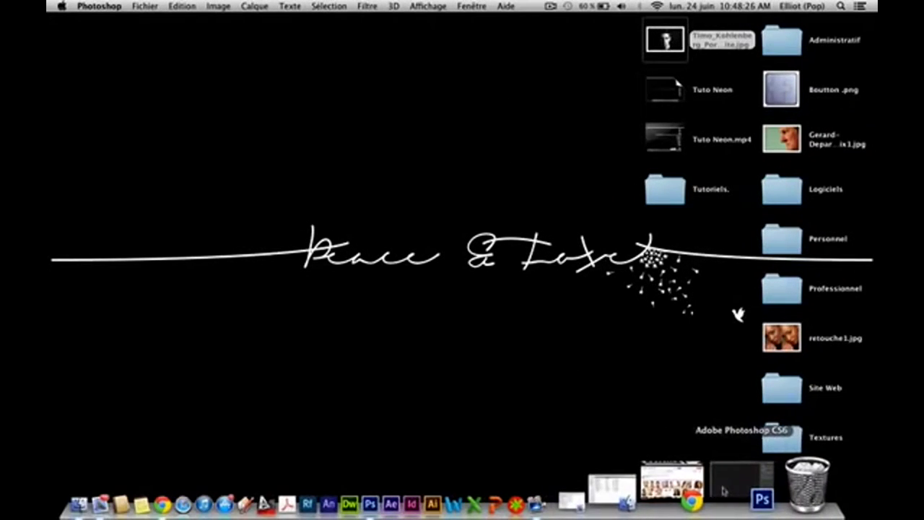
Step: Restore the empty Photoshop workspace from the Dock and show the Fichier menu
click(723, 491)
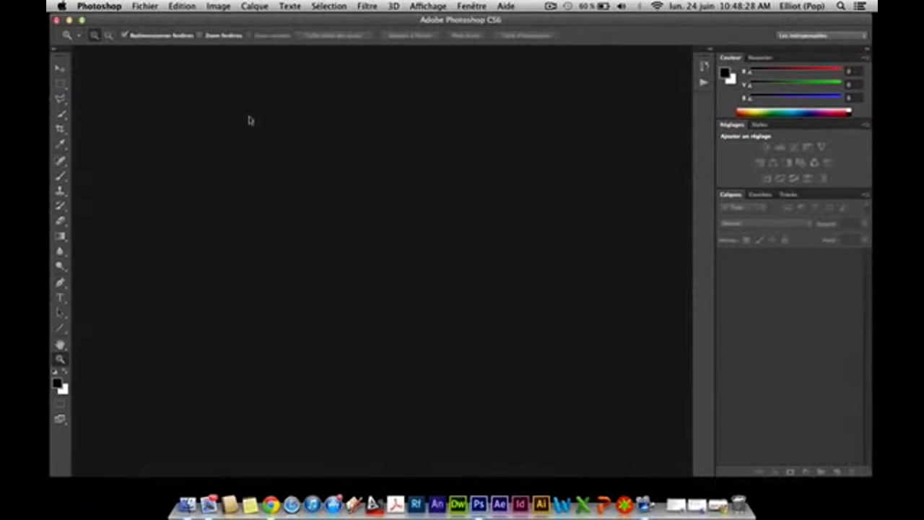
click(136, 5)
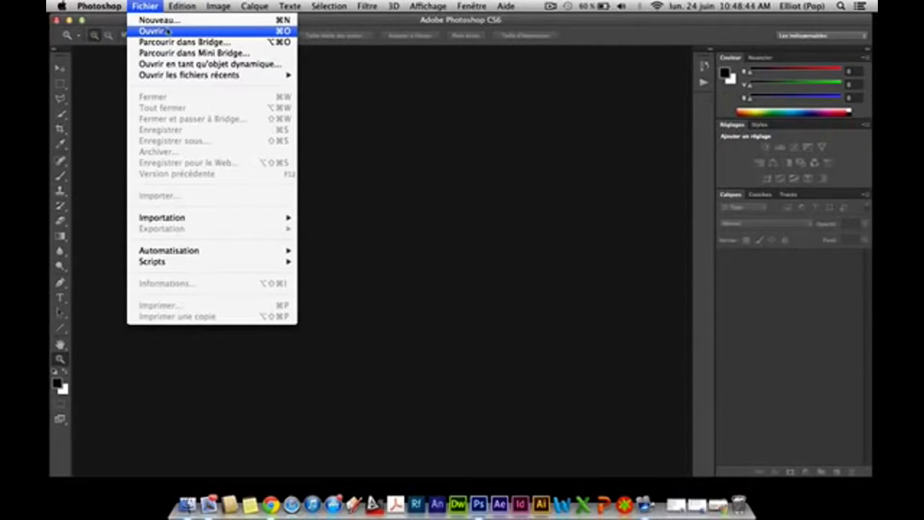
click(167, 31)
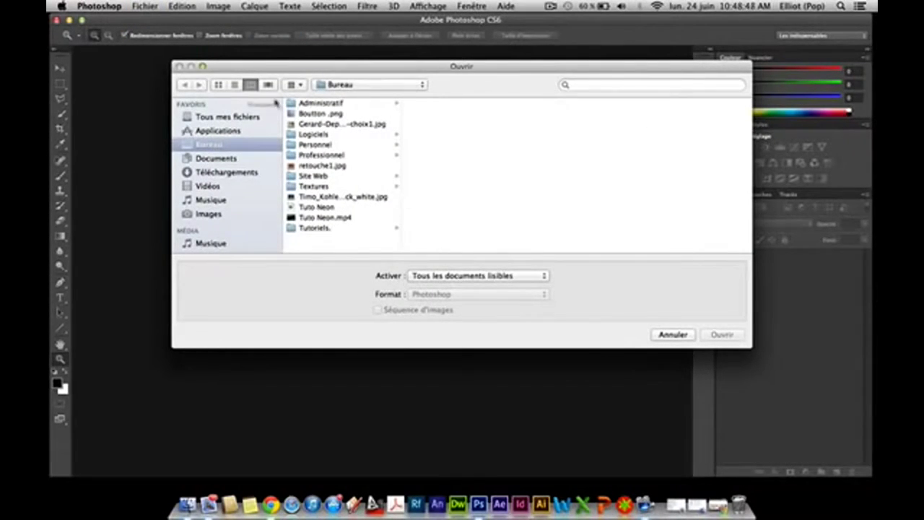
click(331, 197)
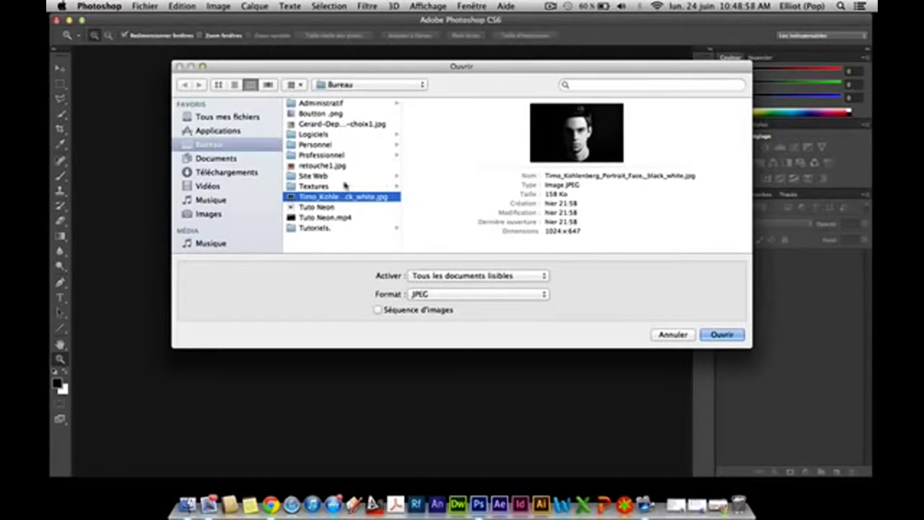
click(722, 335)
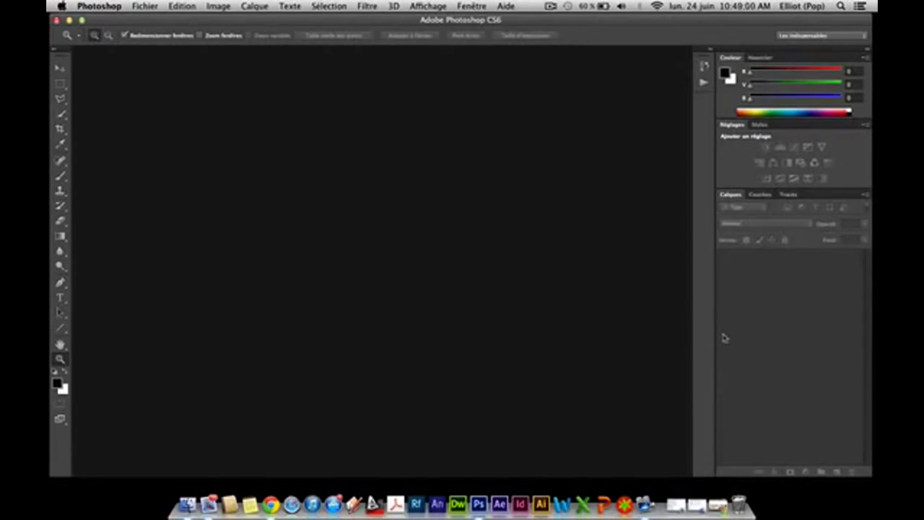
click(580, 302)
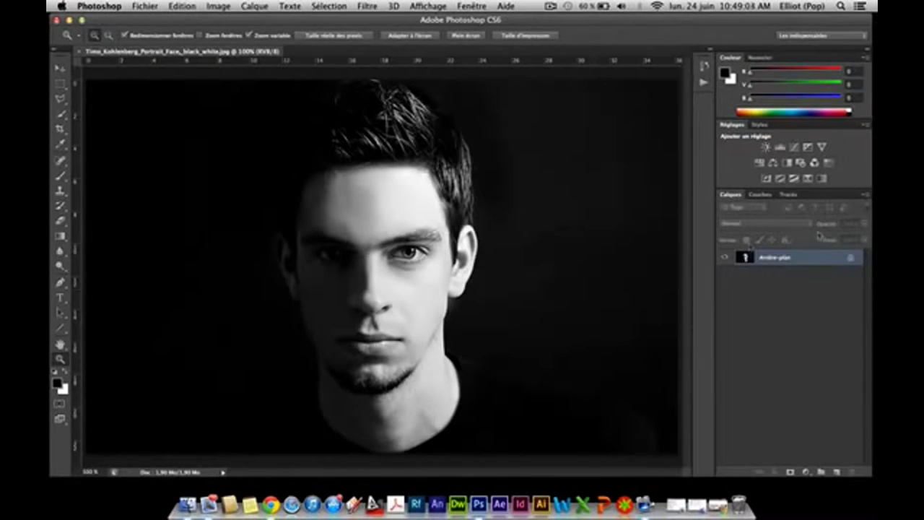
mouse_move(250, 281)
mouse_down()
mouse_move(340, 291)
mouse_move(258, 283)
mouse_up()
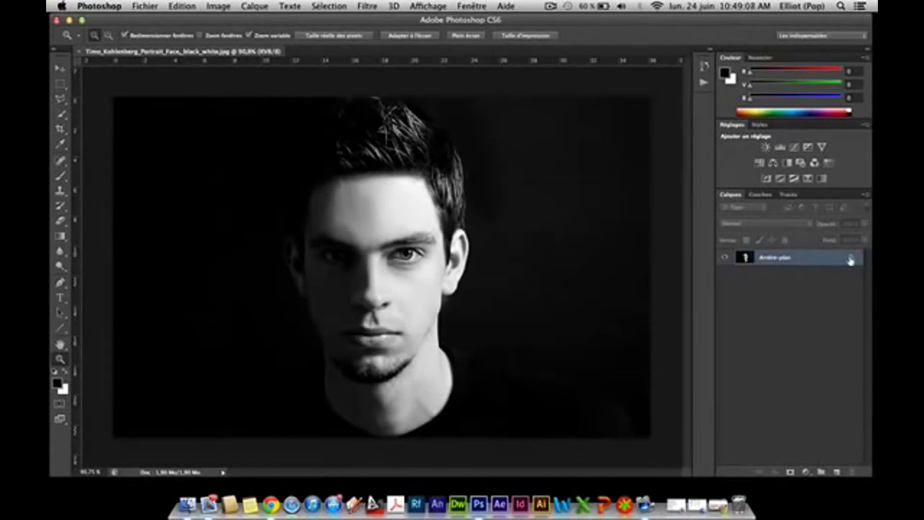
Step: Convert the Arrière-plan background into a layer named Base
double_click(851, 260)
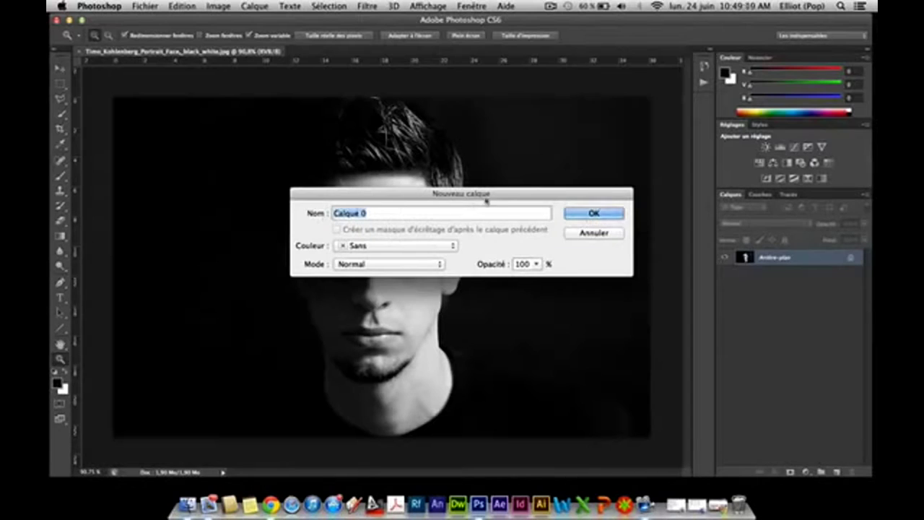
text(Ba)
text(se)
key(Return)
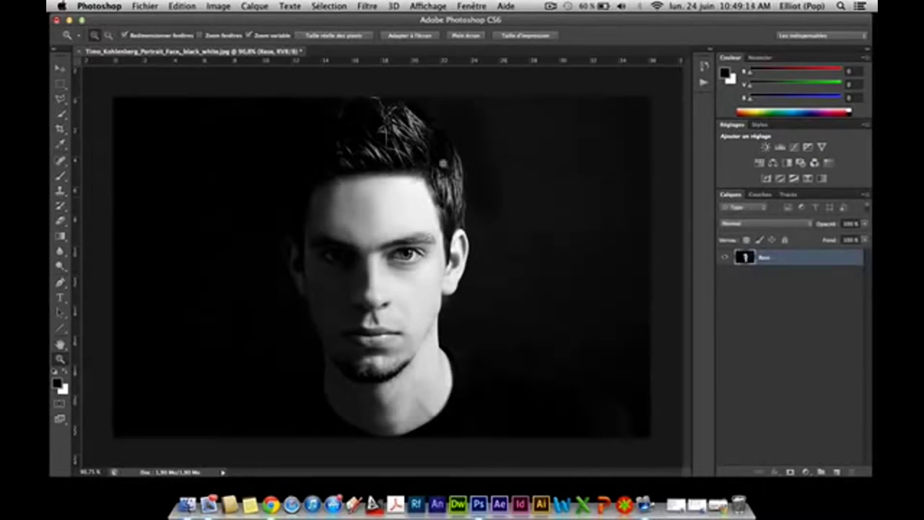
Step: Set the image resolution to 300 pixels/centimètre in Taille de l'image
click(210, 6)
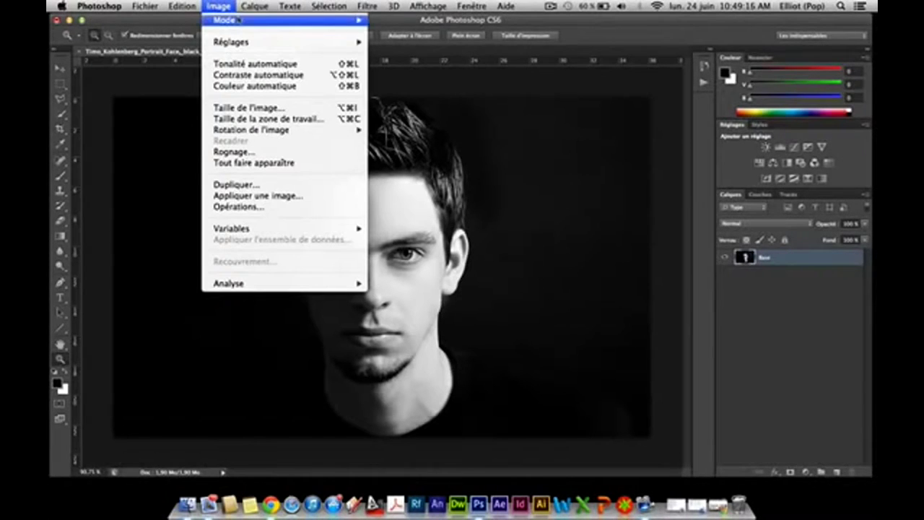
click(247, 107)
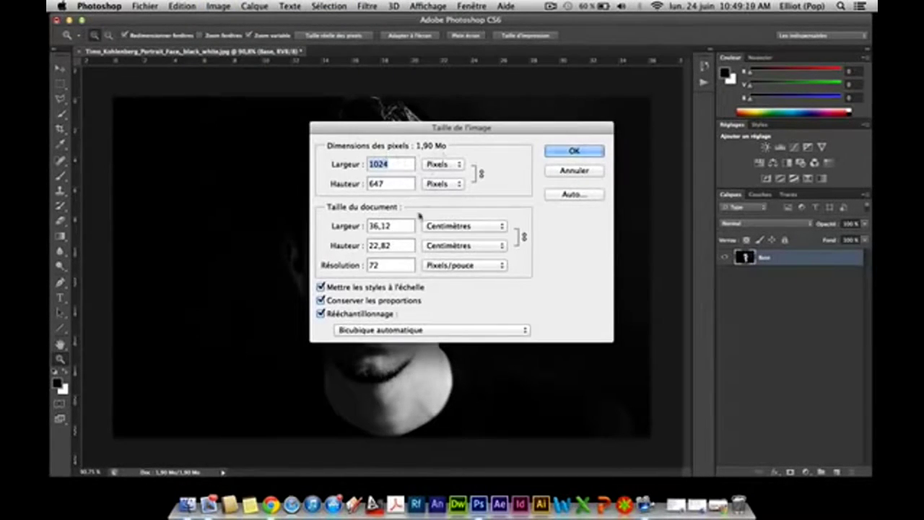
click(364, 265)
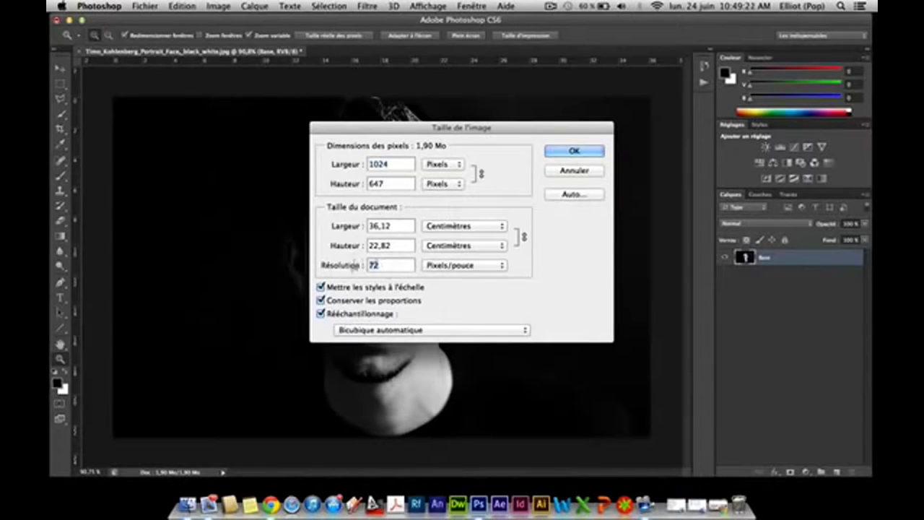
click(460, 266)
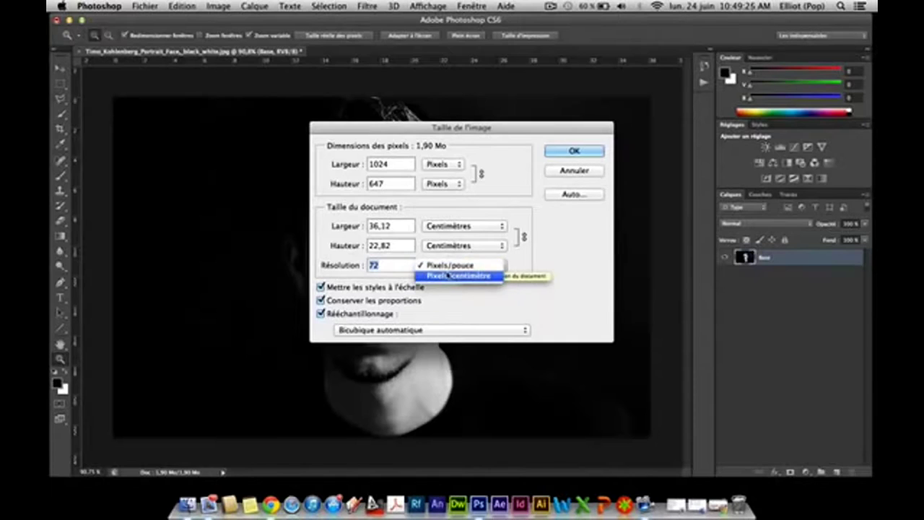
click(448, 276)
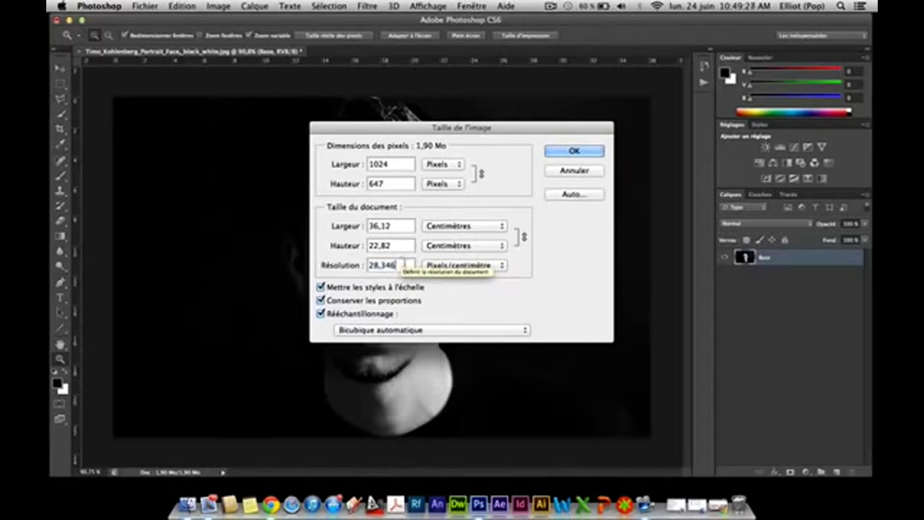
drag(401, 265, 323, 272)
text(300)
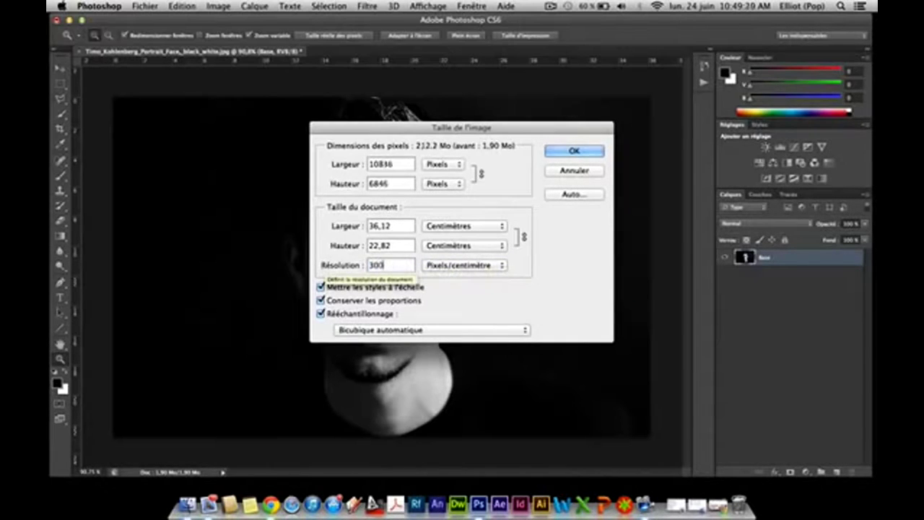
click(573, 152)
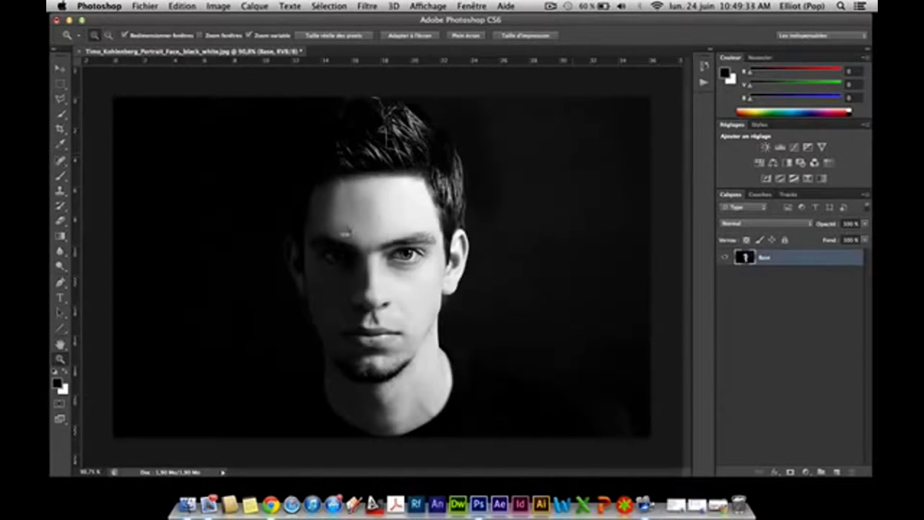
mouse_move(421, 209)
mouse_down()
mouse_move(323, 214)
mouse_move(334, 212)
mouse_up()
mouse_move(428, 200)
mouse_down()
mouse_move(379, 221)
mouse_move(289, 187)
mouse_up()
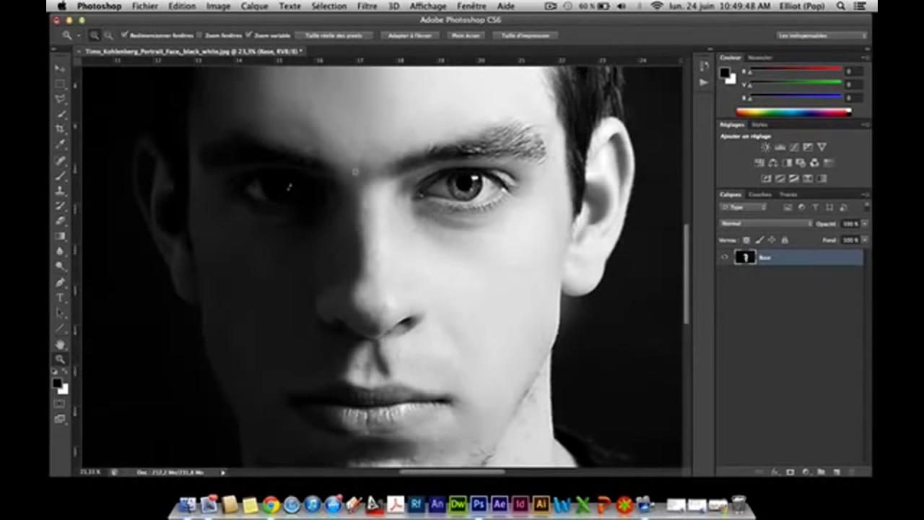
click(221, 6)
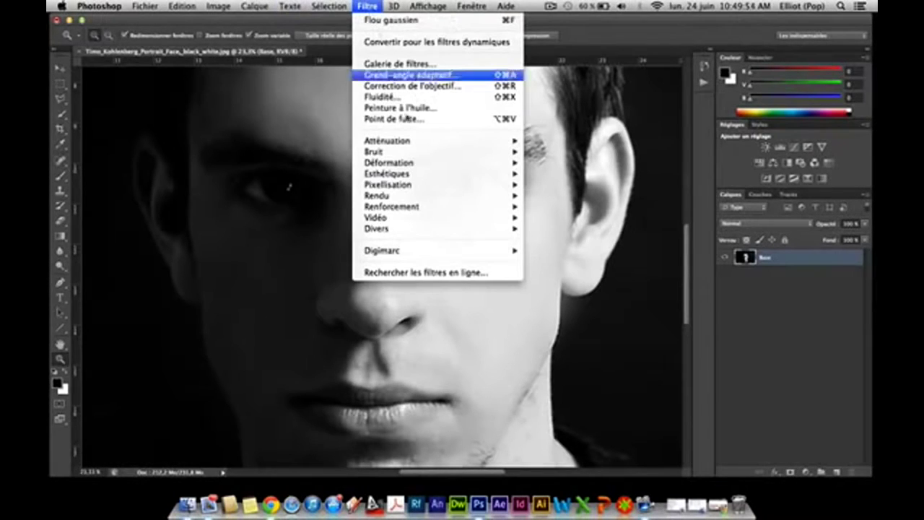
mouse_move(404, 207)
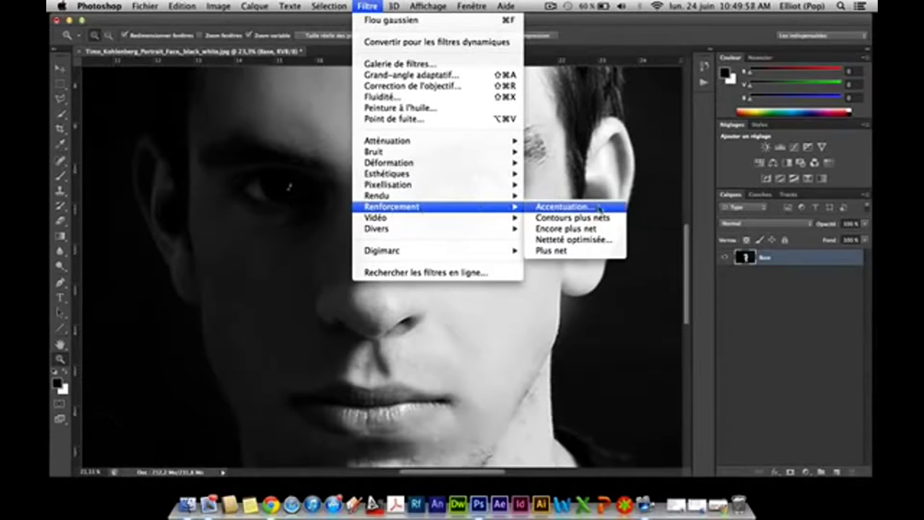
click(578, 240)
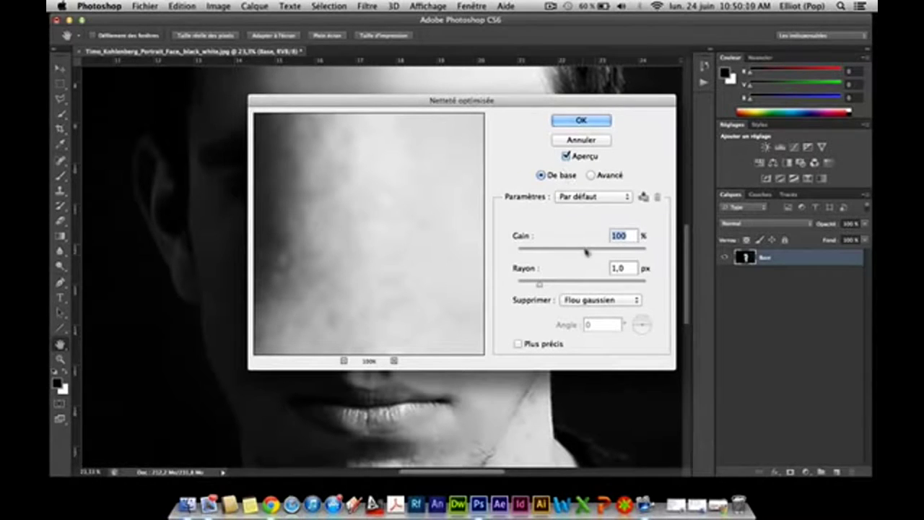
drag(587, 252, 576, 254)
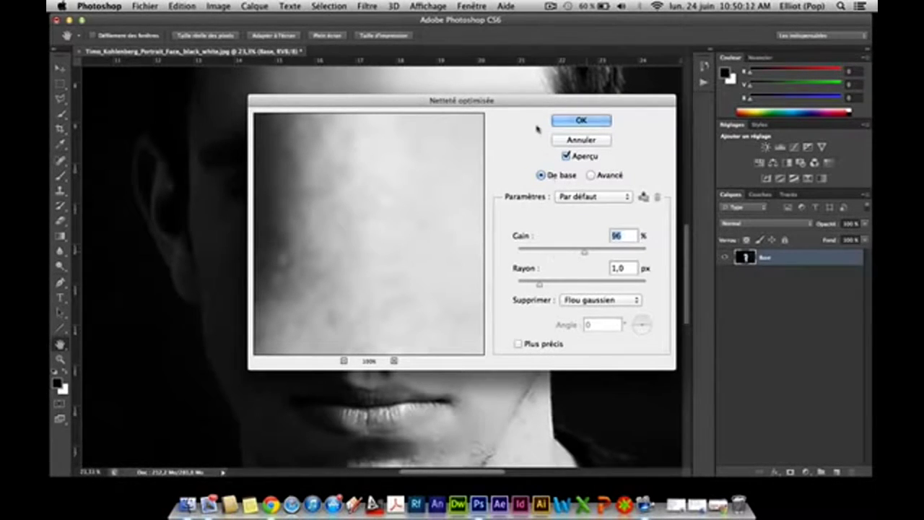
mouse_move(505, 105)
mouse_down()
mouse_move(483, 375)
mouse_move(477, 220)
mouse_up()
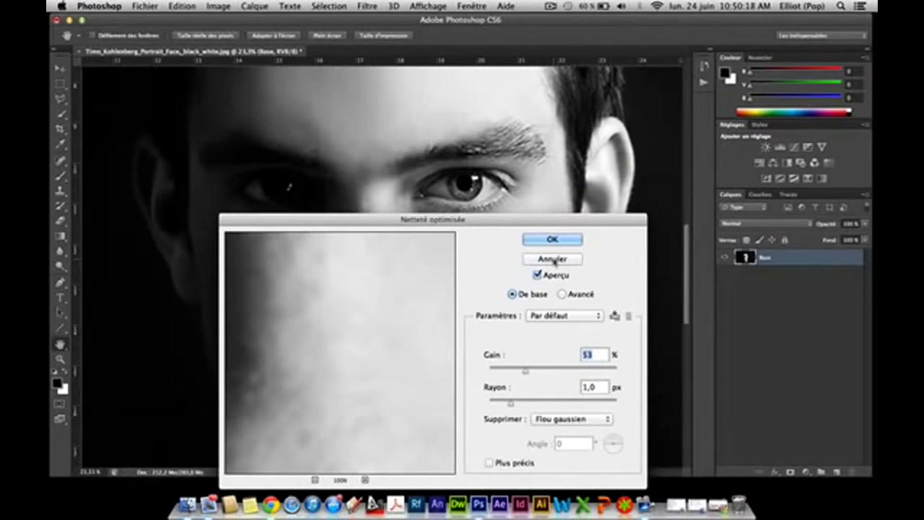
click(554, 259)
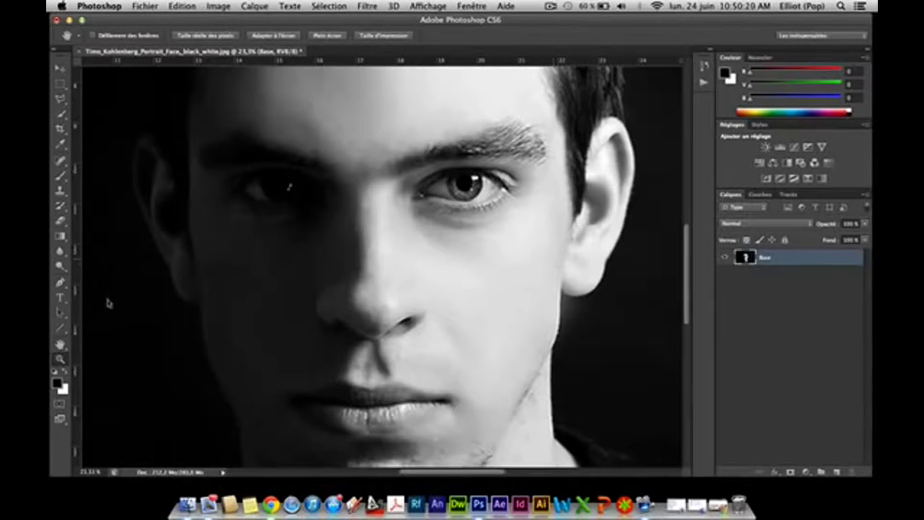
click(60, 358)
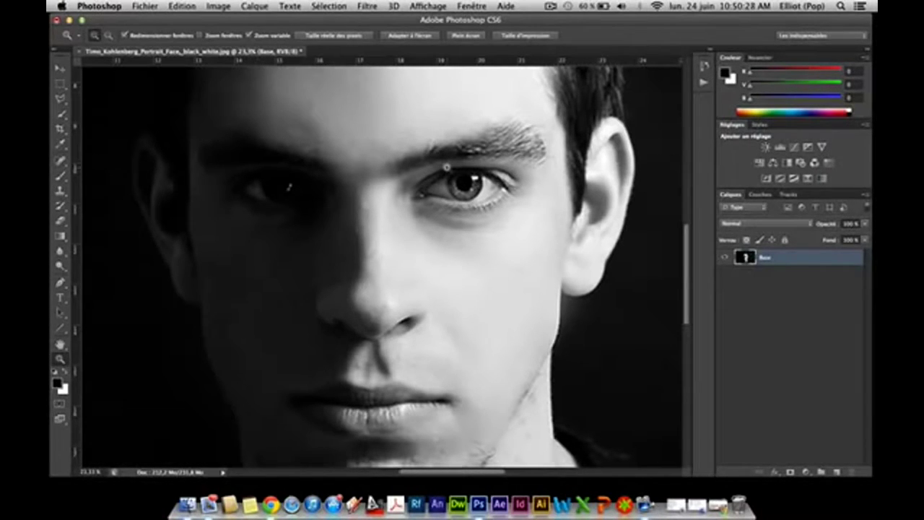
mouse_move(390, 205)
mouse_down()
mouse_move(340, 238)
mouse_move(377, 215)
mouse_up()
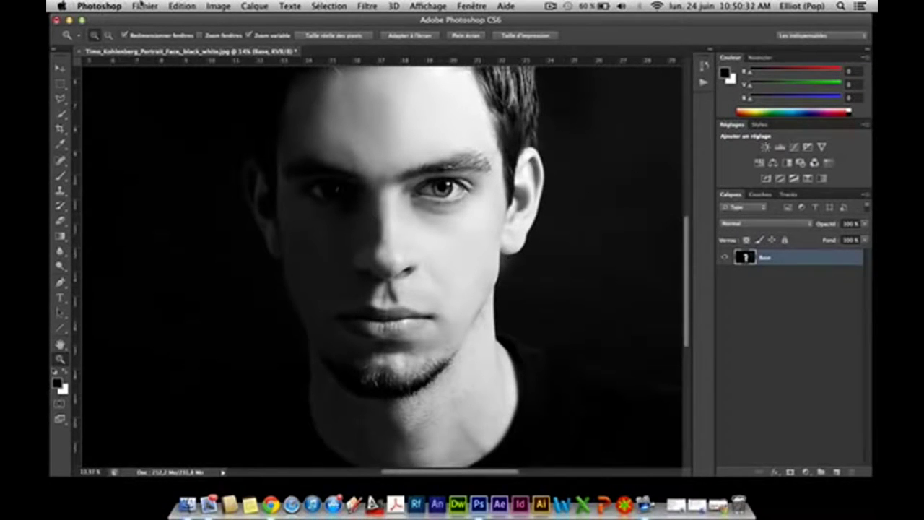
Step: Create a transparent 10 × 10 cm, 300 px/cm document named Brush Visage Décomposition
click(148, 6)
click(149, 8)
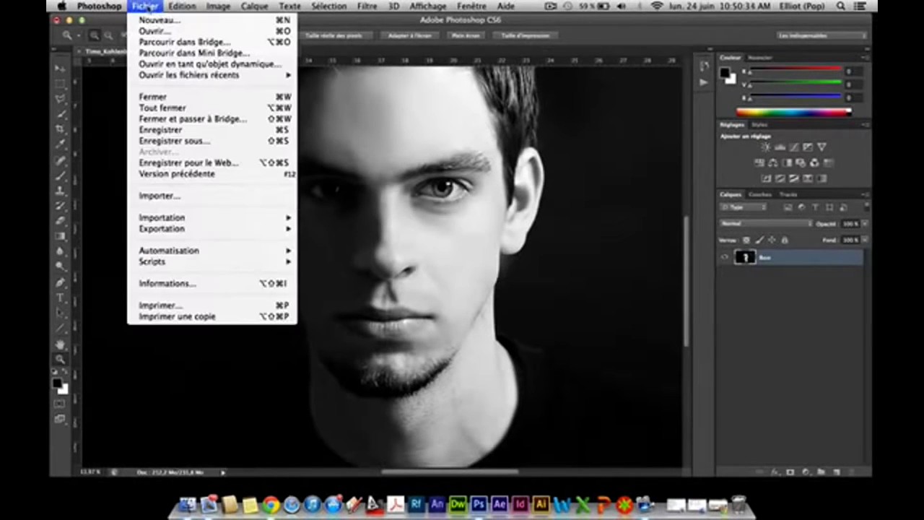
click(466, 100)
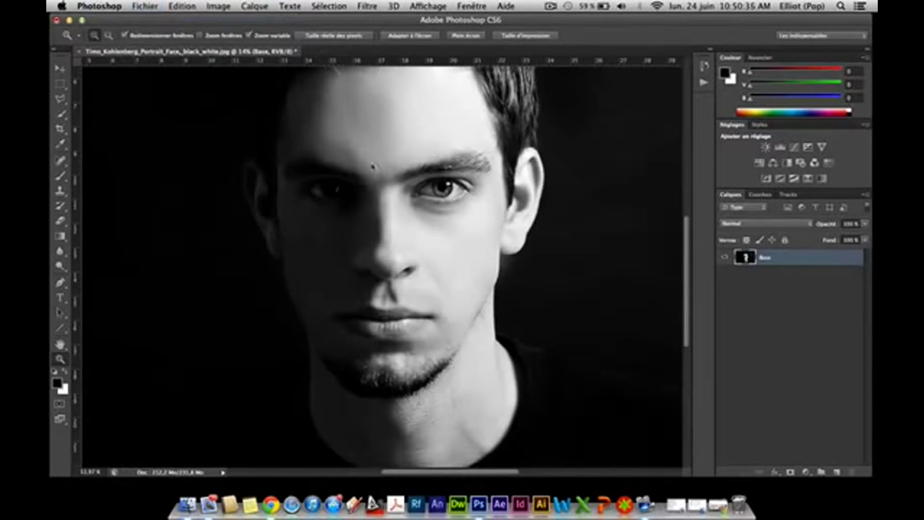
key(super+n)
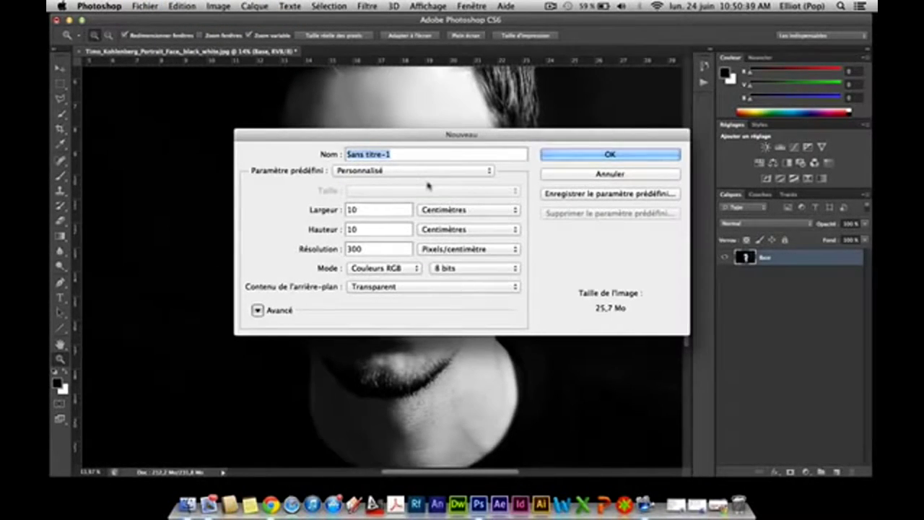
text(Brush V)
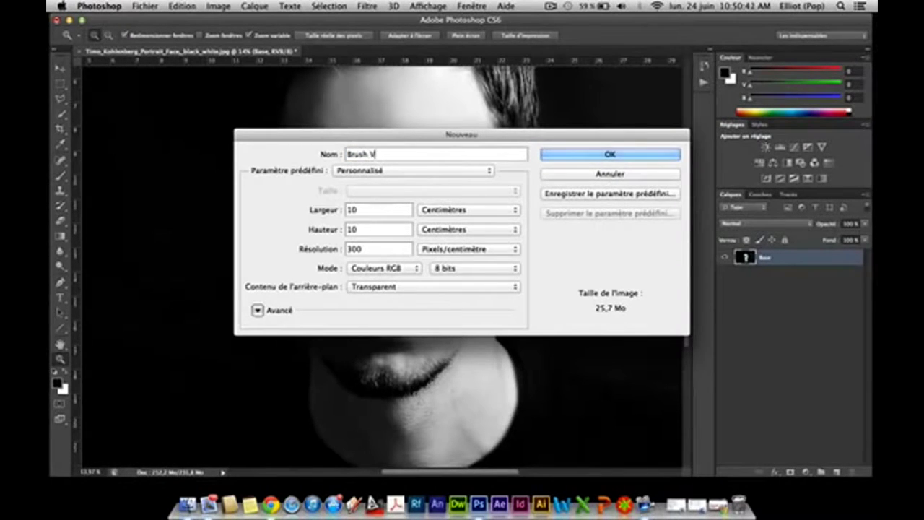
text(isage Déc)
text(omposition)
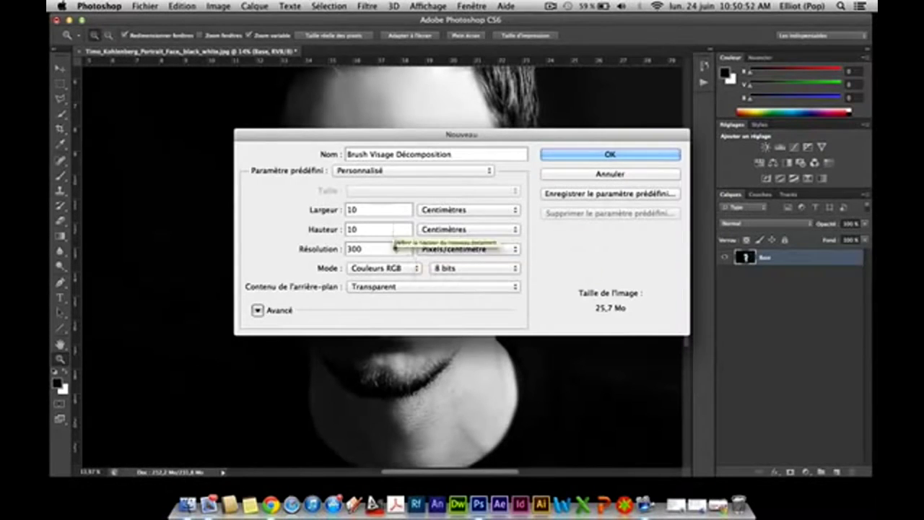
click(559, 157)
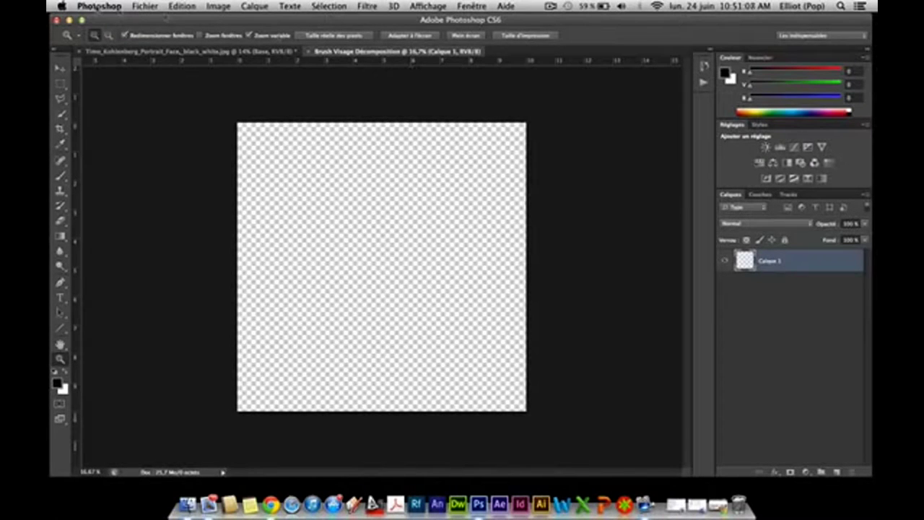
Step: Lasso a jagged fragment shape and fill it with a black Solid Color layer
drag(328, 289, 347, 291)
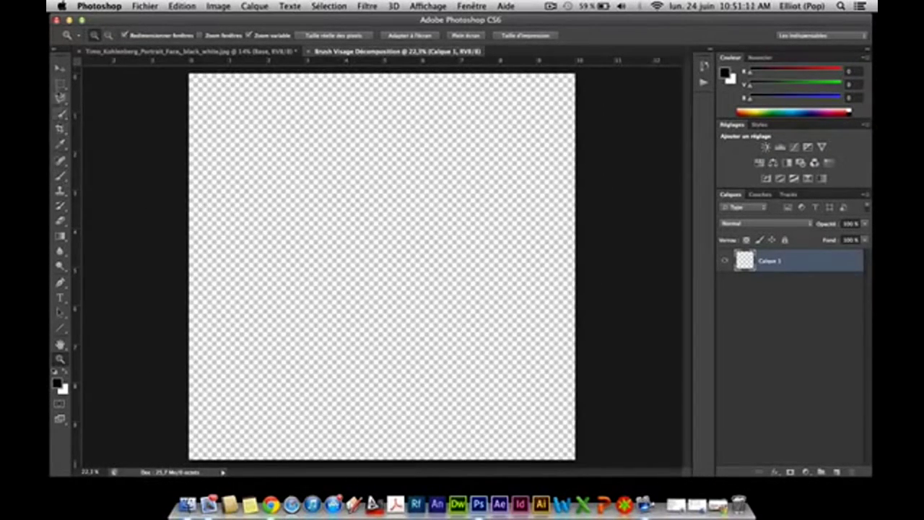
click(60, 98)
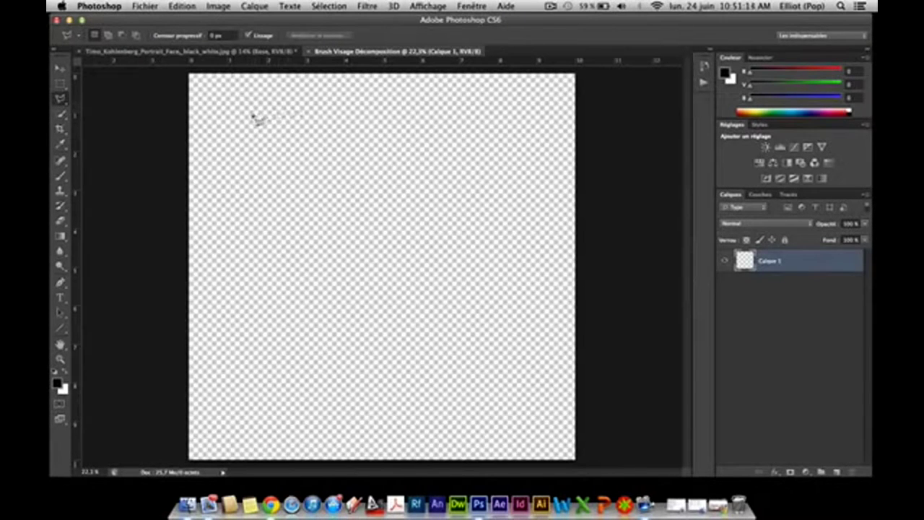
mouse_move(252, 114)
mouse_down()
mouse_move(247, 332)
mouse_move(236, 270)
mouse_move(436, 434)
mouse_move(371, 414)
mouse_move(421, 217)
mouse_move(447, 303)
mouse_move(441, 311)
mouse_move(487, 354)
mouse_move(527, 185)
mouse_move(549, 180)
mouse_move(471, 99)
mouse_move(305, 93)
mouse_move(256, 112)
mouse_up()
click(331, 162)
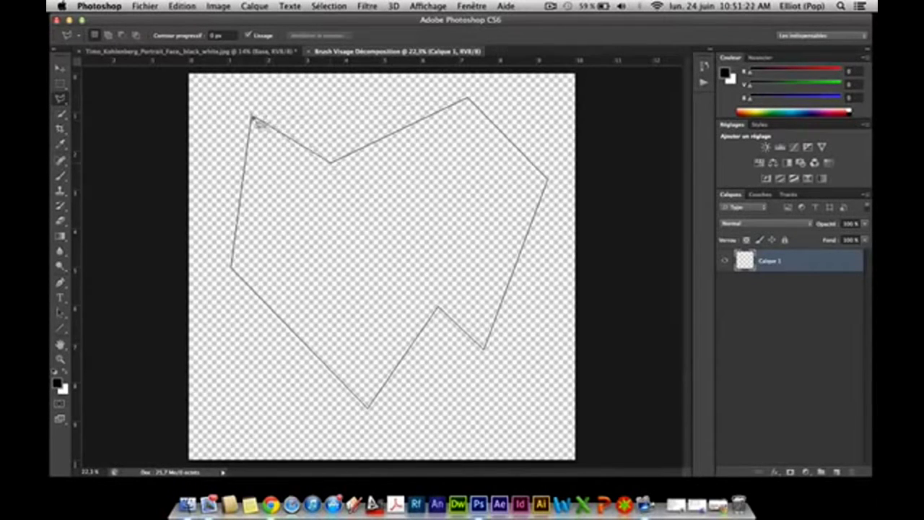
click(252, 116)
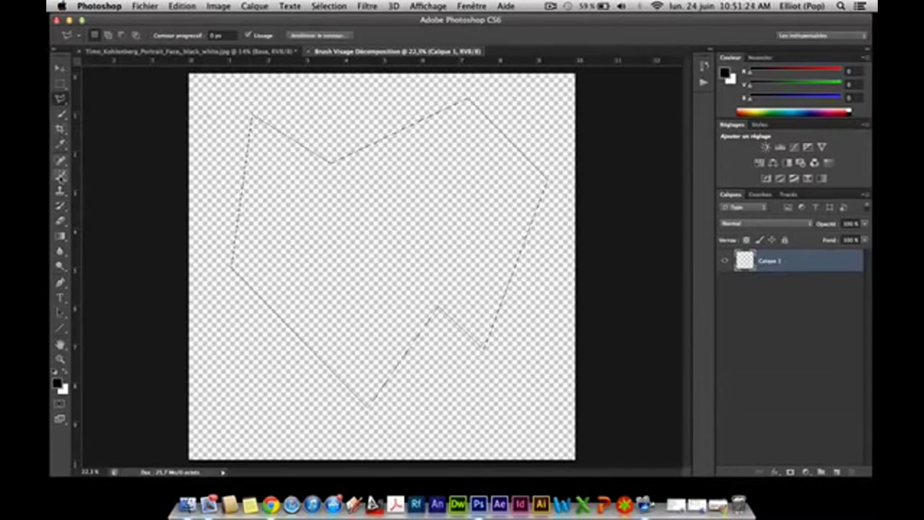
click(790, 471)
key(Escape)
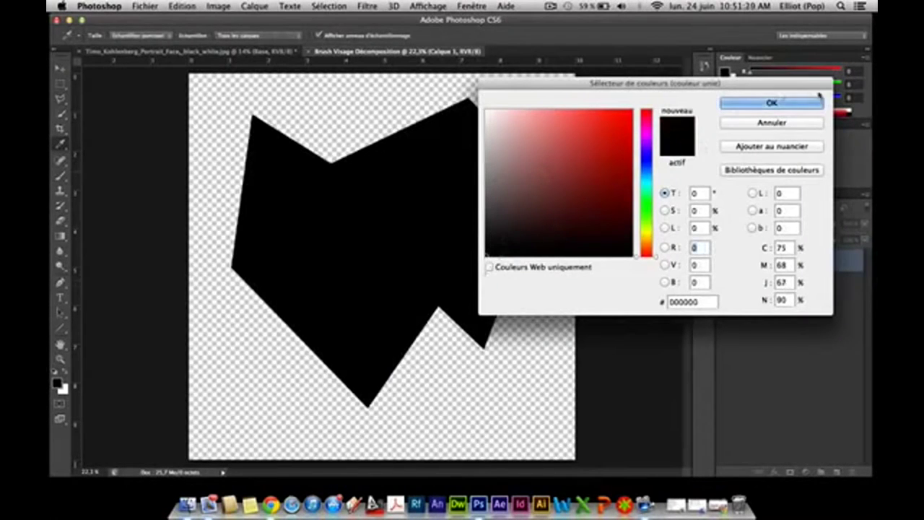
click(786, 108)
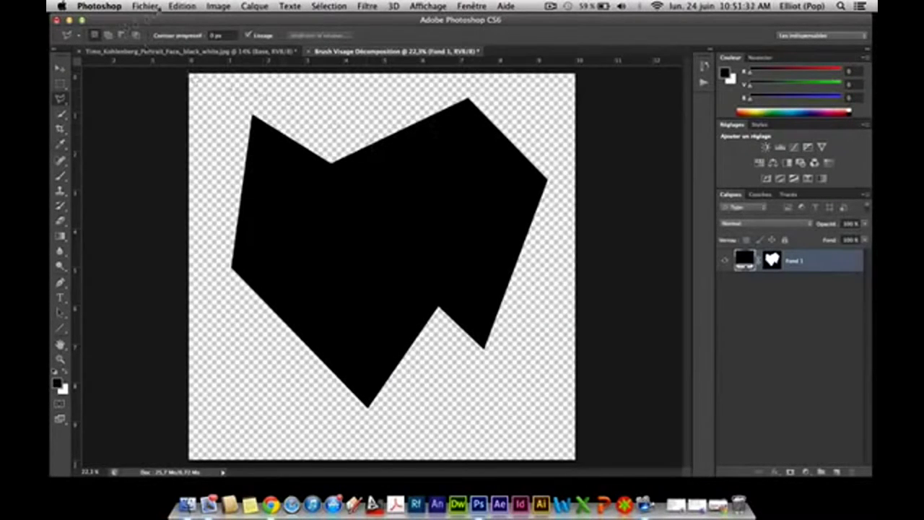
Step: Define the black shape as brush preset 'Brush Visage Décomposition 4'
click(182, 7)
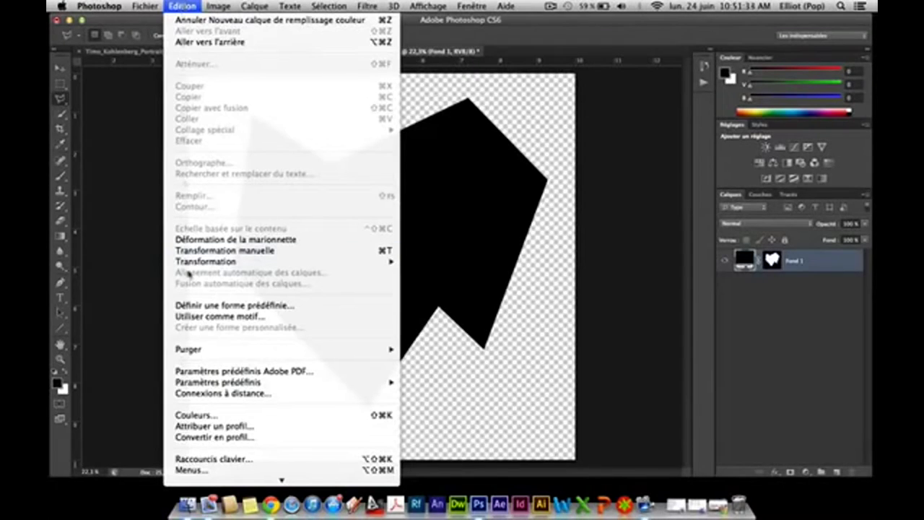
click(227, 305)
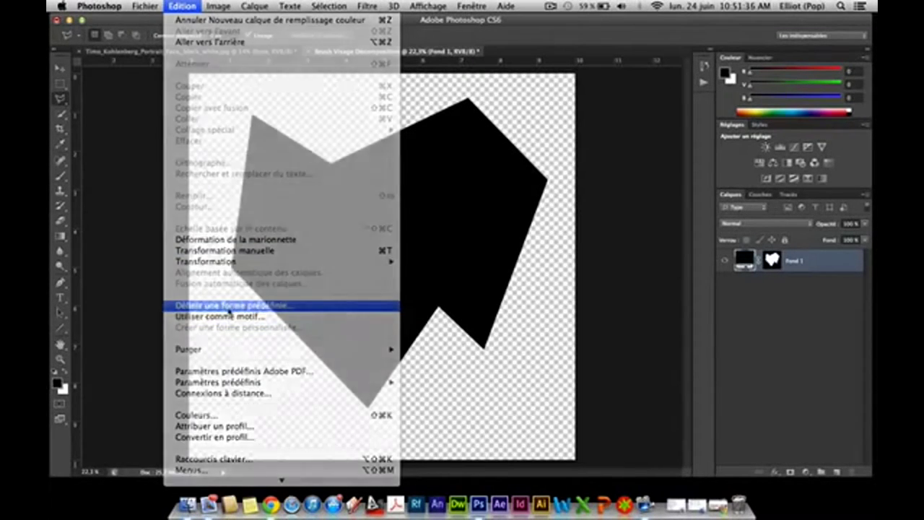
click(477, 231)
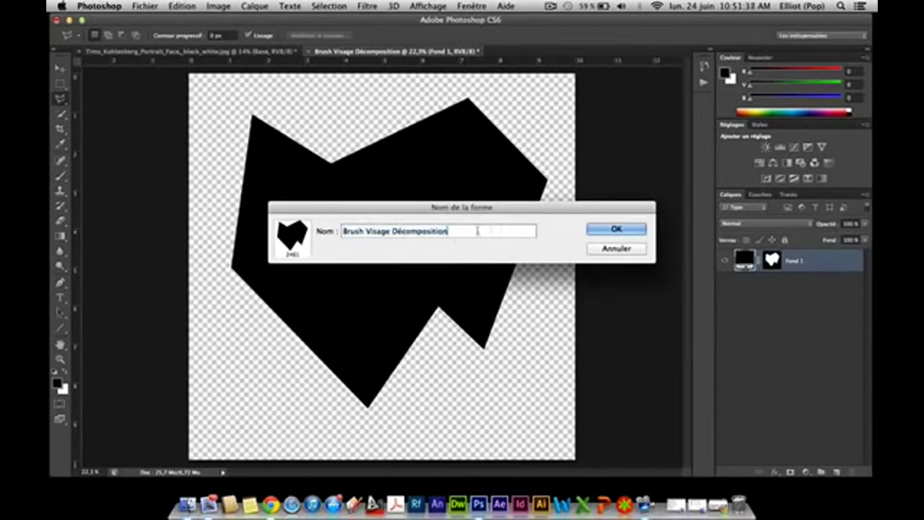
text(4)
click(614, 229)
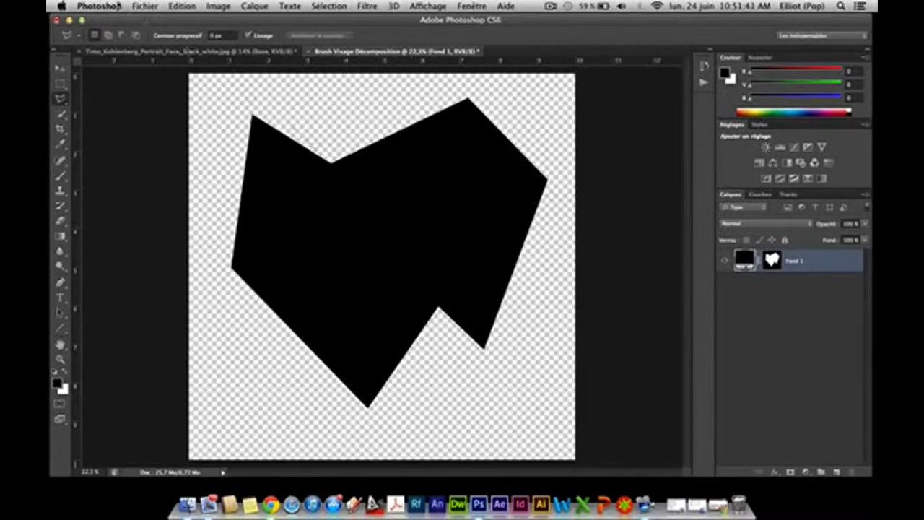
Step: Check the new brush in the Brush tool presets, then hide layer Fond 1
click(61, 159)
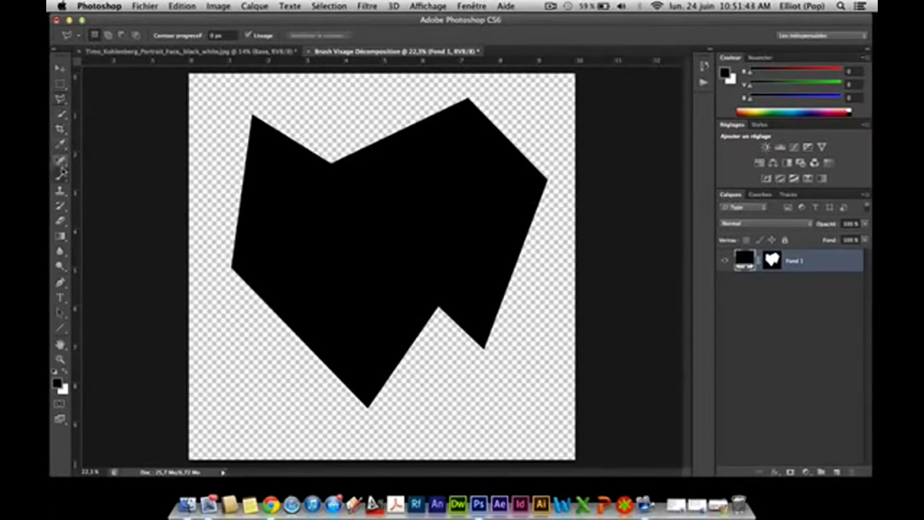
click(103, 34)
scroll(143, 155, down, 3)
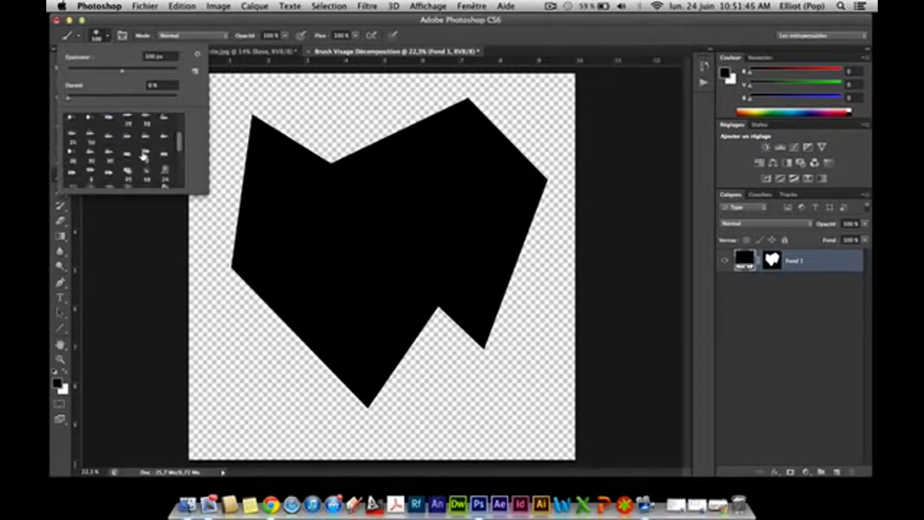
scroll(143, 155, down, 3)
scroll(143, 155, down, 3)
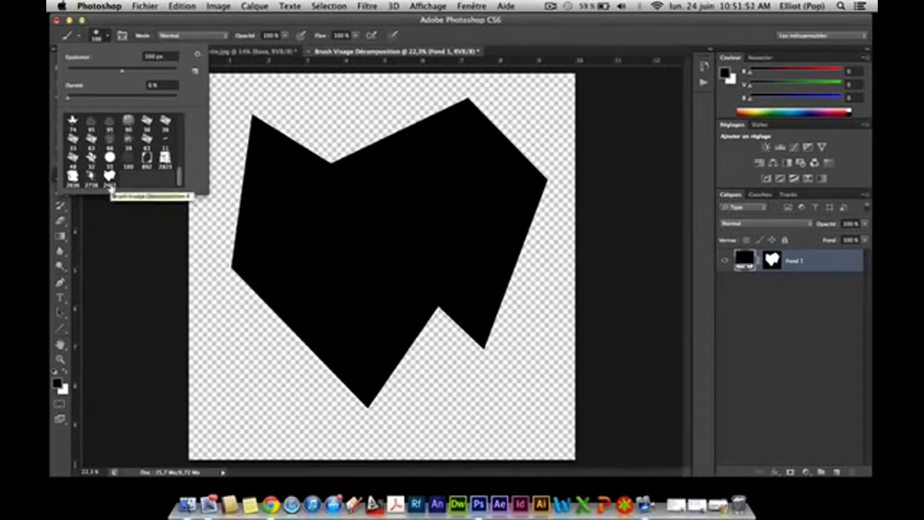
click(108, 36)
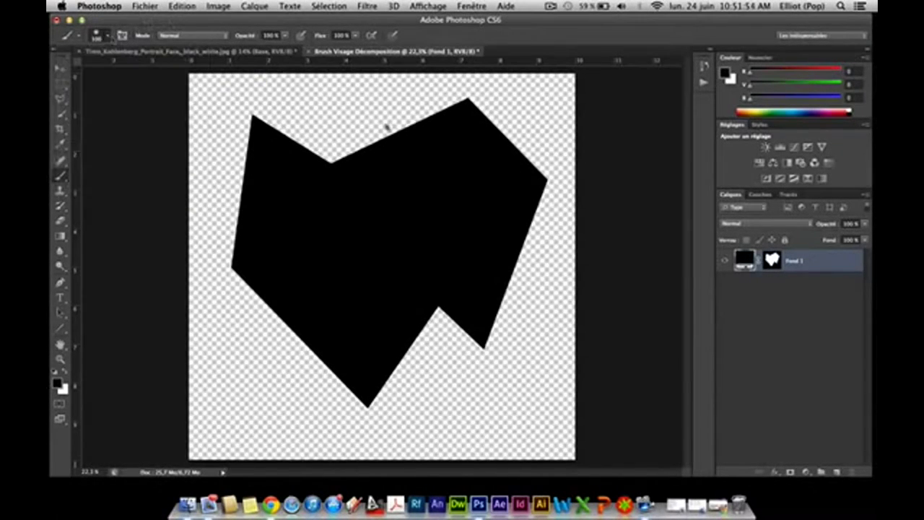
click(725, 260)
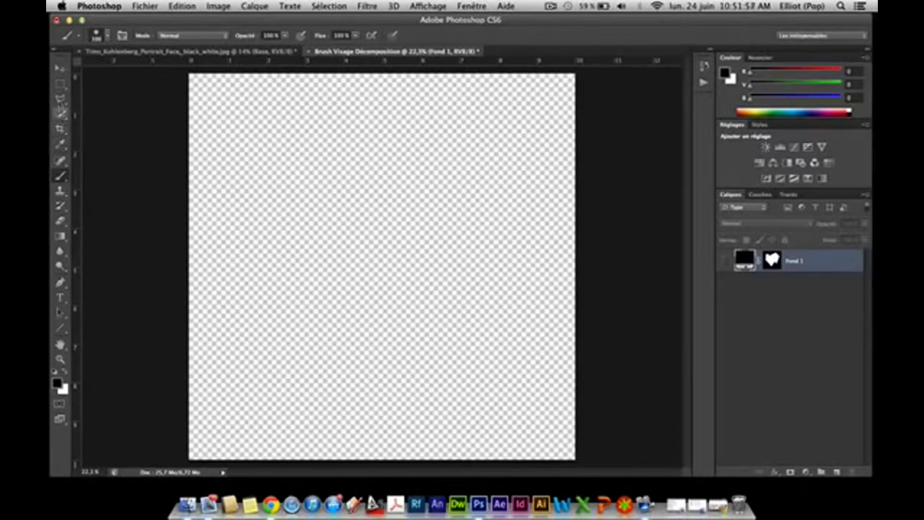
Step: Outline a second jagged fragment with the Polygonal Lasso across the canvas
click(61, 99)
click(252, 263)
click(240, 137)
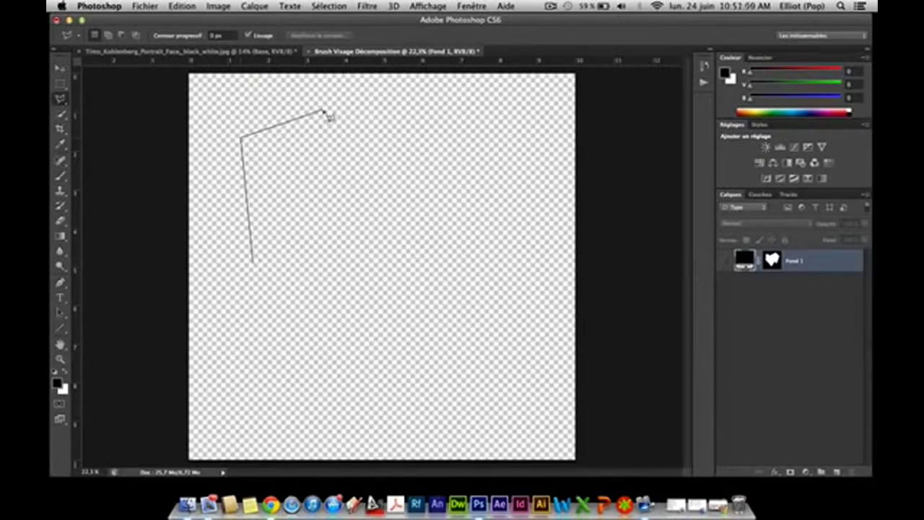
click(324, 110)
click(333, 181)
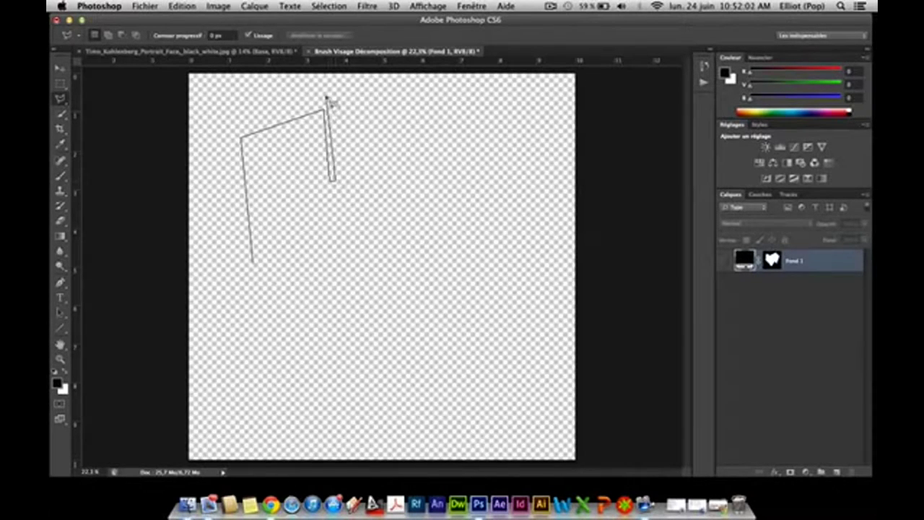
click(328, 94)
click(505, 92)
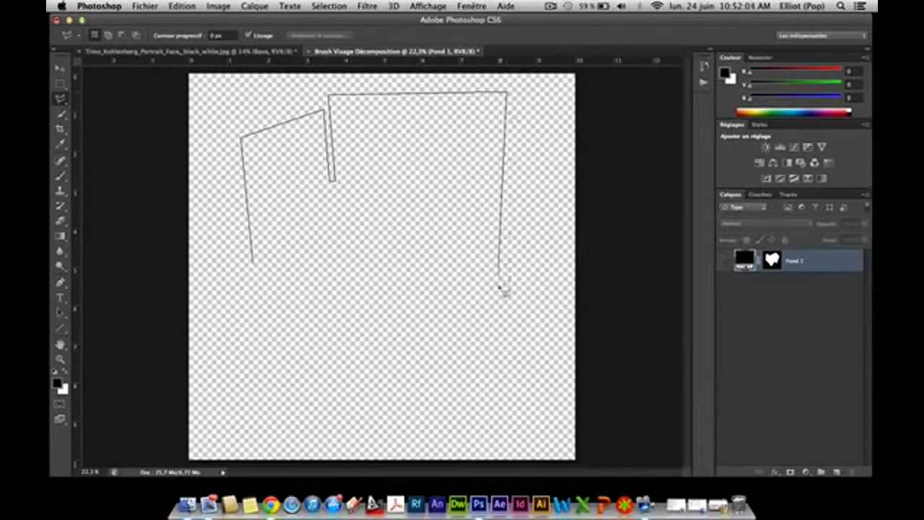
click(514, 438)
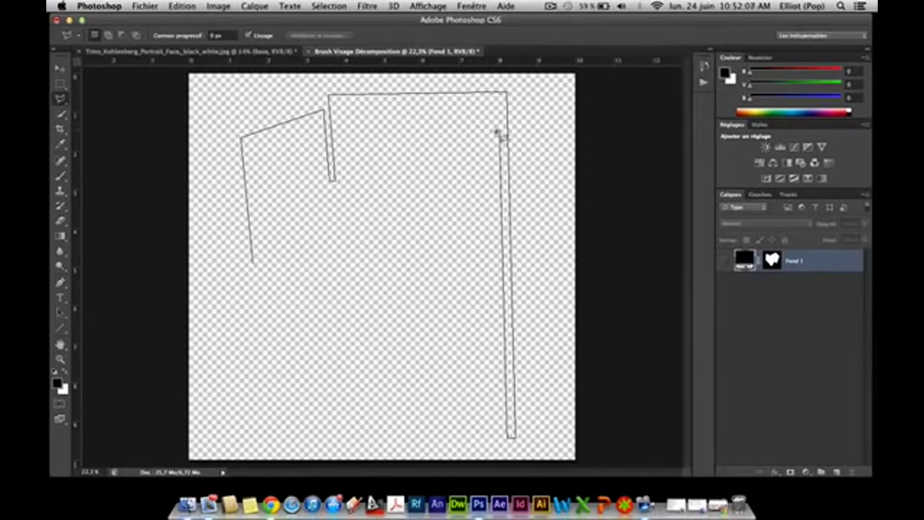
click(497, 132)
click(500, 445)
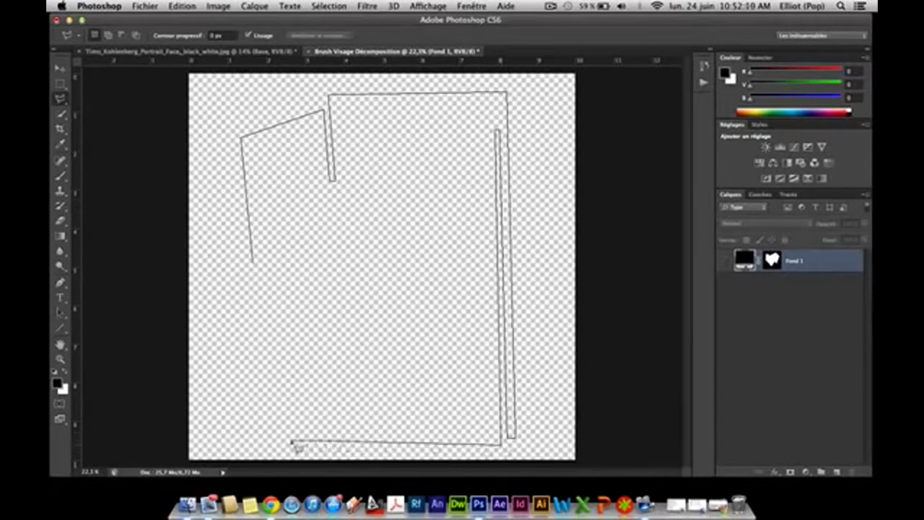
click(288, 440)
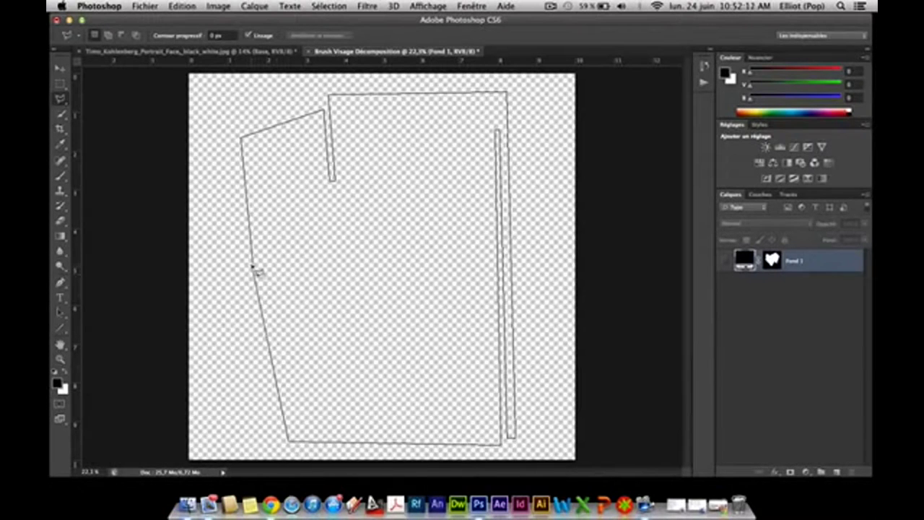
double_click(254, 268)
Step: Fill the selection with a black Solid Color layer, Fond 2
click(805, 471)
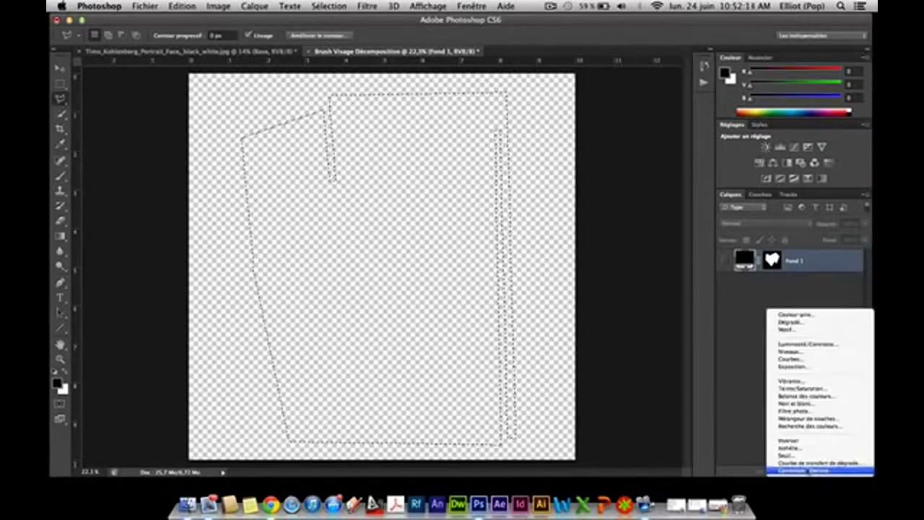
click(788, 316)
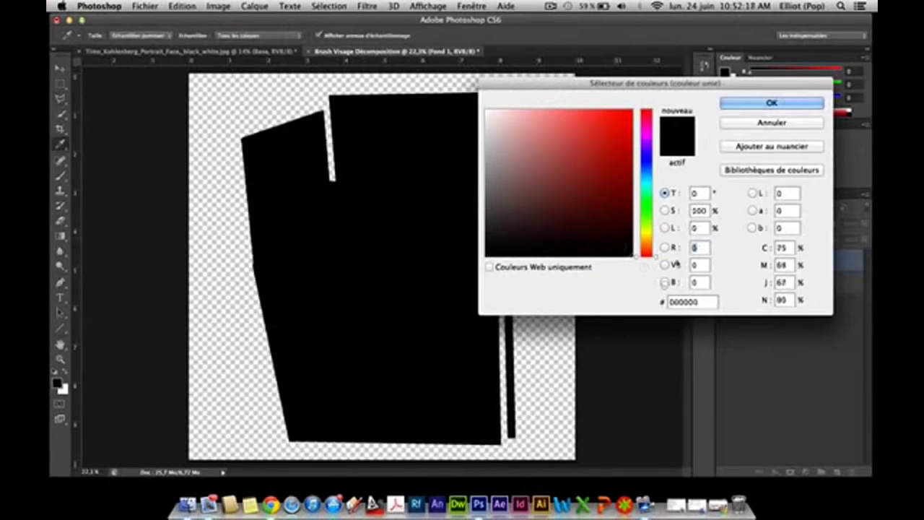
click(755, 105)
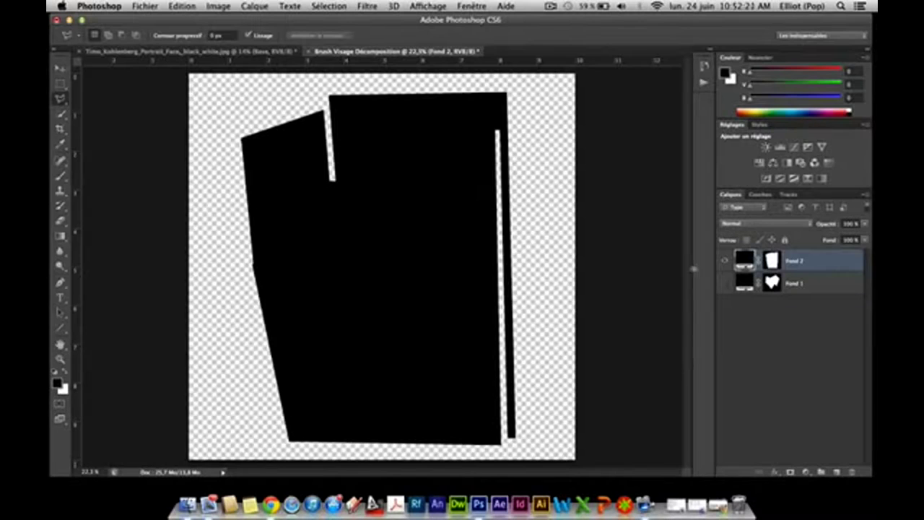
Step: Save the shape as brush preset 'Brush Visage Décomposition 5' and hide Fond 2
click(182, 6)
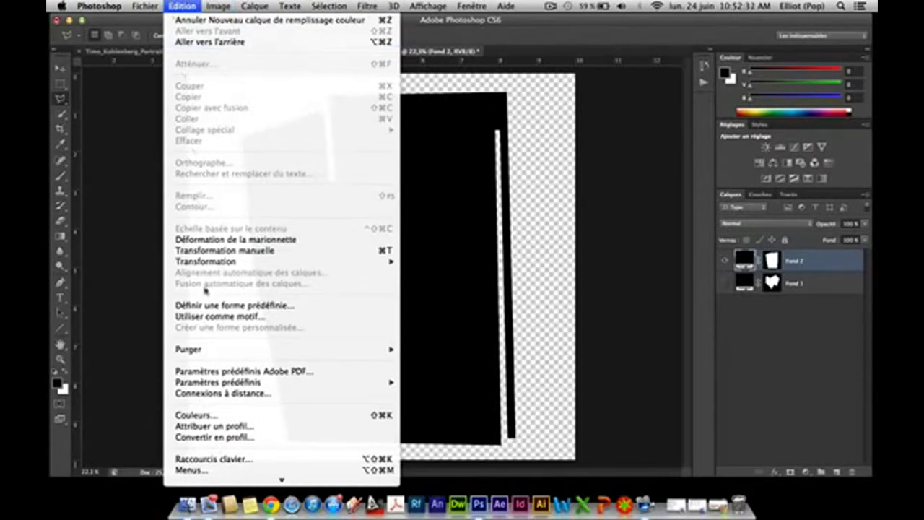
click(206, 305)
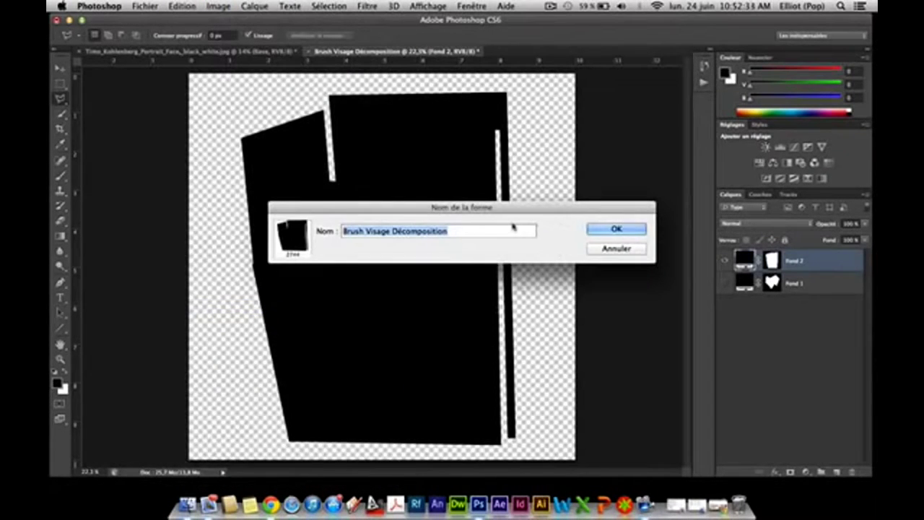
click(513, 228)
text(5)
key(Return)
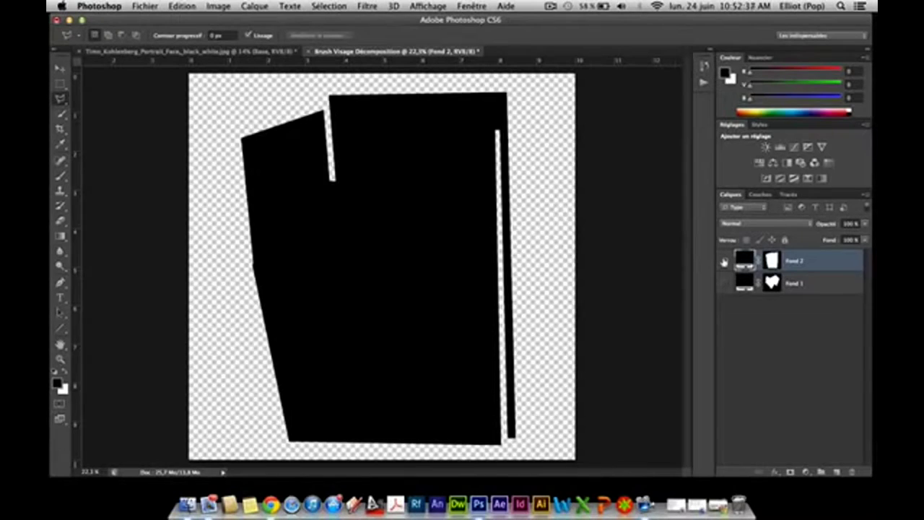
click(724, 261)
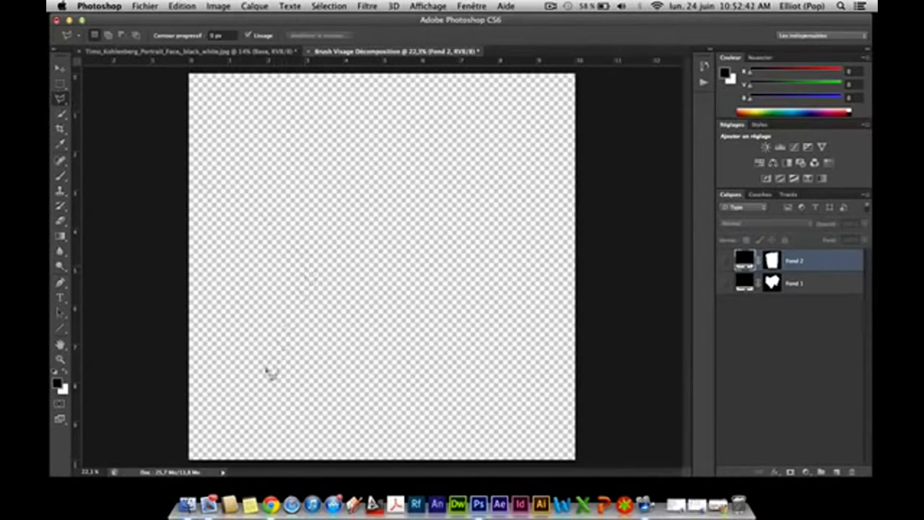
Step: Outline a third notched fragment shape with the Polygonal Lasso
click(265, 367)
click(237, 129)
click(410, 78)
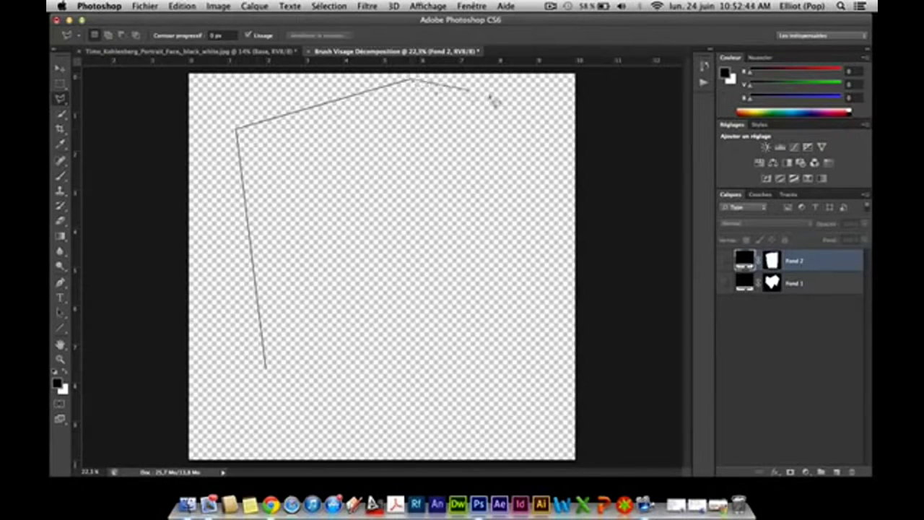
click(551, 130)
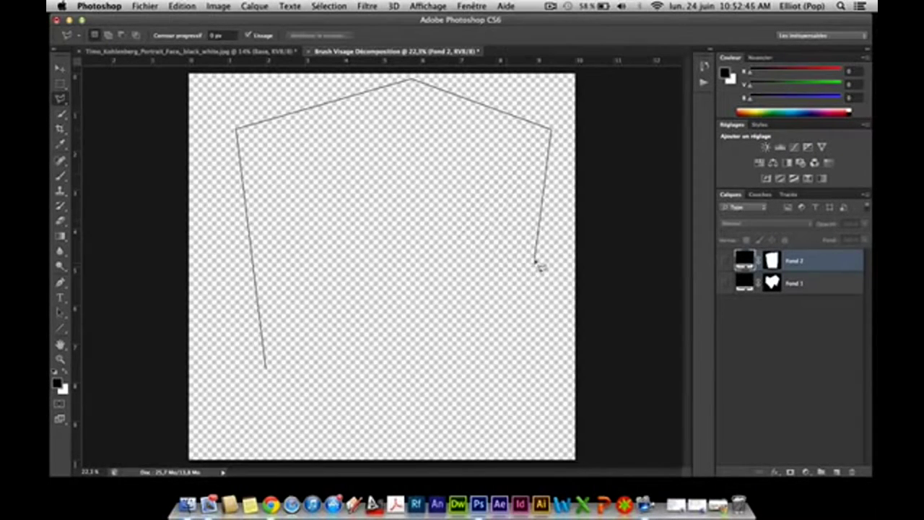
click(535, 260)
click(511, 252)
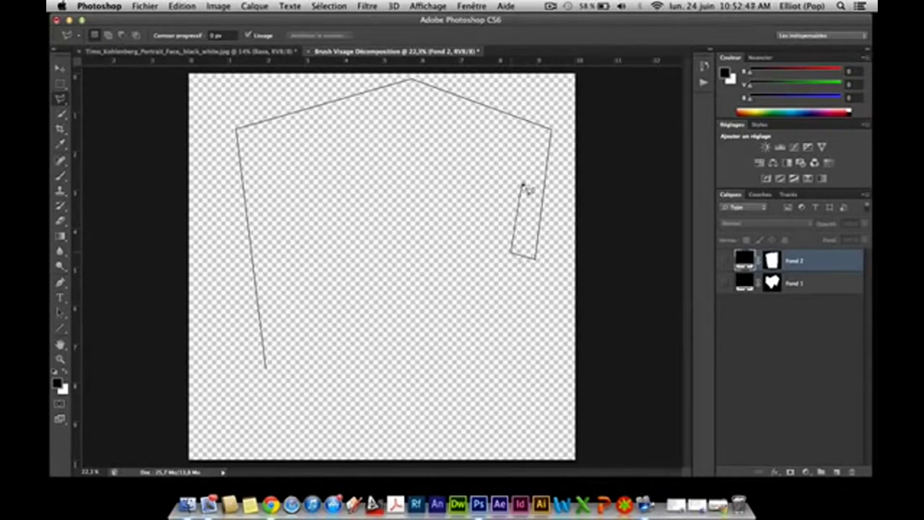
click(519, 181)
click(495, 299)
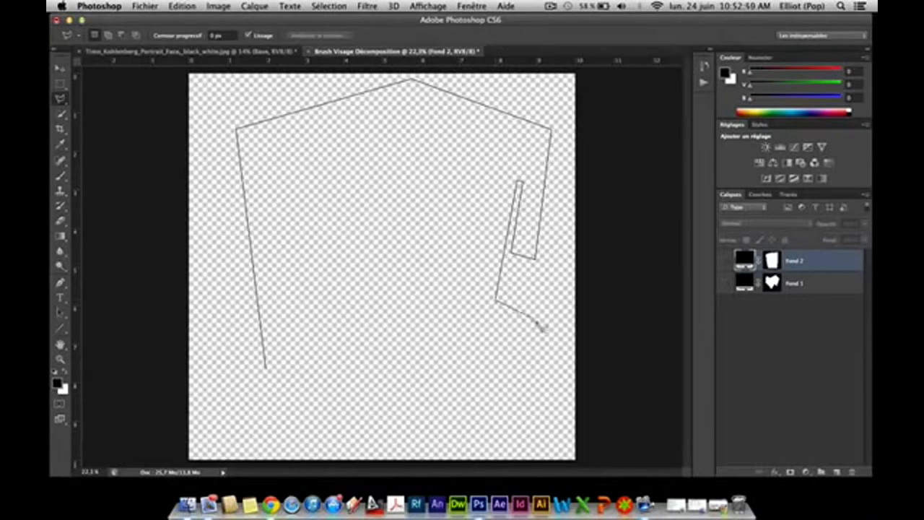
click(538, 412)
click(325, 429)
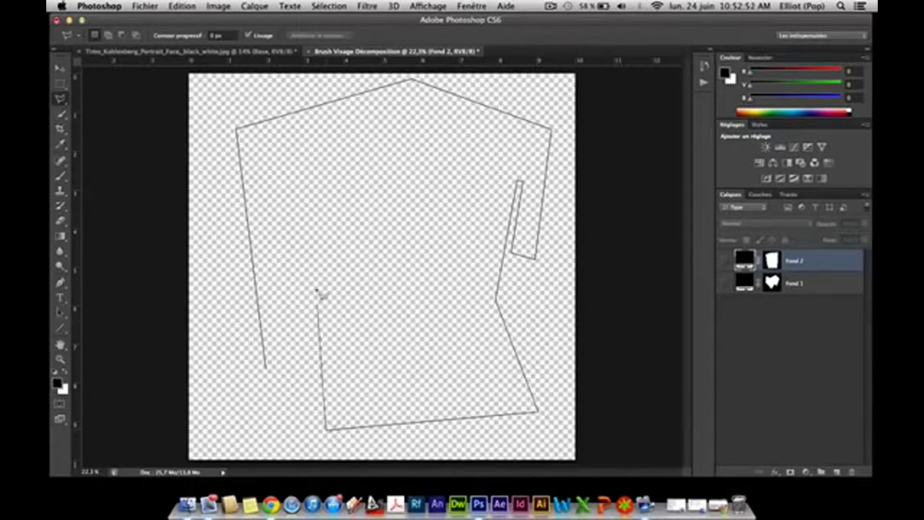
click(313, 132)
click(306, 134)
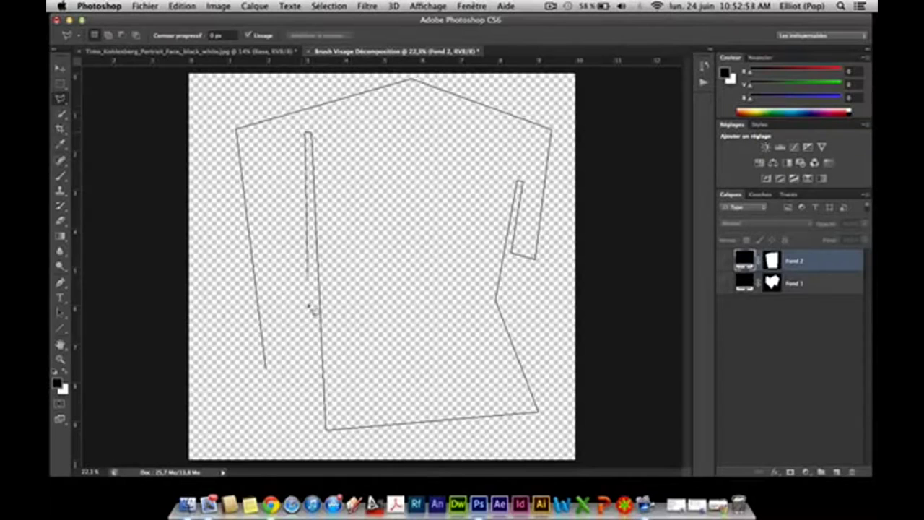
click(313, 360)
click(266, 368)
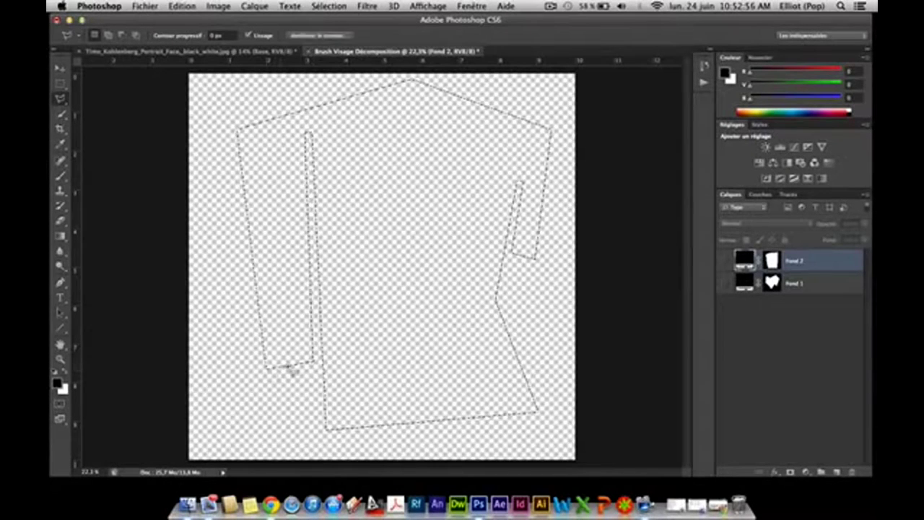
Step: Fill the third selection with a black Solid Color layer, Fond 3
click(61, 175)
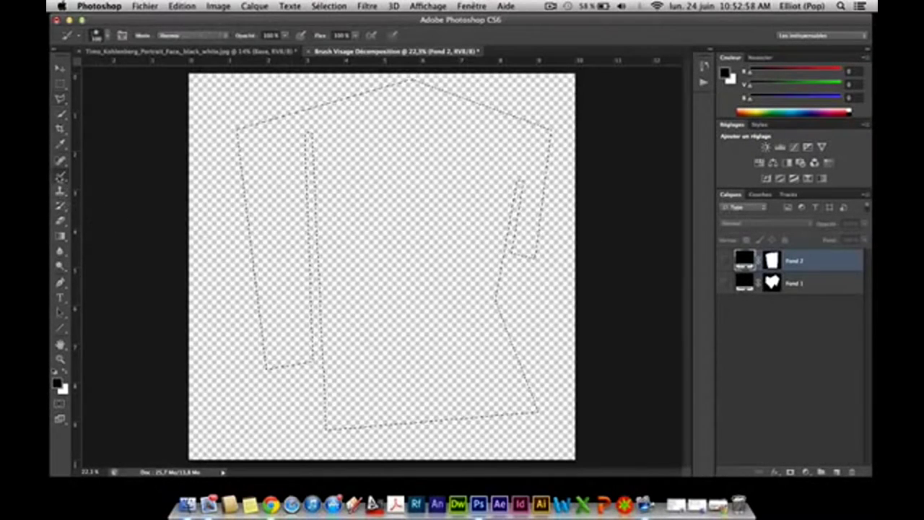
right_click(765, 309)
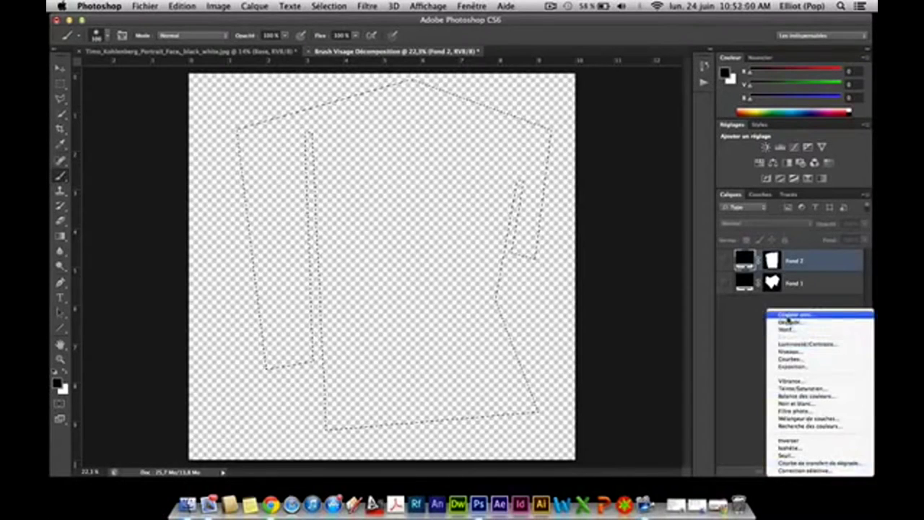
click(569, 306)
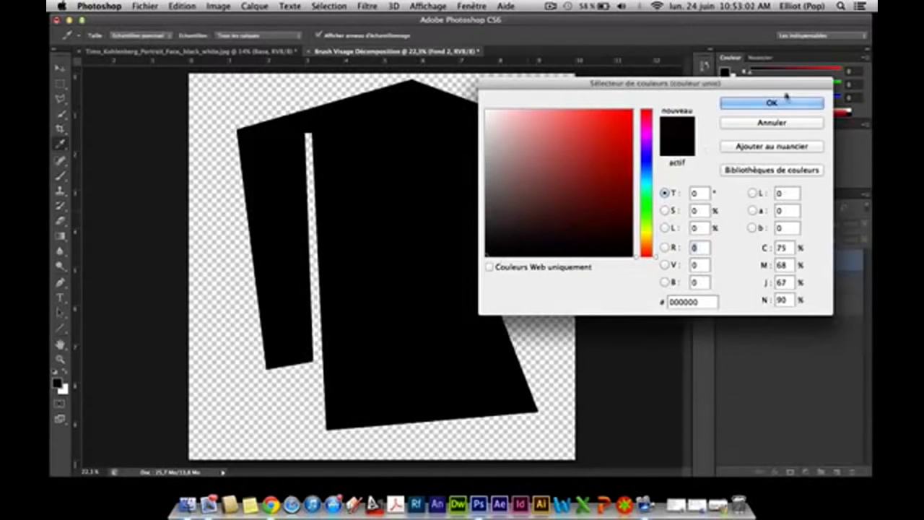
click(769, 102)
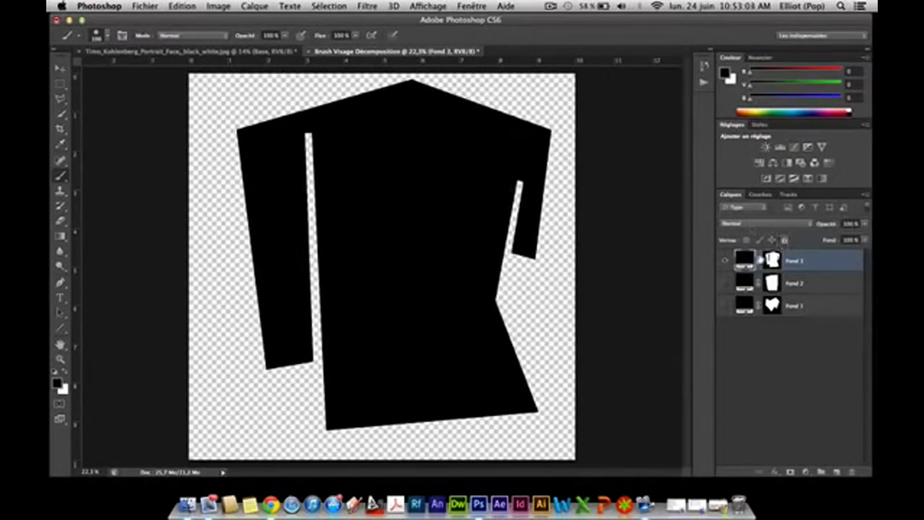
Step: Define the Fond 3 shape as a new 2729 px brush preset
click(184, 7)
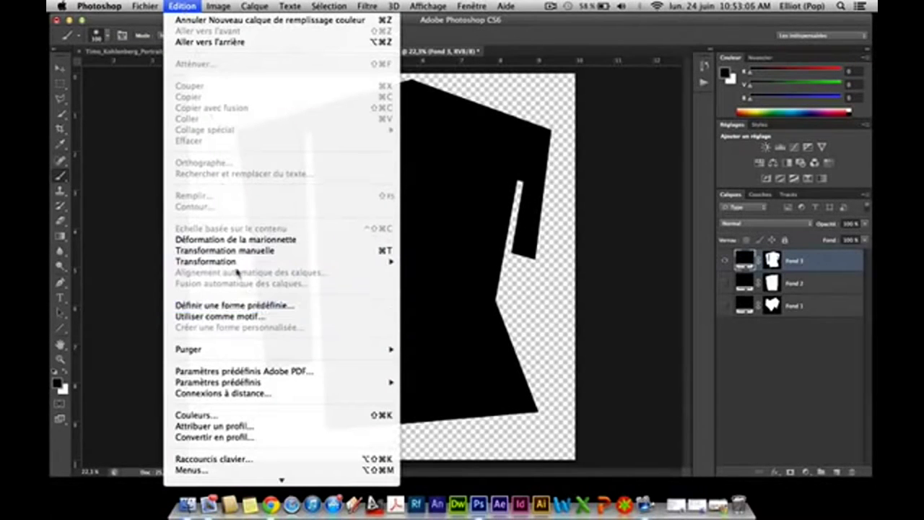
click(235, 306)
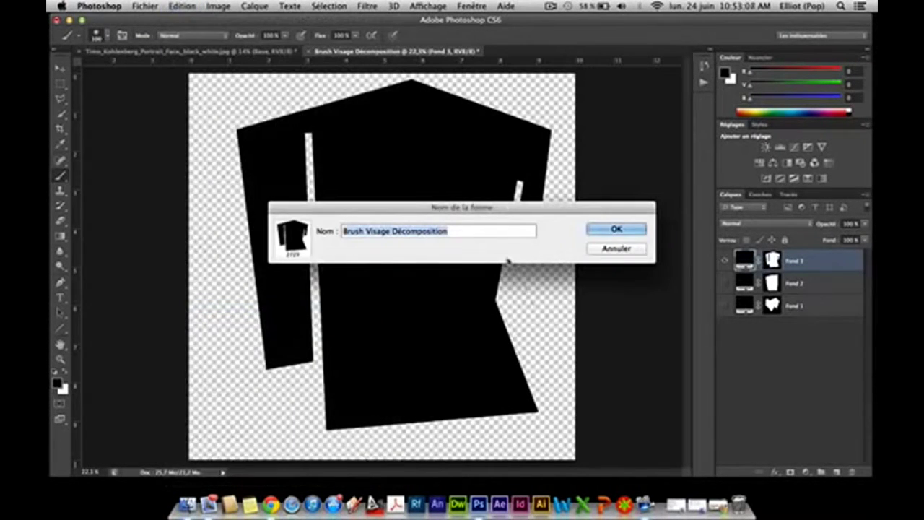
key(Right)
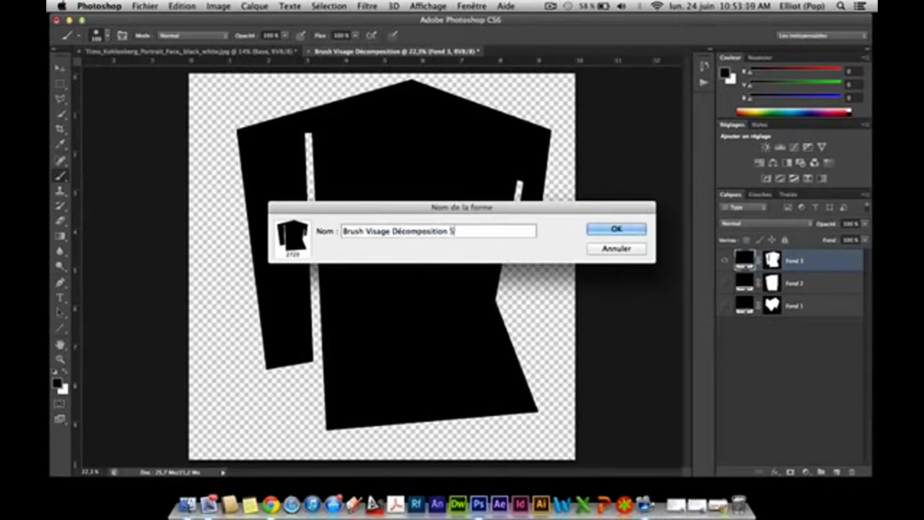
key(Return)
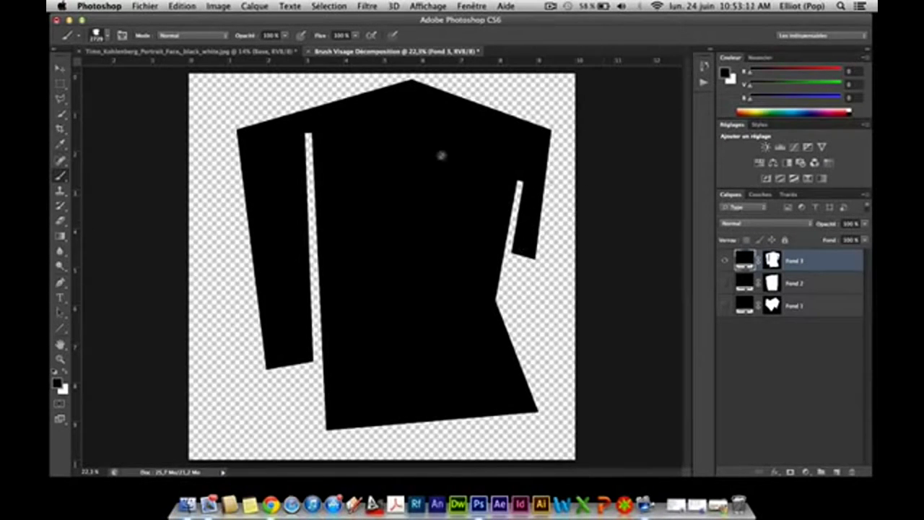
click(107, 36)
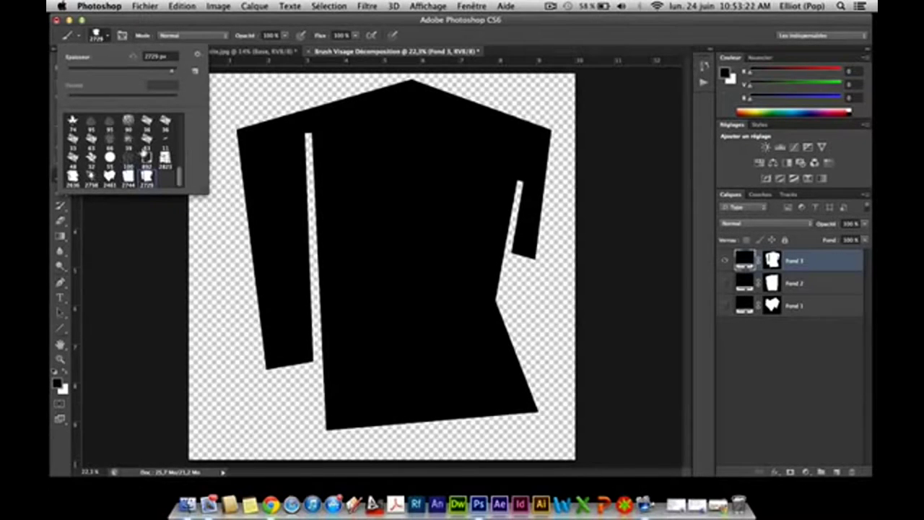
Step: Scroll through the brush preset picker to review the new fragment brushes
scroll(147, 174, up, 2)
scroll(144, 153, up, 3)
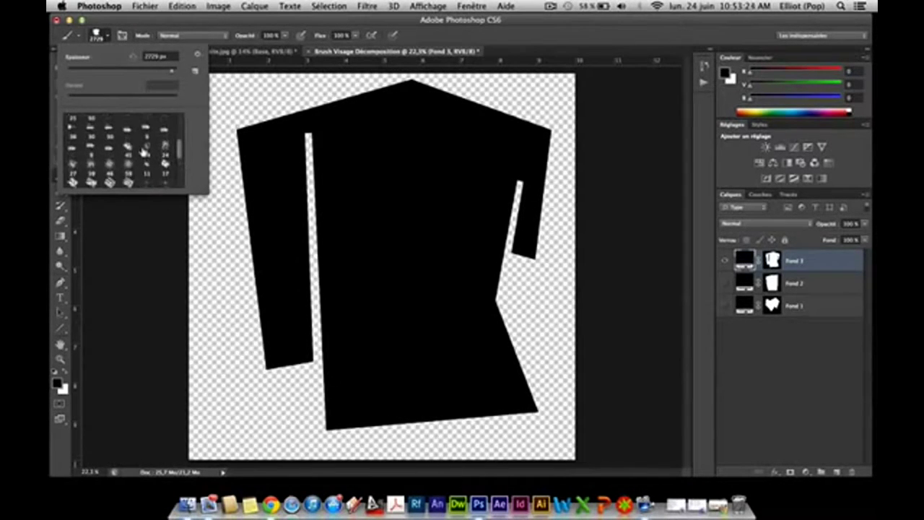
scroll(145, 153, up, 3)
scroll(144, 152, up, 2)
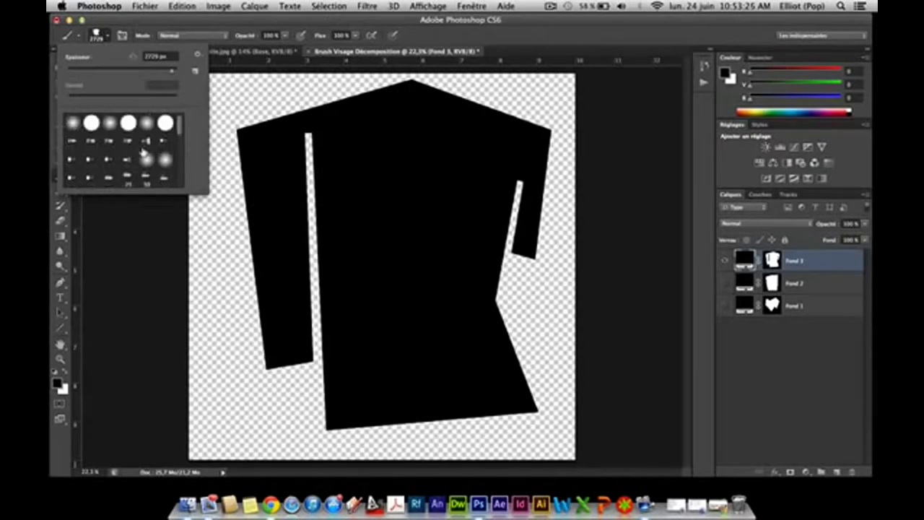
scroll(142, 152, down, 5)
click(388, 97)
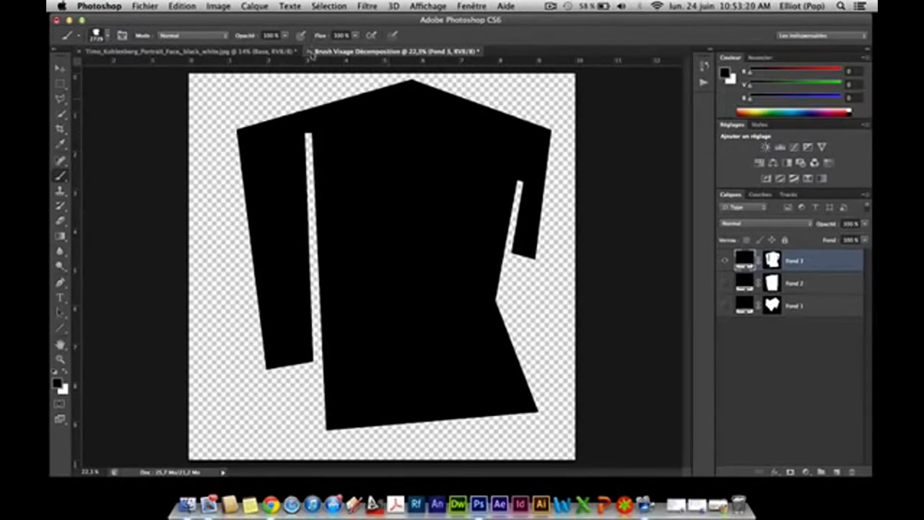
Step: Cancel the rasterize alert and close the Brush Visage Décomposition document (Cmd+W)
click(312, 207)
click(555, 195)
key(super+w)
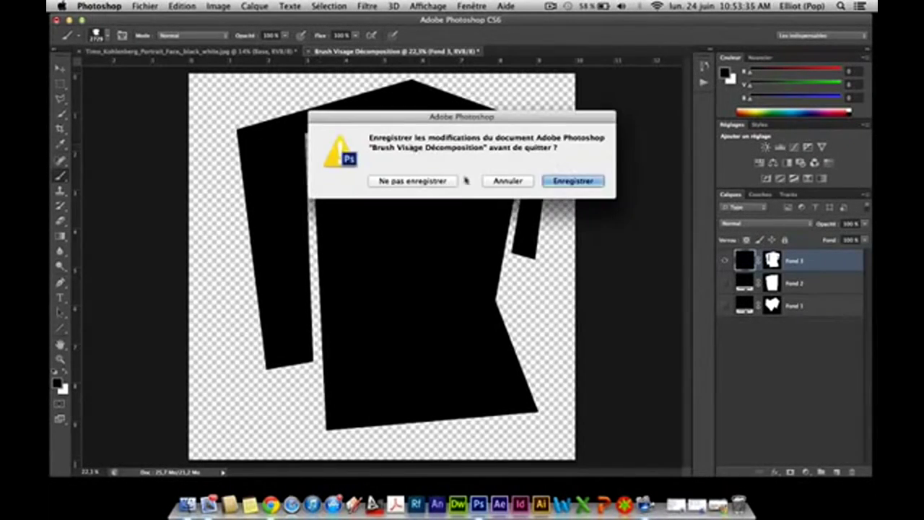
Step: Close the brush document without saving and shift the portrait view
click(447, 180)
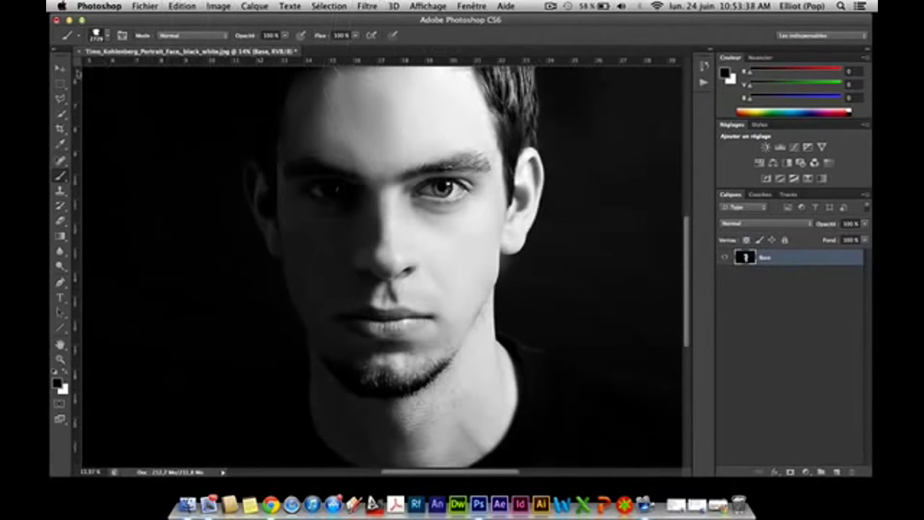
click(60, 67)
drag(426, 213, 417, 211)
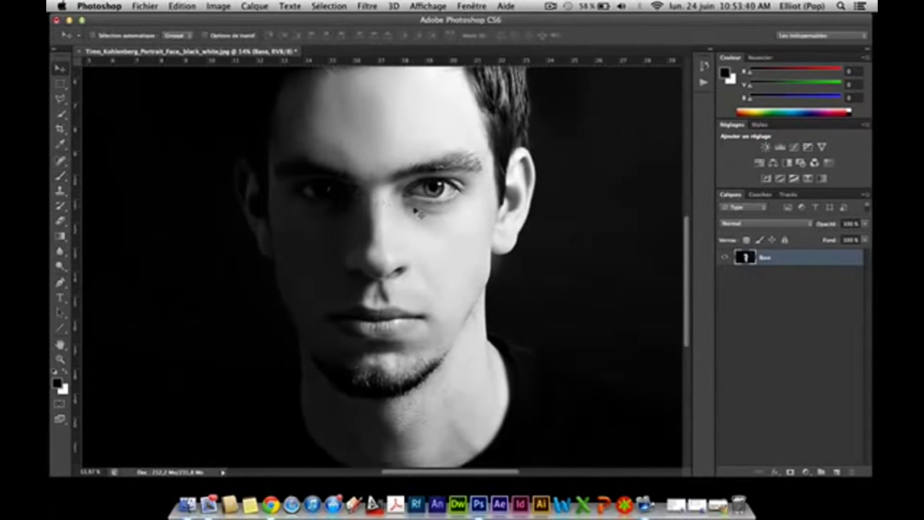
scroll(418, 211, right, 5)
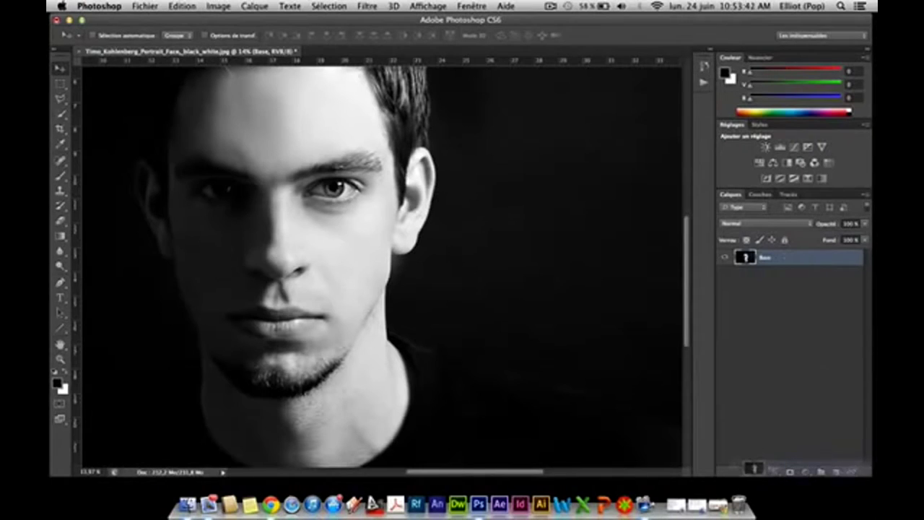
Step: Duplicate Base into Base copie, reselect Base, and zoom on the face's right side
drag(841, 471, 836, 471)
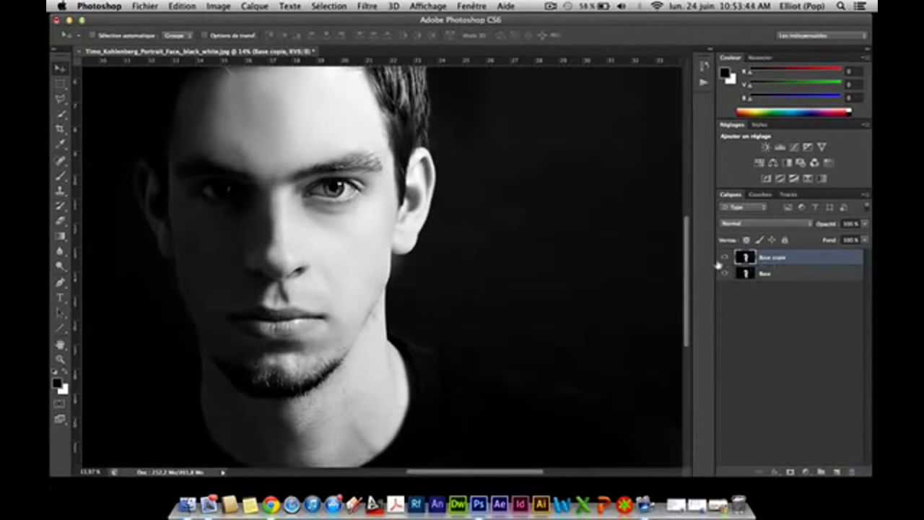
click(800, 275)
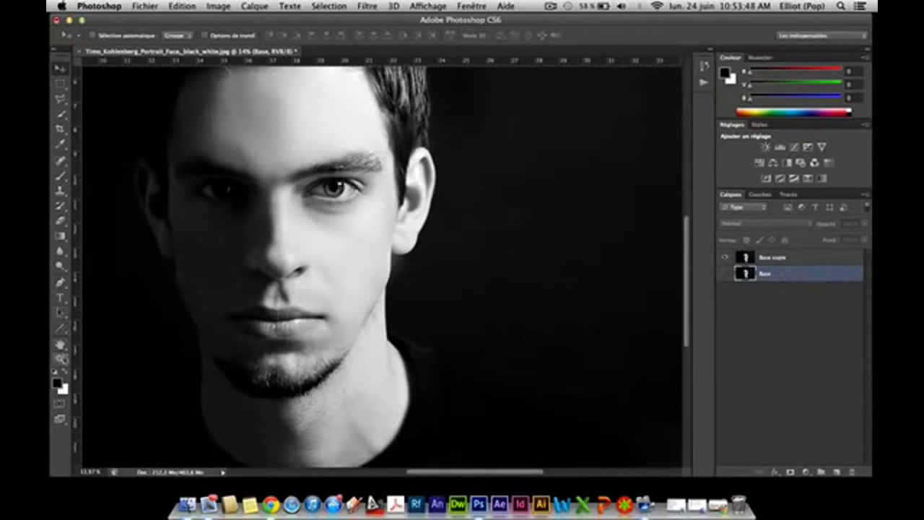
click(60, 359)
click(434, 255)
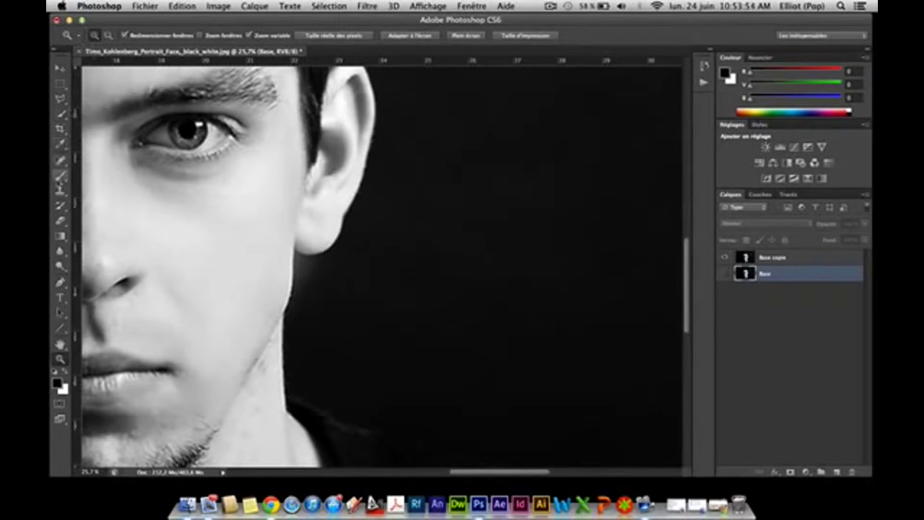
Step: Pick the Clone Stamp on Base copie with the 2823 fragment brush at 93 px, then show the Brush panel
click(60, 191)
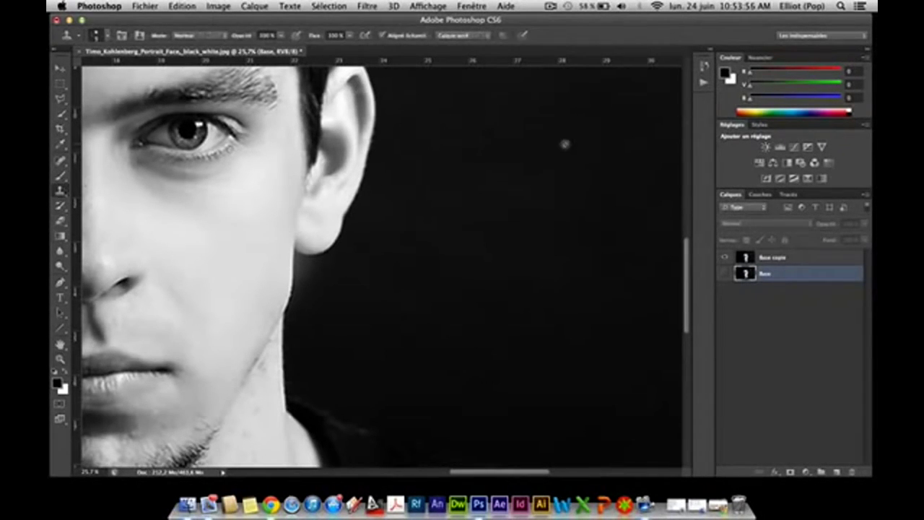
click(762, 259)
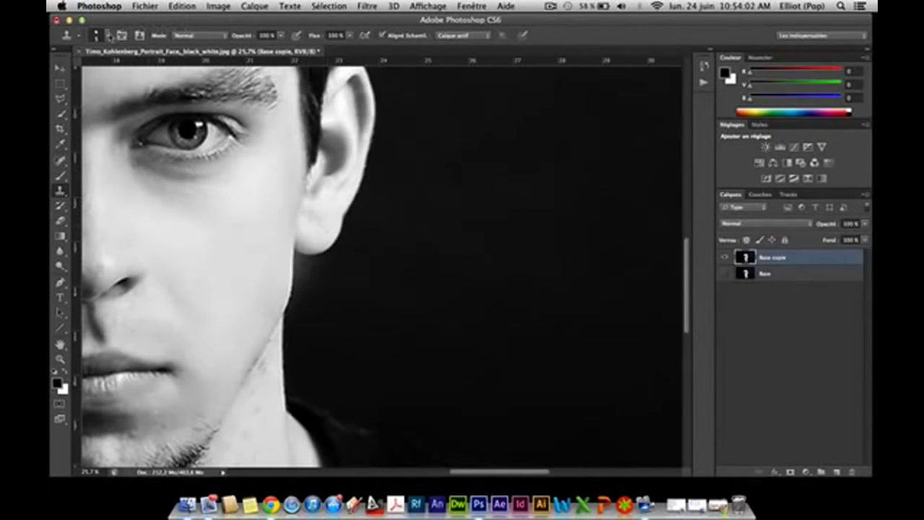
click(107, 34)
click(166, 159)
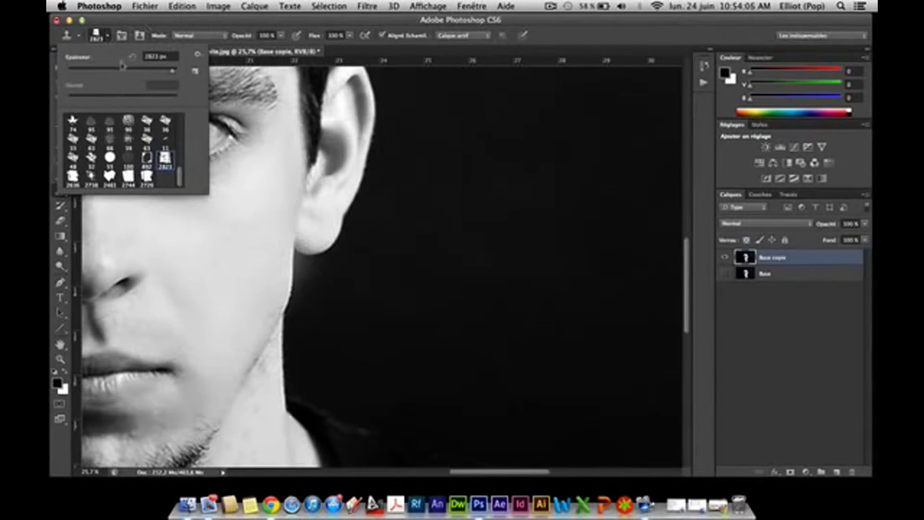
drag(121, 65, 118, 70)
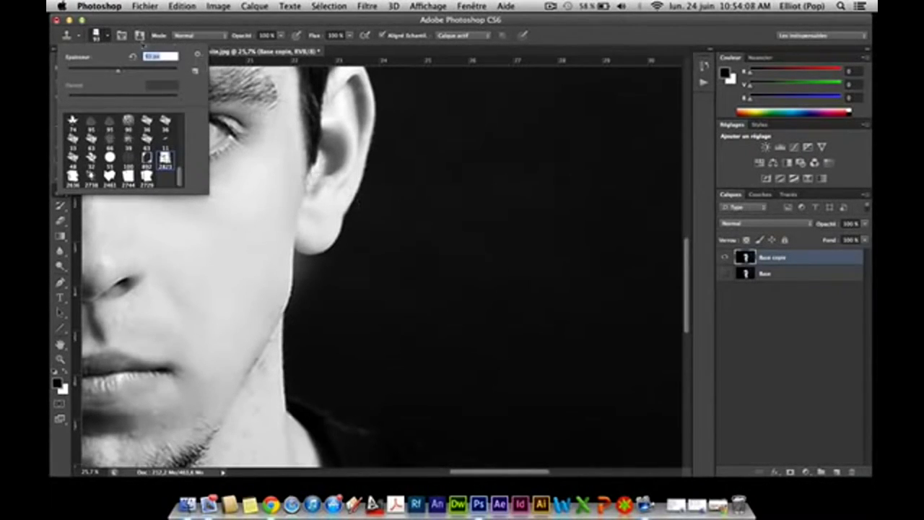
key(Return)
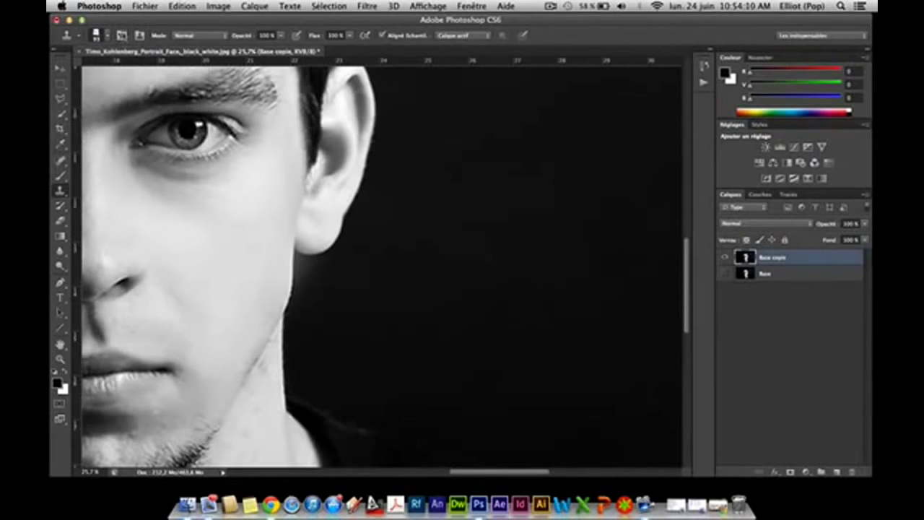
key(F5)
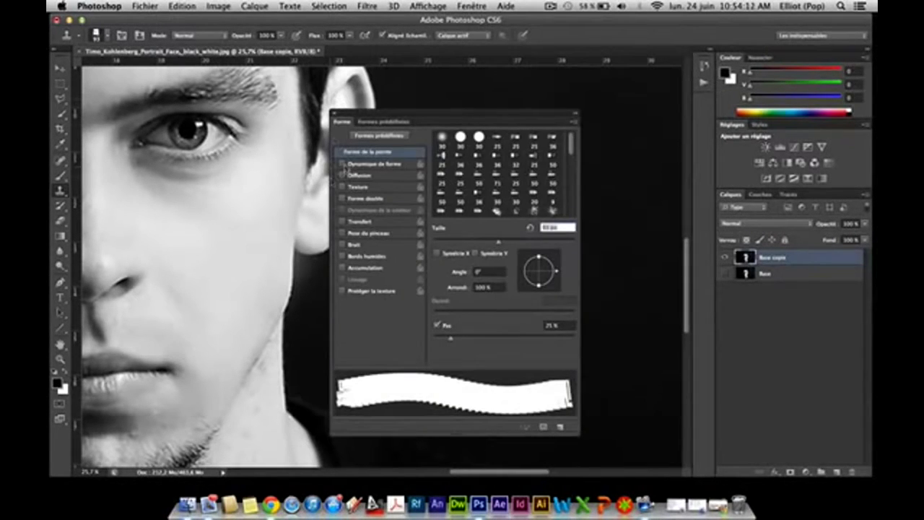
Step: Set brush spacing to 122% and enable Shape Dynamics: 100% size, 63% angle, 75% roundness jitter
drag(457, 344, 516, 338)
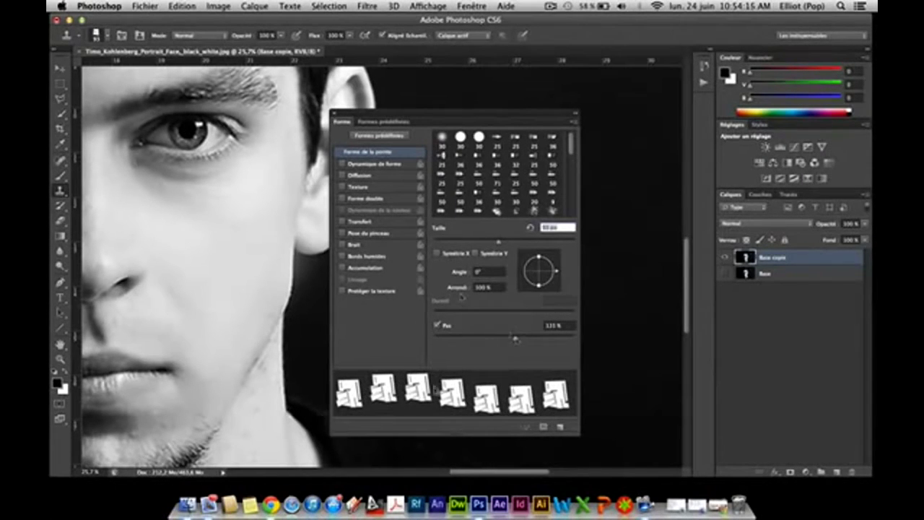
click(343, 164)
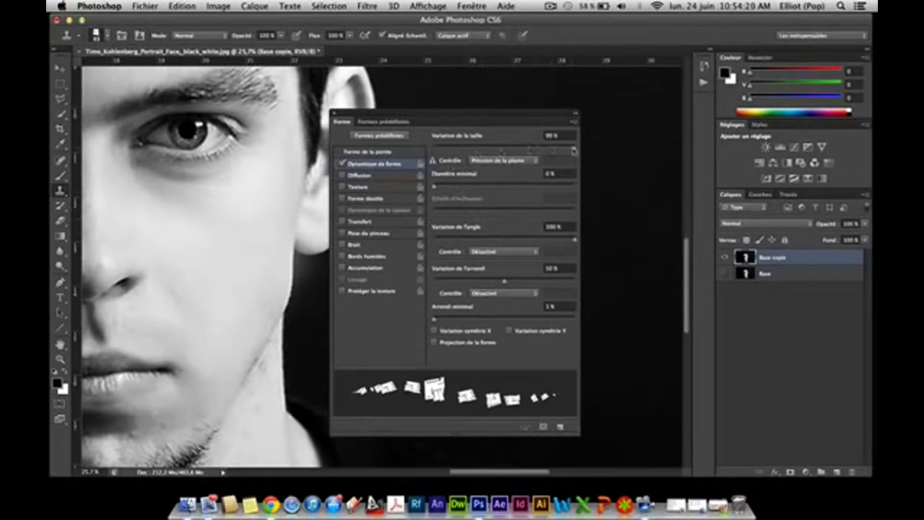
drag(572, 150, 585, 155)
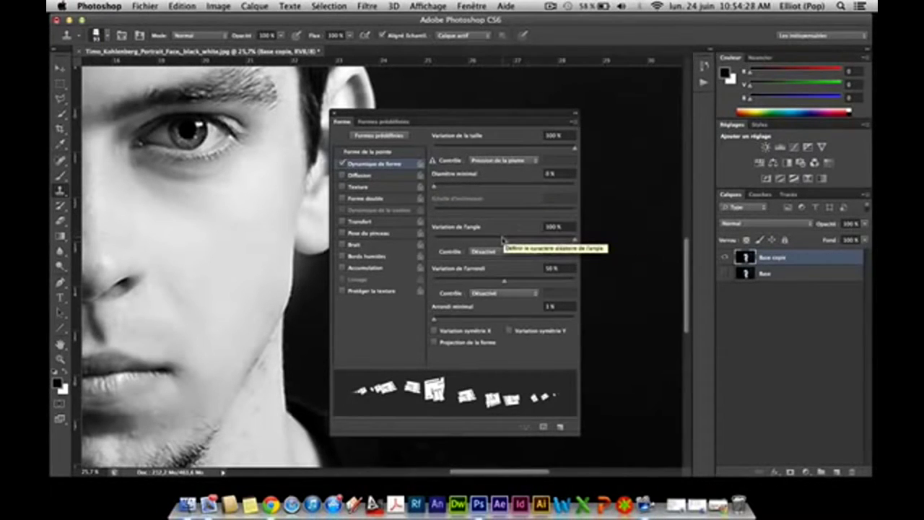
mouse_move(574, 239)
mouse_down()
mouse_move(523, 240)
mouse_move(575, 239)
mouse_up()
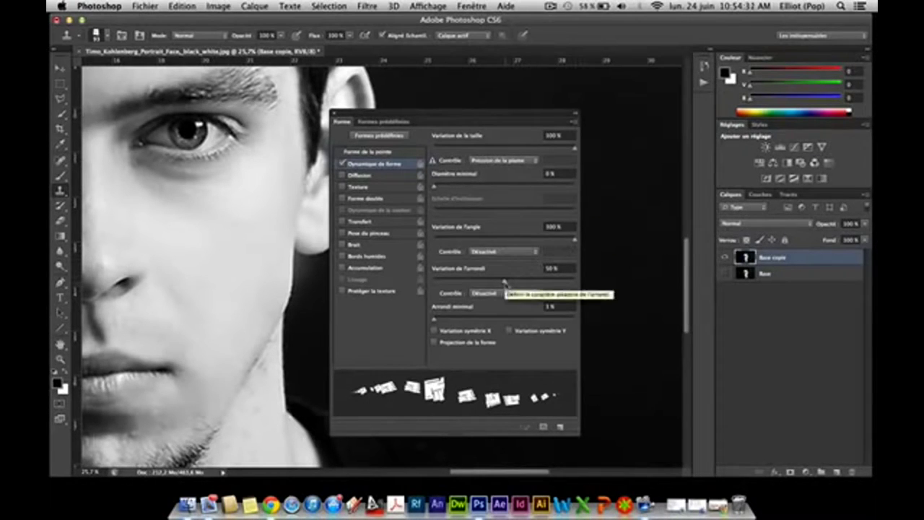
drag(524, 283, 538, 283)
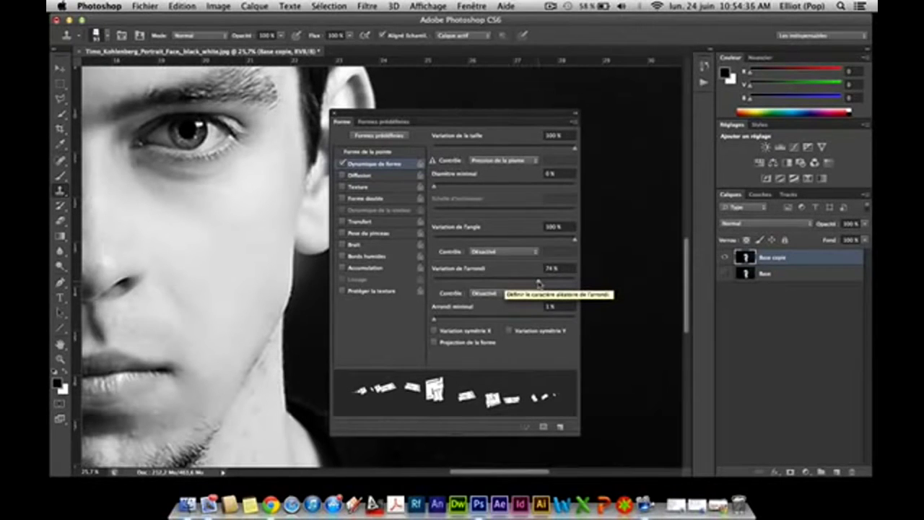
drag(539, 283, 540, 284)
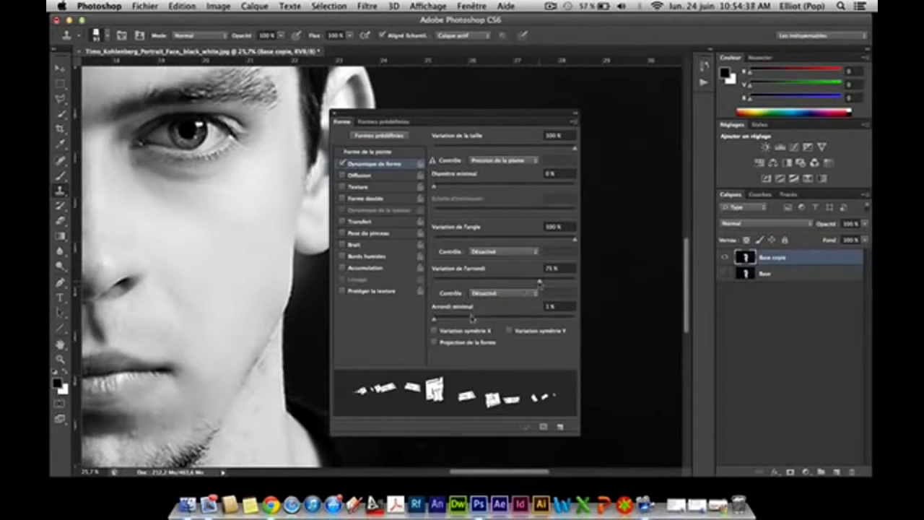
drag(434, 320, 466, 321)
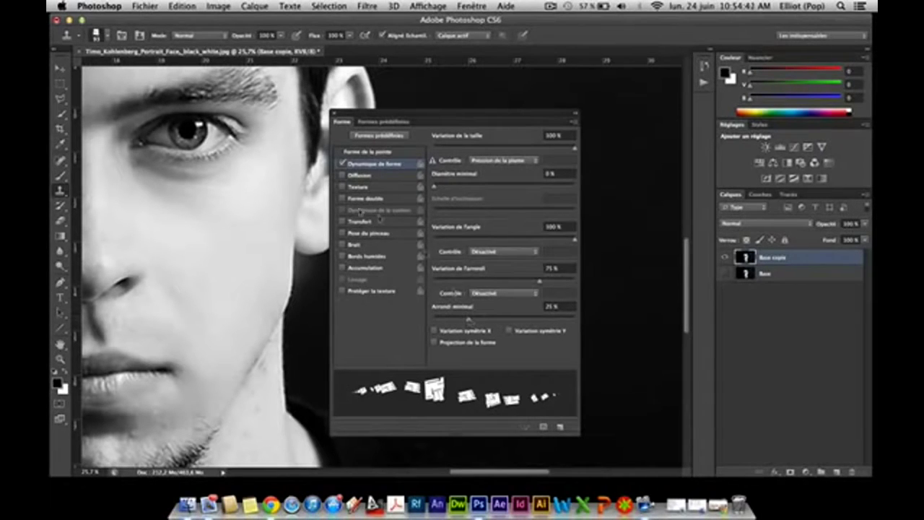
Step: Enable Scattering, tune the scatter amount toward about 287% and adjust the count
click(342, 176)
click(367, 177)
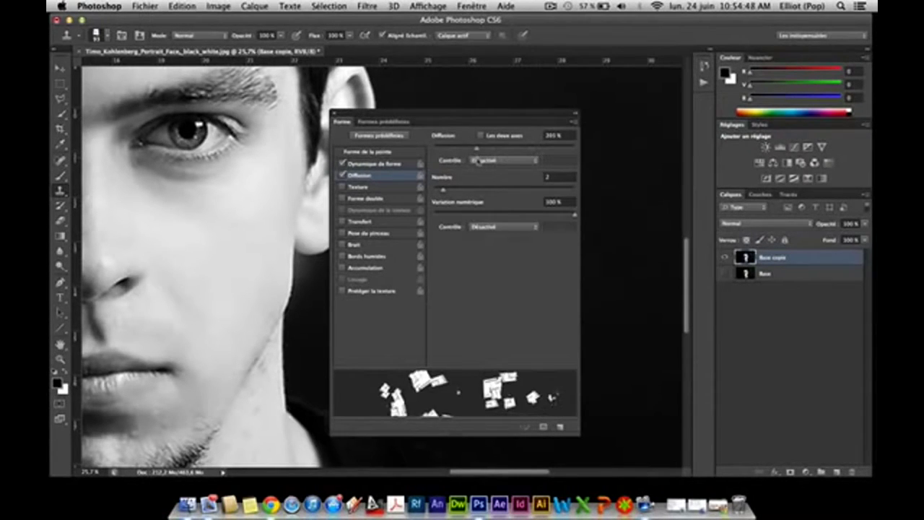
drag(491, 163, 460, 167)
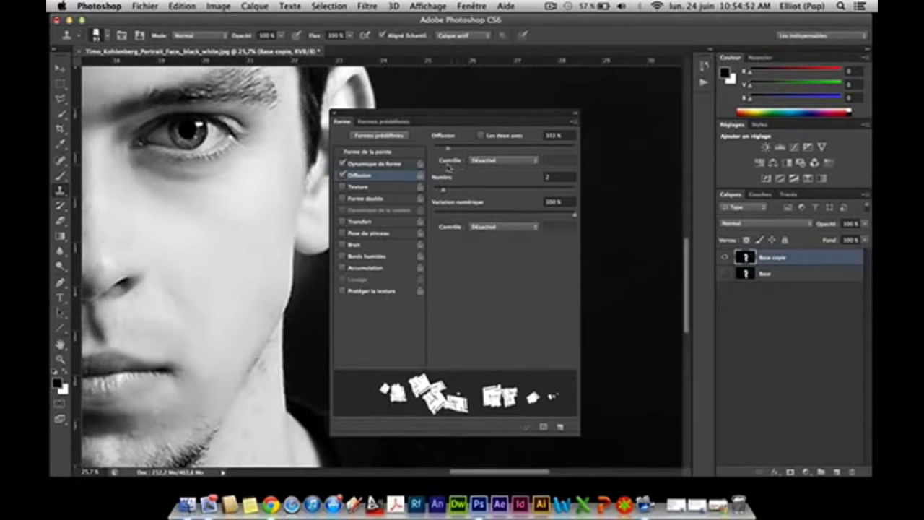
drag(459, 167, 449, 167)
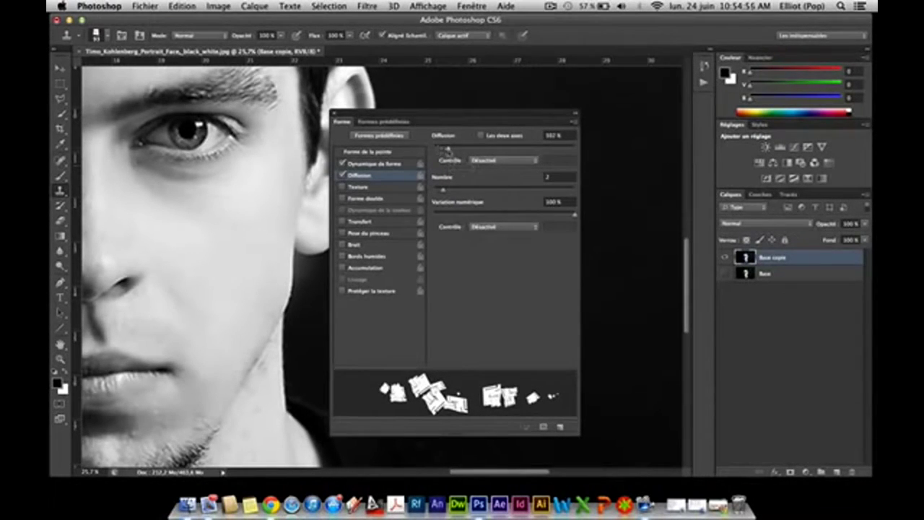
drag(447, 150, 474, 152)
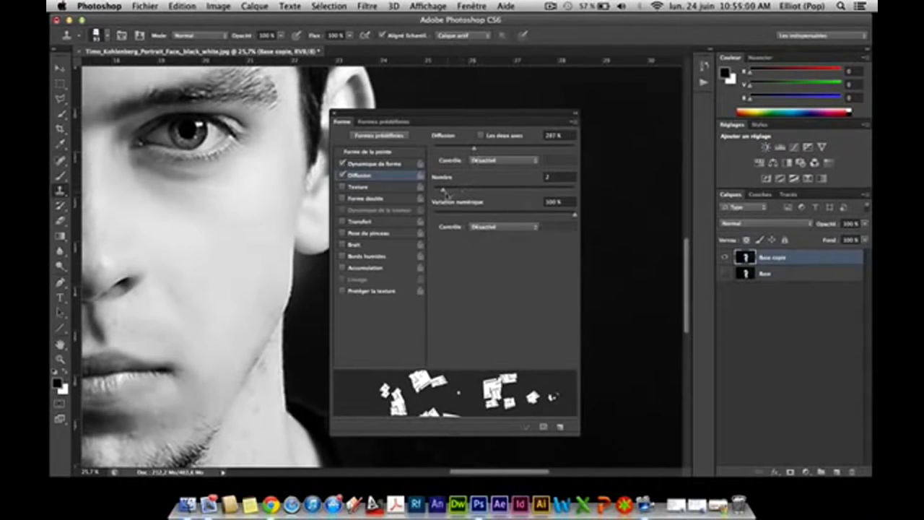
mouse_move(445, 192)
mouse_down()
mouse_move(454, 192)
mouse_move(440, 192)
mouse_up()
Step: Paint scattered square fragments over the earlobe and its lower edge
click(334, 114)
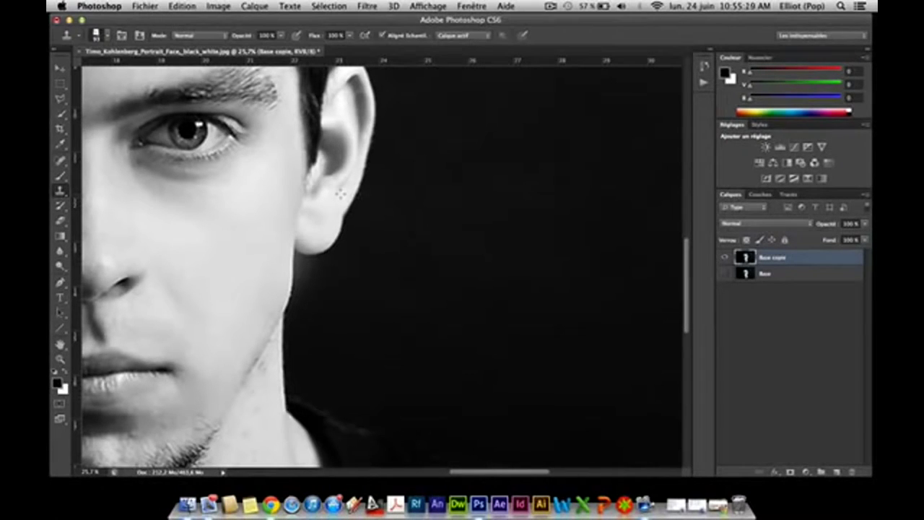
mouse_move(340, 194)
mouse_down()
mouse_move(347, 203)
mouse_move(368, 132)
mouse_move(367, 203)
mouse_up()
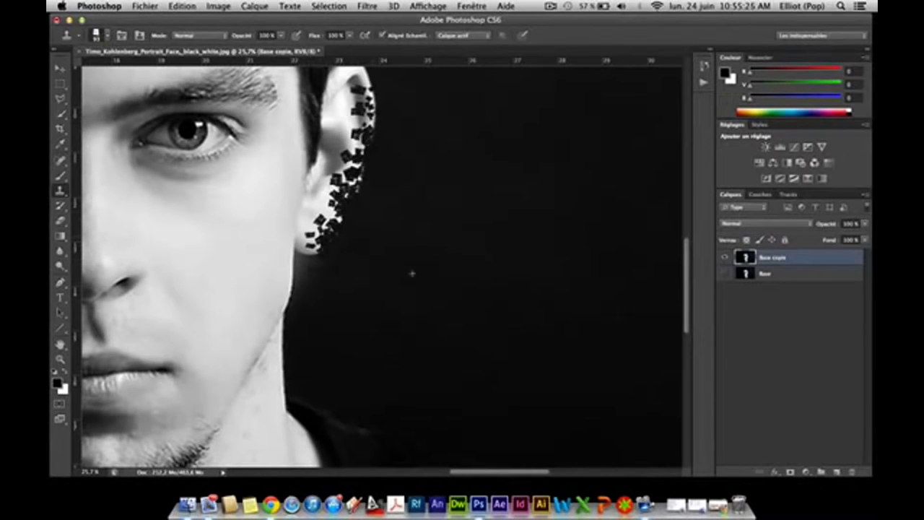
drag(287, 305, 317, 249)
mouse_move(299, 281)
mouse_down()
mouse_move(302, 251)
mouse_move(282, 274)
mouse_up()
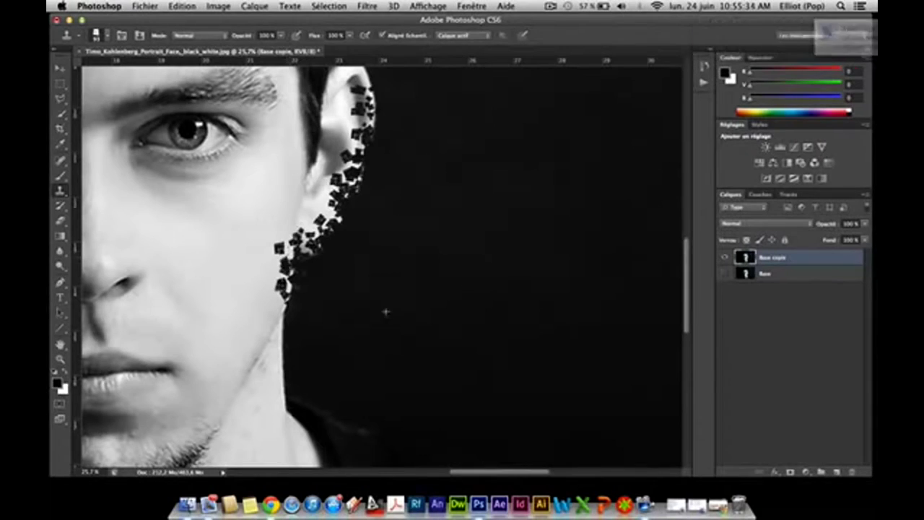
Step: Paint fragments down the jaw edge below the earlobe
click(275, 310)
mouse_move(274, 310)
mouse_down()
mouse_move(267, 340)
mouse_move(278, 386)
mouse_up()
drag(269, 351, 278, 361)
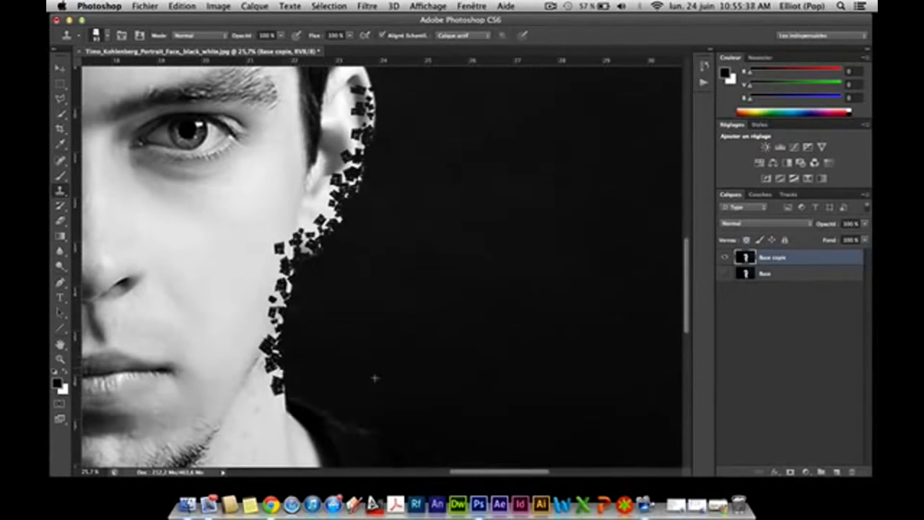
drag(283, 393, 289, 415)
mouse_move(268, 361)
mouse_down()
mouse_move(271, 321)
mouse_move(281, 310)
mouse_up()
click(286, 299)
Step: Scatter fragments over the ear and break up its right edge
mouse_move(289, 254)
mouse_down()
mouse_move(308, 227)
mouse_move(309, 252)
mouse_move(325, 185)
mouse_up()
drag(303, 217, 330, 182)
drag(336, 143, 332, 195)
mouse_move(345, 119)
mouse_down()
mouse_move(329, 91)
mouse_move(353, 150)
mouse_move(352, 189)
mouse_up()
scroll(339, 228, up, 2)
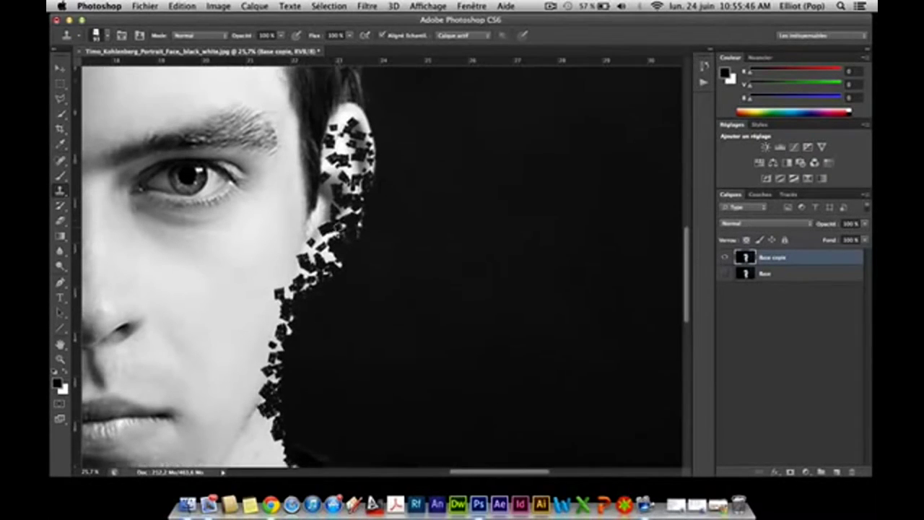
scroll(340, 228, up, 3)
mouse_move(359, 167)
mouse_down()
mouse_move(376, 222)
mouse_move(374, 256)
mouse_move(354, 155)
mouse_move(362, 171)
mouse_up()
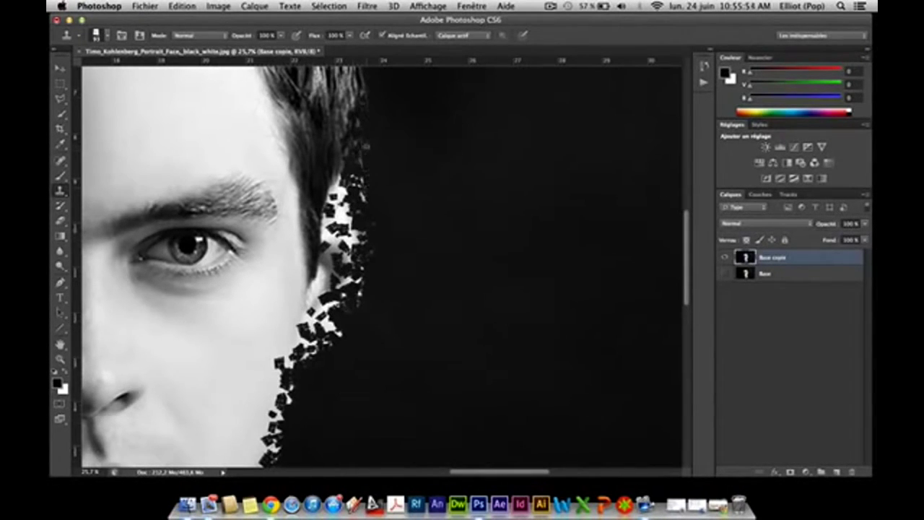
Step: Scatter fragments along the hair edge beside the ear and tidy stray ones
scroll(364, 148, up, 3)
mouse_move(372, 216)
mouse_down()
mouse_move(379, 197)
mouse_move(354, 188)
mouse_move(361, 87)
mouse_up()
scroll(361, 108, up, 2)
drag(348, 165, 353, 137)
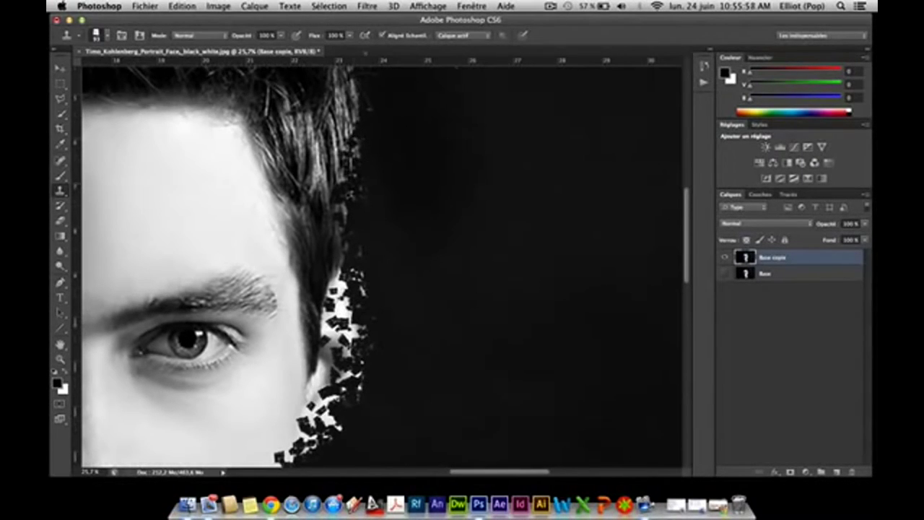
mouse_move(354, 105)
mouse_down()
mouse_move(345, 145)
mouse_move(377, 151)
mouse_up()
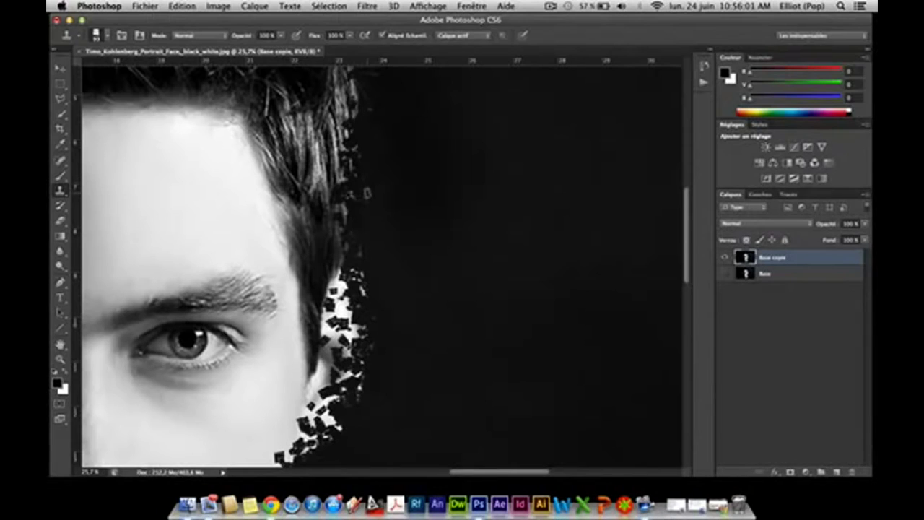
drag(374, 156, 373, 210)
drag(383, 167, 353, 312)
Step: Clone more square fragments onto the face edge lower down
key(XF86MonBrightnessUp)
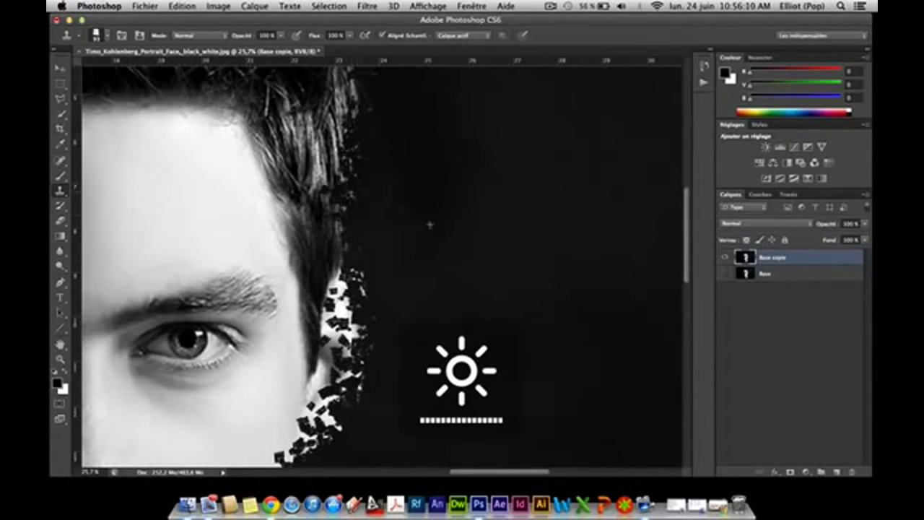
scroll(433, 303, down, 5)
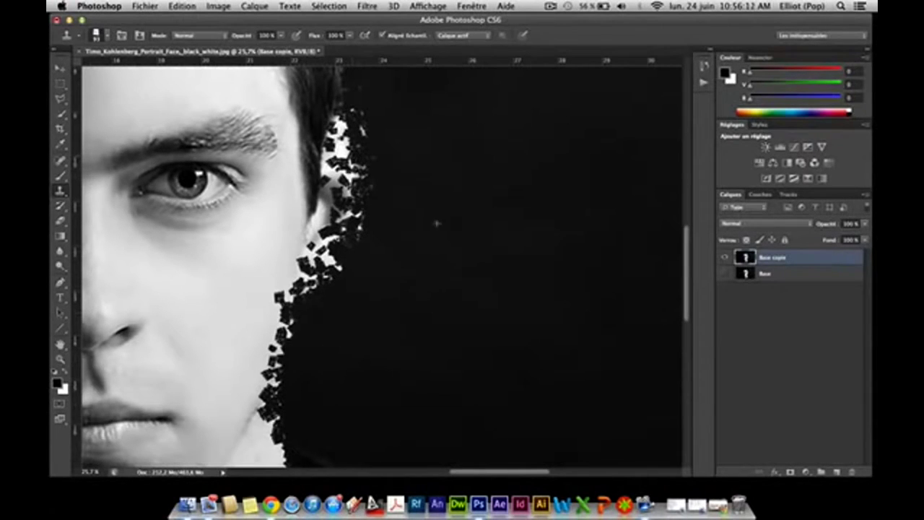
drag(324, 283, 335, 144)
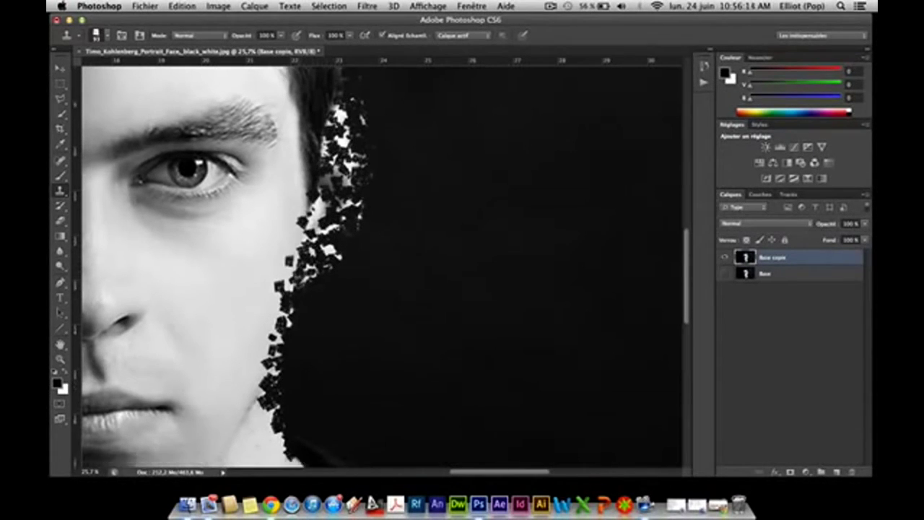
scroll(325, 216, down, 2)
mouse_move(300, 227)
mouse_down()
mouse_move(278, 260)
mouse_move(254, 390)
mouse_up()
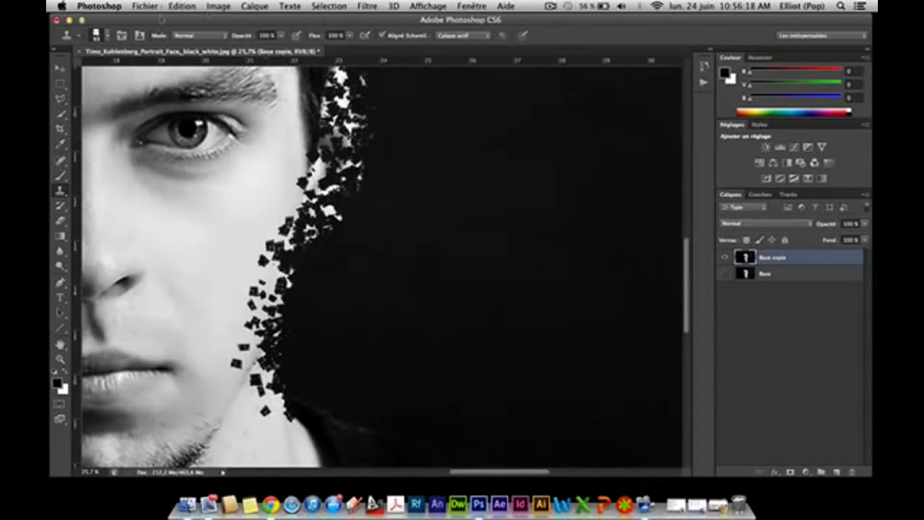
Step: Shrink the clone brush to a small size, then undo the test stroke
click(109, 38)
click(76, 71)
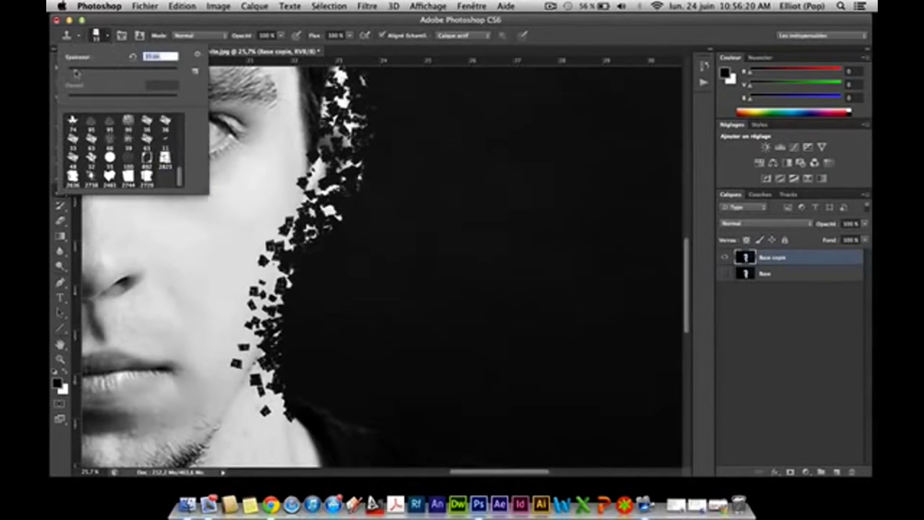
key(Return)
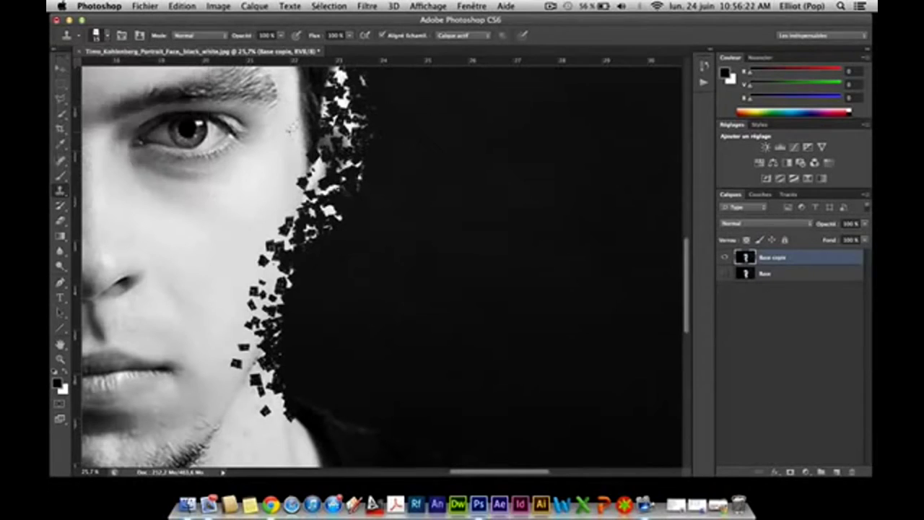
drag(300, 154, 292, 217)
key(ctrl+z)
Step: Set Scattering to 1000% with a count of 3
click(121, 35)
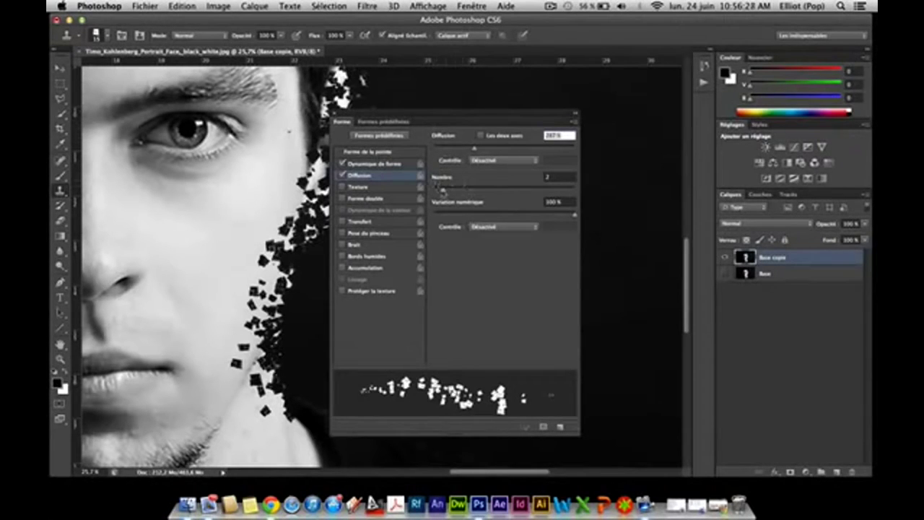
drag(493, 149, 575, 149)
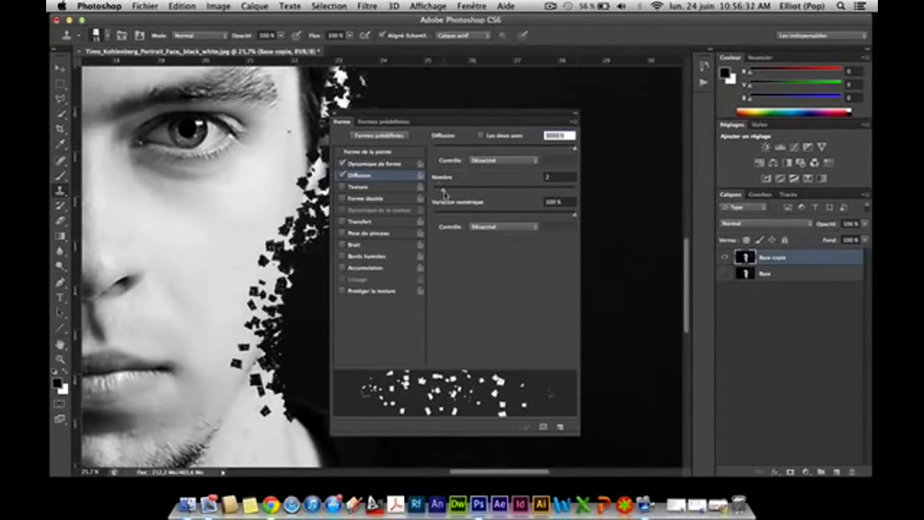
drag(444, 190, 455, 190)
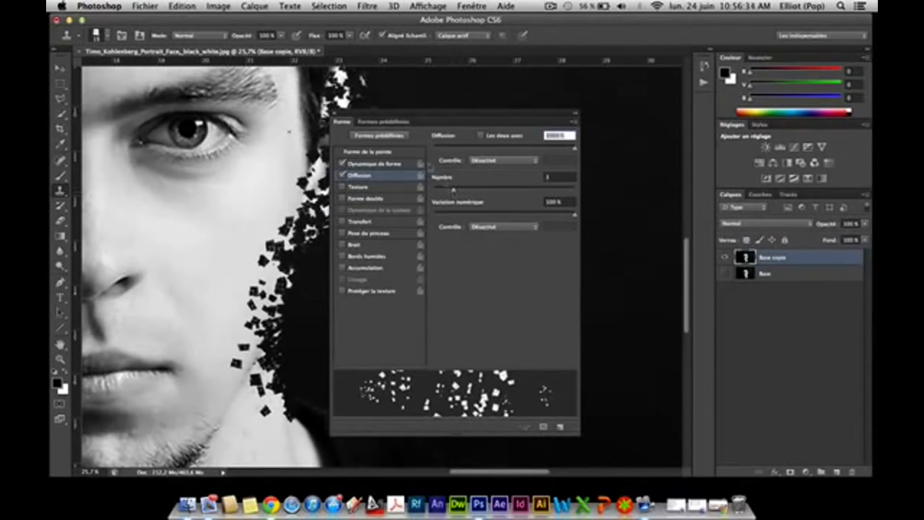
key(F5)
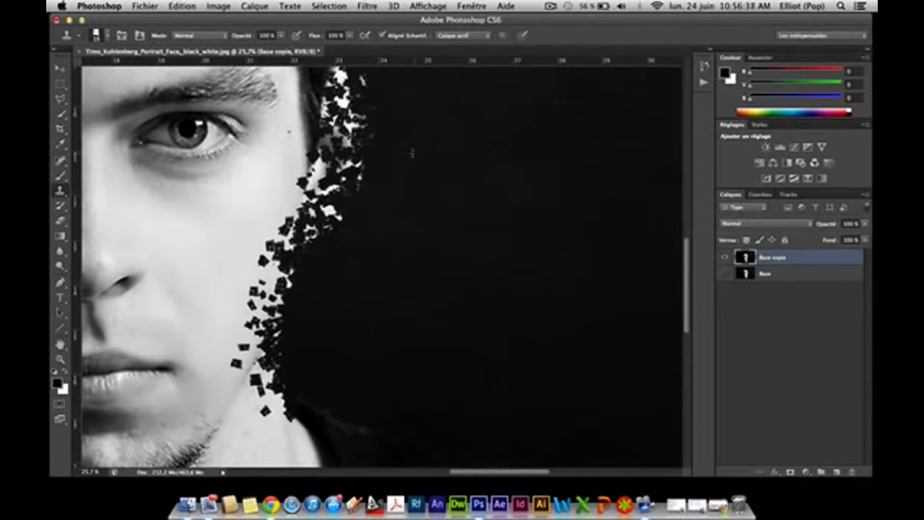
Step: Fill gaps in the scattered edge and add finer flecks along the hair edge, undoing one jaw stroke
mouse_move(414, 153)
mouse_down()
mouse_move(385, 264)
mouse_move(434, 177)
mouse_move(420, 257)
mouse_move(448, 293)
mouse_up()
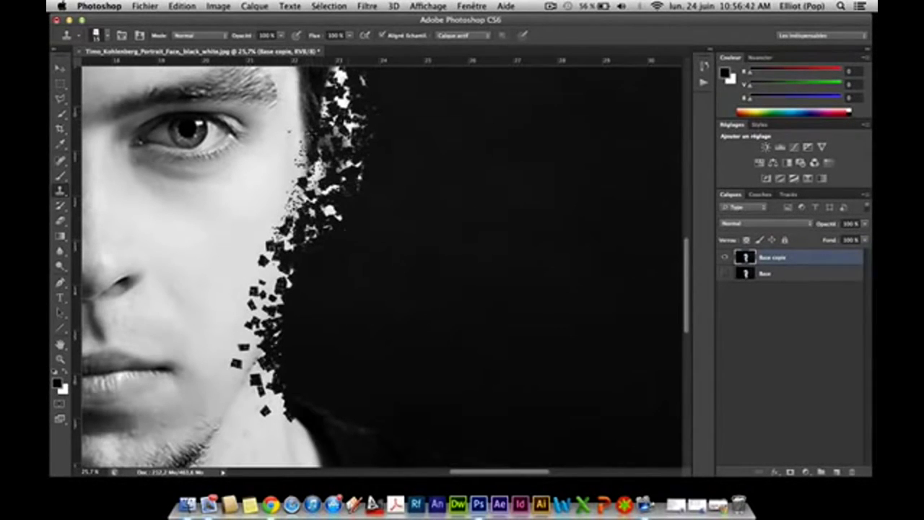
drag(296, 115, 263, 307)
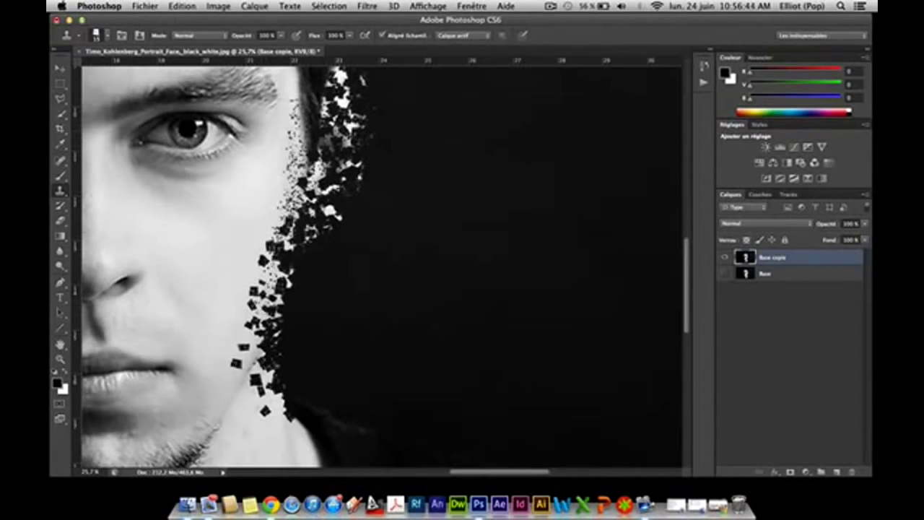
key(ctrl+z)
scroll(383, 267, up, 3)
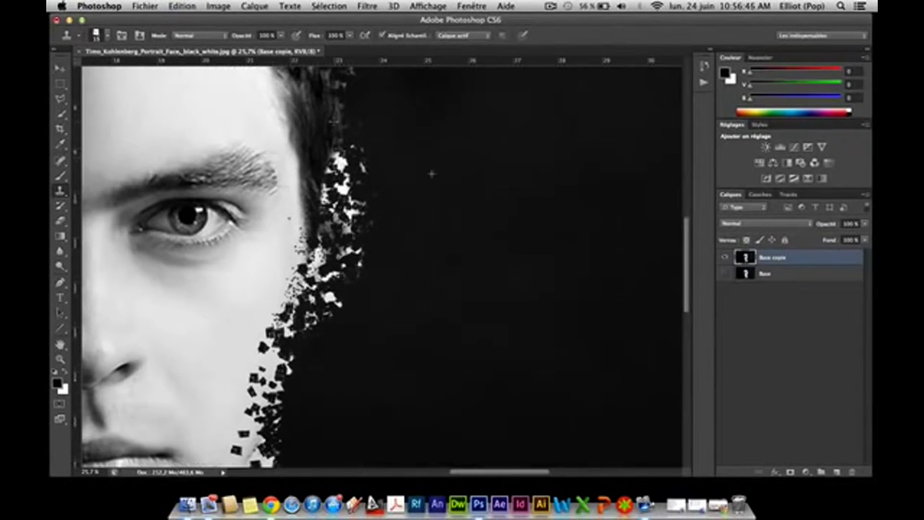
mouse_move(338, 158)
mouse_down()
mouse_move(314, 263)
mouse_move(325, 296)
mouse_move(336, 286)
mouse_move(320, 287)
mouse_move(303, 245)
mouse_move(316, 153)
mouse_up()
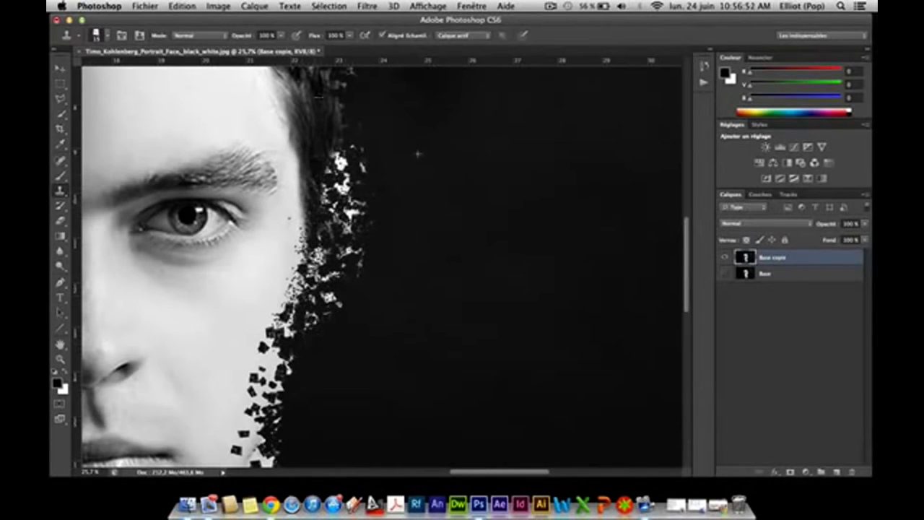
scroll(323, 192, up, 3)
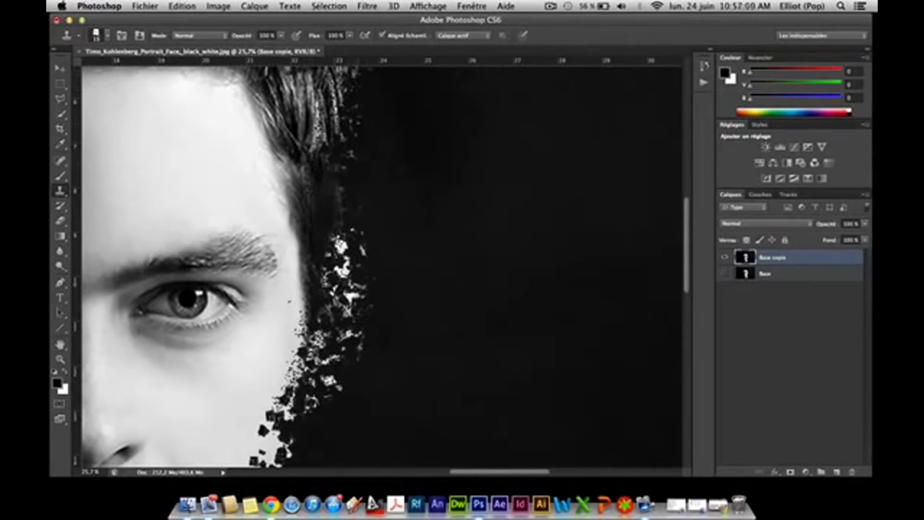
scroll(438, 120, up, 3)
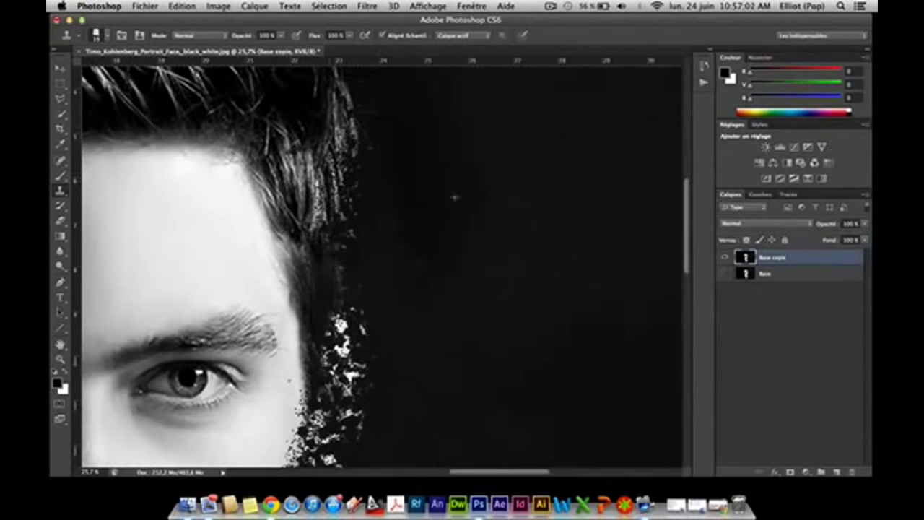
scroll(338, 226, down, 2)
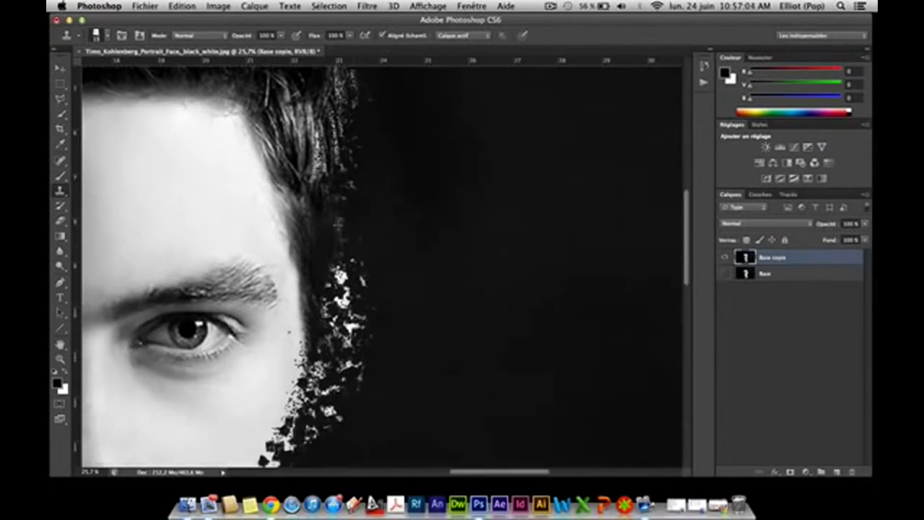
scroll(347, 147, up, 5)
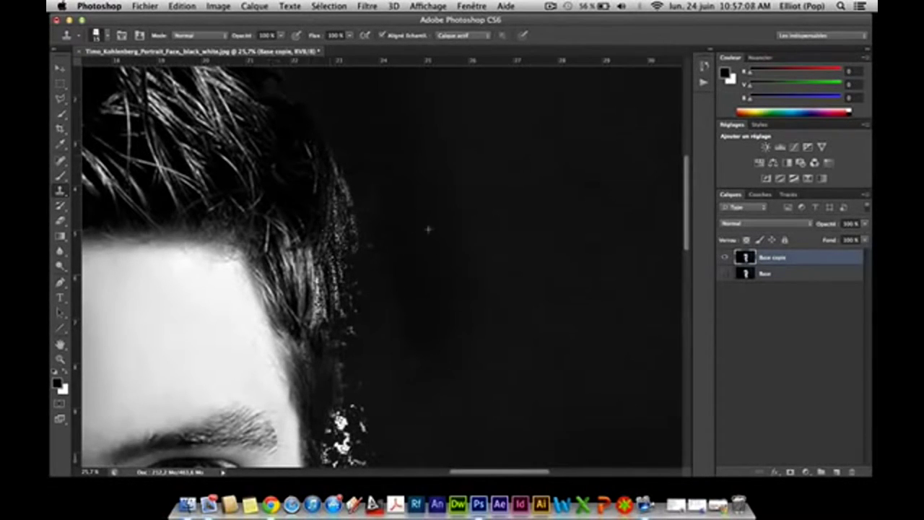
scroll(381, 267, down, 15)
scroll(381, 266, up, 1)
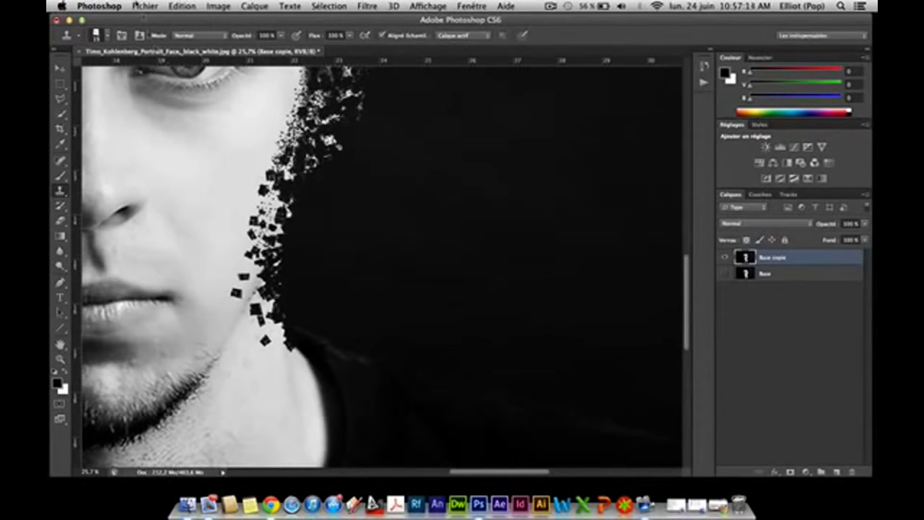
Step: Adjust the brush's scatter count, then try and undo a stroke along the face edge
click(121, 35)
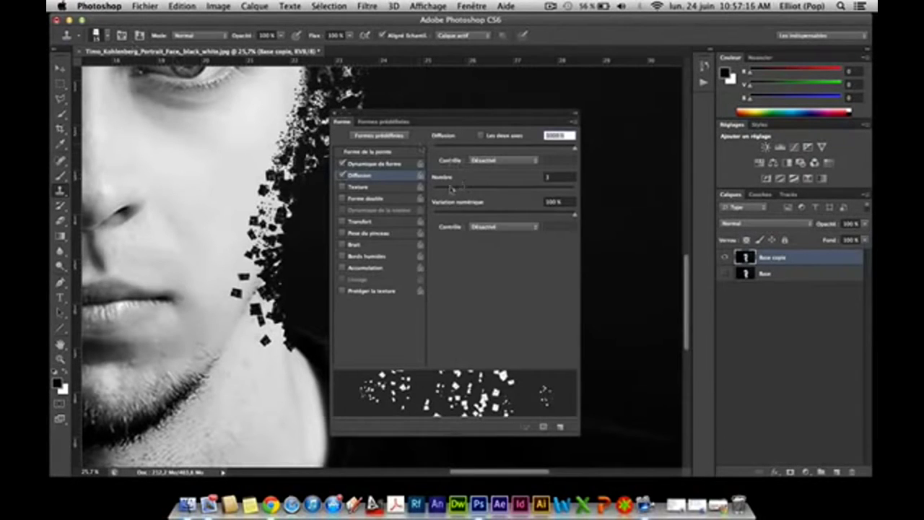
drag(451, 187, 447, 192)
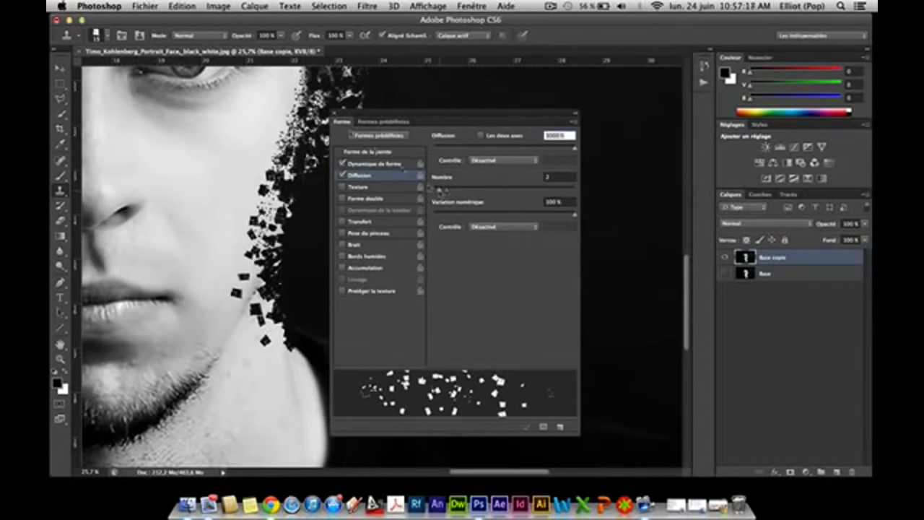
click(332, 114)
drag(274, 224, 314, 67)
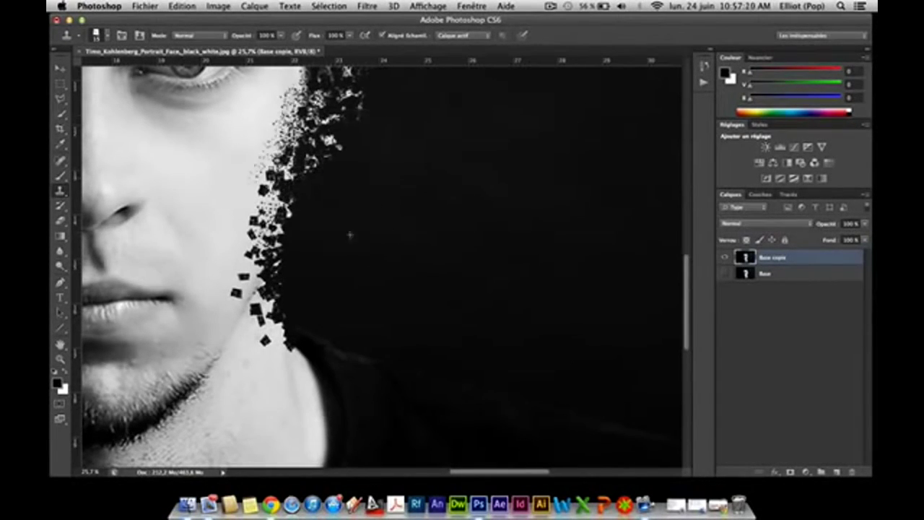
key(ctrl+z)
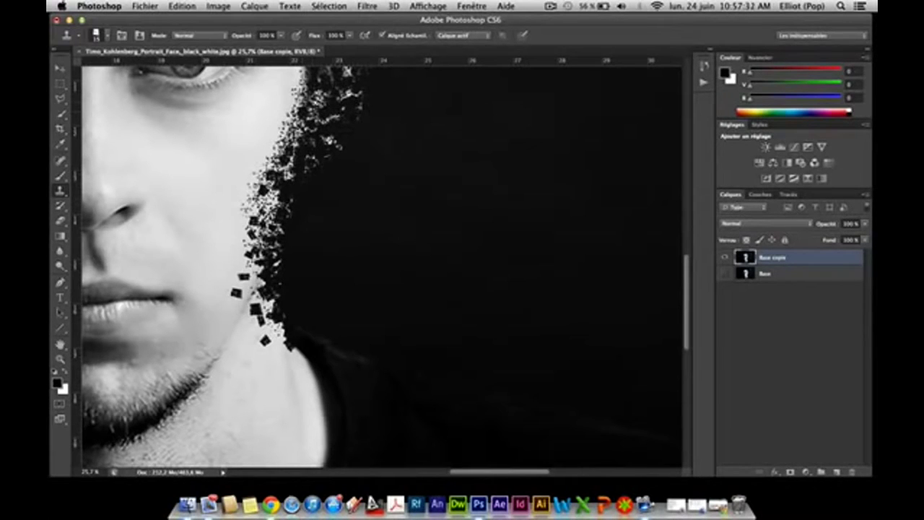
Step: Stamp fine fragments down the jaw to the neck edge and beside the jaw, then zoom out
scroll(394, 177, up, 3)
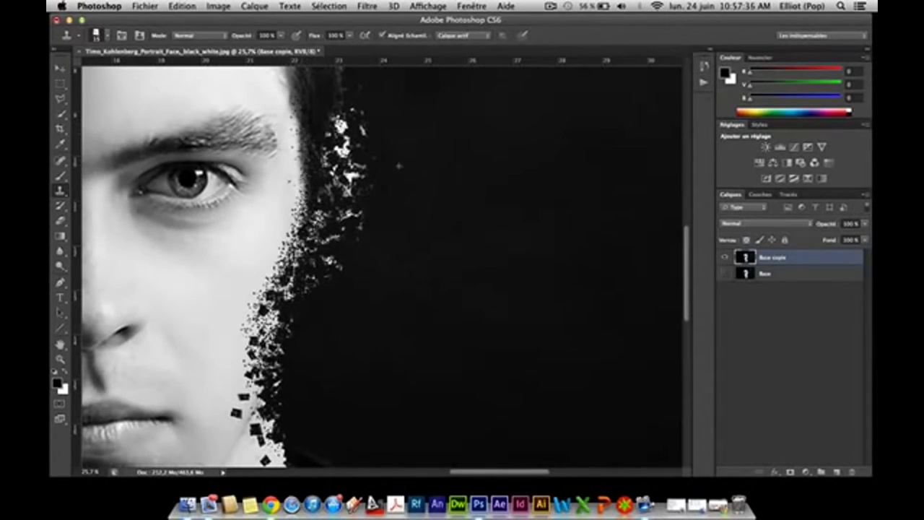
scroll(399, 166, up, 3)
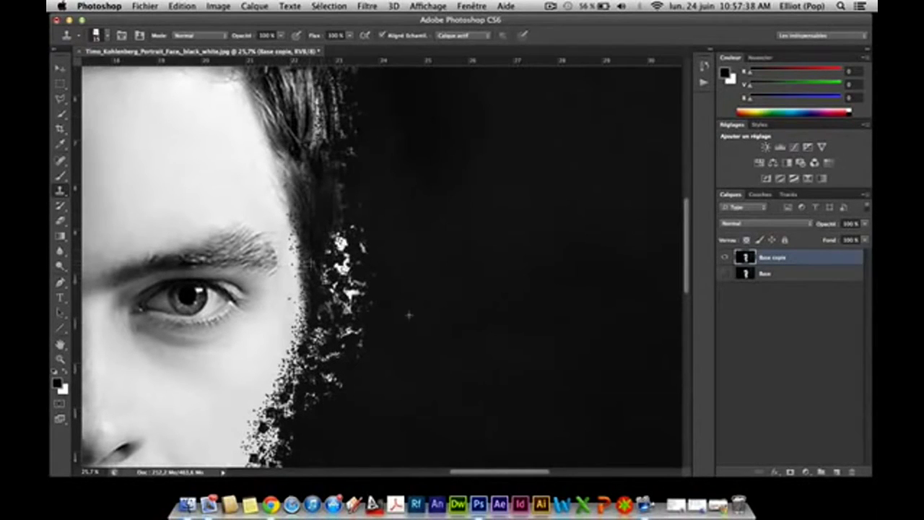
scroll(364, 233, up, 3)
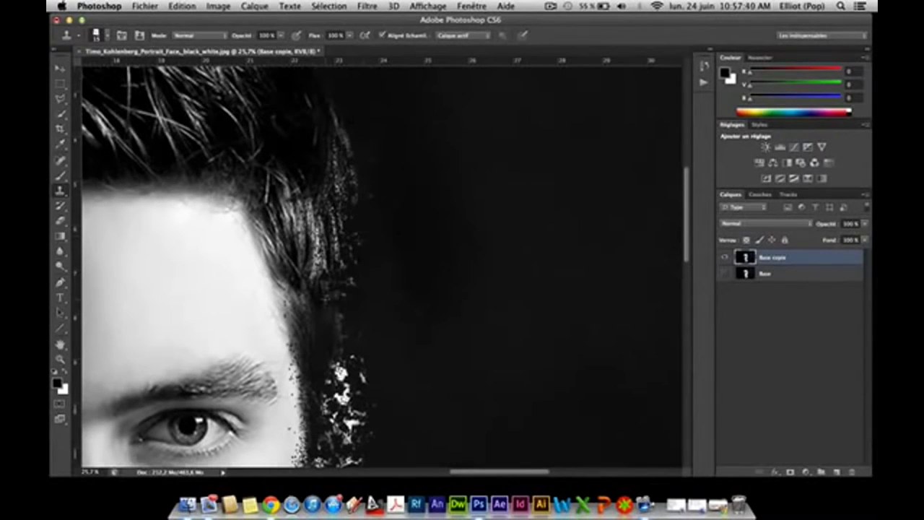
scroll(405, 242, down, 5)
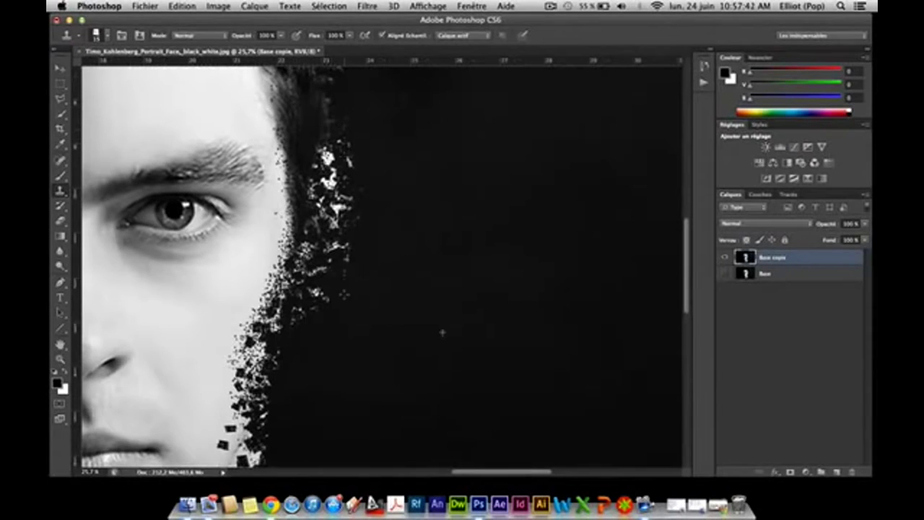
scroll(351, 307, down, 6)
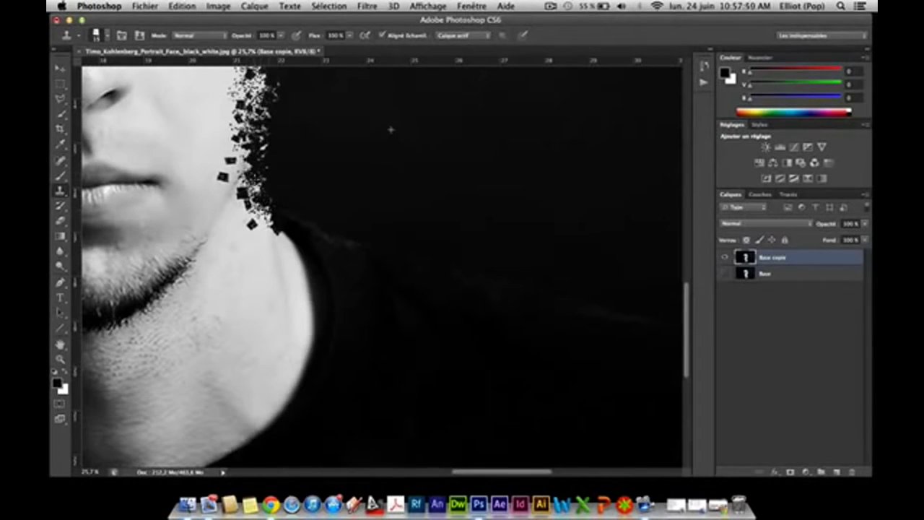
mouse_move(257, 187)
mouse_down()
mouse_move(244, 149)
mouse_move(239, 231)
mouse_move(266, 243)
mouse_move(239, 237)
mouse_move(281, 286)
mouse_move(314, 296)
mouse_up()
mouse_move(280, 238)
mouse_down()
mouse_move(298, 292)
mouse_move(299, 264)
mouse_move(293, 288)
mouse_move(270, 237)
mouse_move(279, 228)
mouse_move(302, 285)
mouse_move(282, 212)
mouse_move(239, 207)
mouse_move(245, 264)
mouse_up()
mouse_move(220, 231)
mouse_down()
mouse_move(213, 126)
mouse_move(225, 87)
mouse_up()
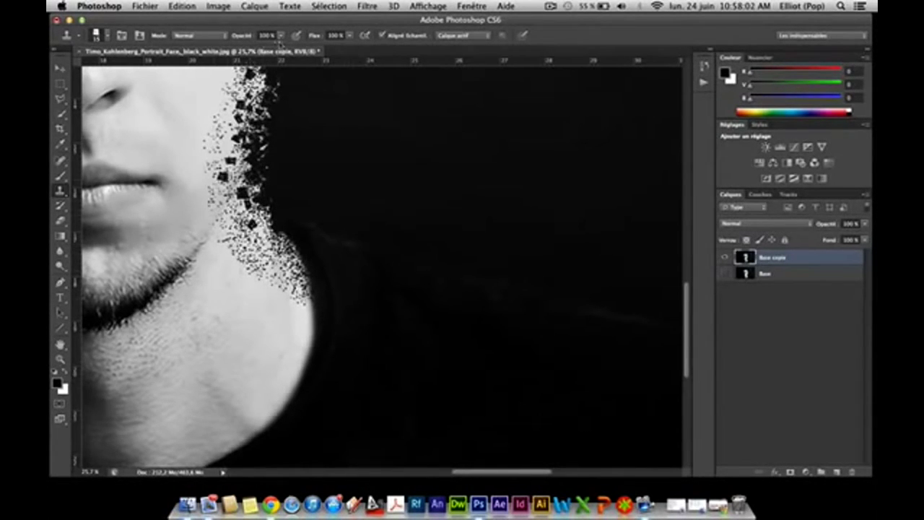
click(223, 138)
mouse_move(325, 297)
mouse_down()
mouse_move(275, 297)
mouse_move(327, 292)
mouse_up()
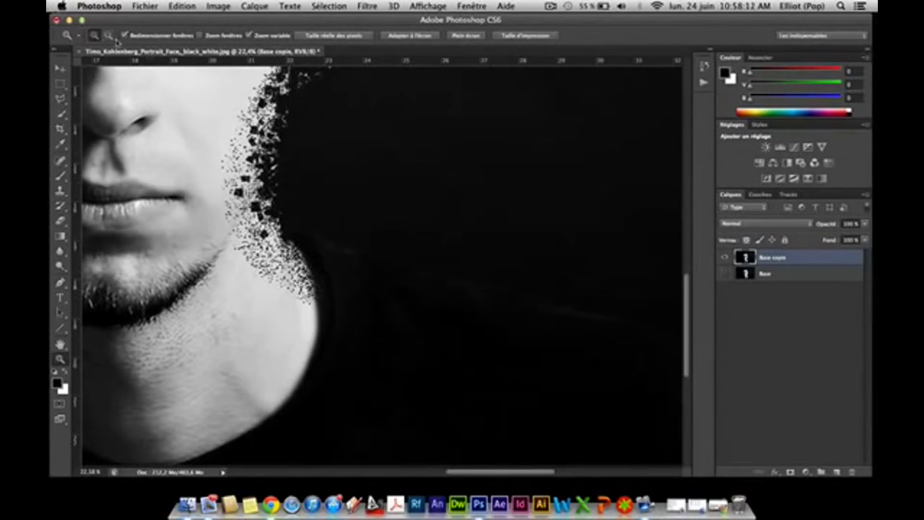
Step: Reselect the Clone Stamp and its preset, then clone over the dark squares near the chin
click(60, 176)
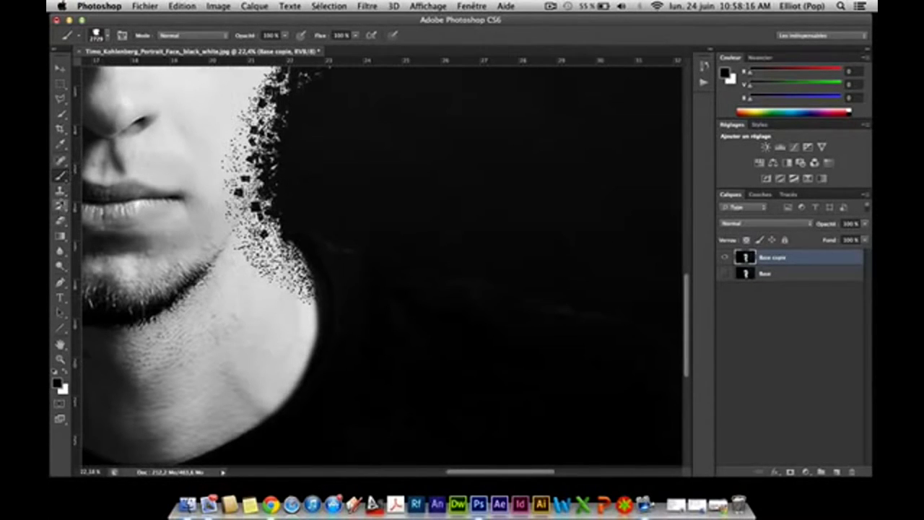
click(61, 191)
click(110, 36)
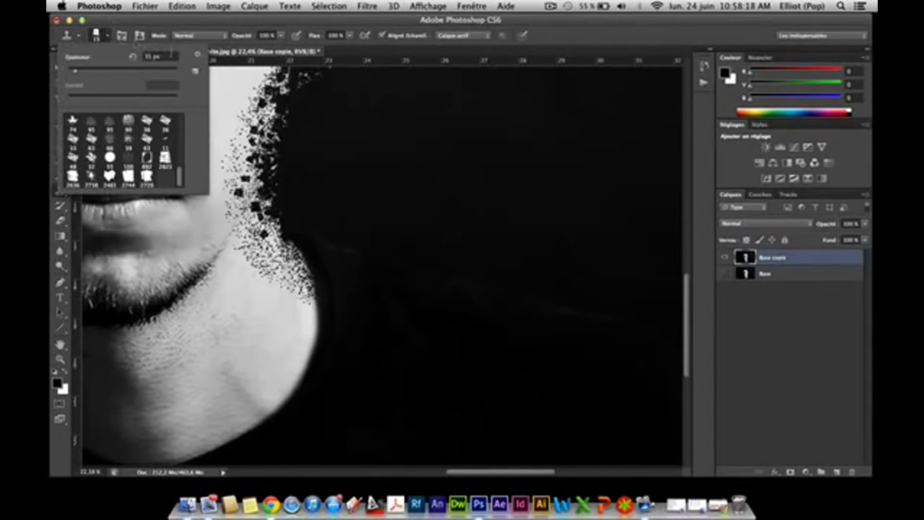
key(Return)
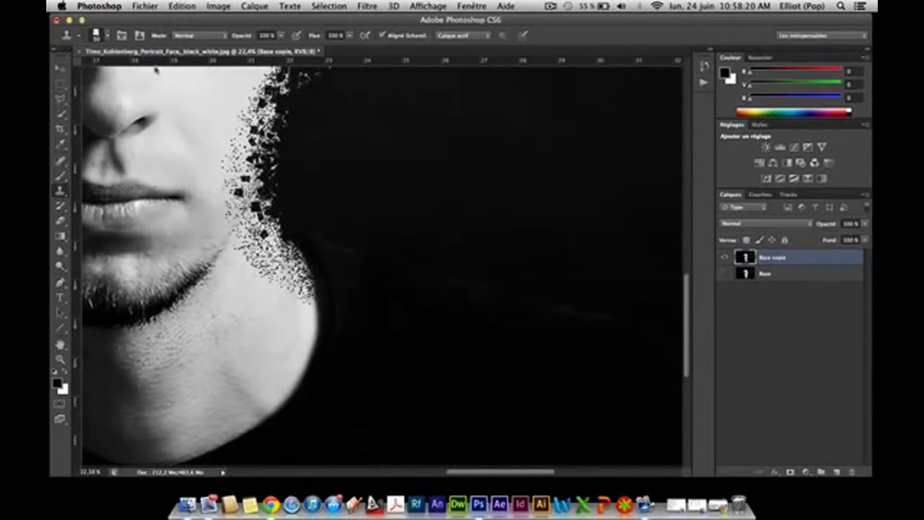
mouse_move(246, 142)
mouse_down()
mouse_move(233, 157)
mouse_move(249, 173)
mouse_move(246, 206)
mouse_move(303, 273)
mouse_move(305, 312)
mouse_up()
Step: Stamp fragments up the eye, forehead and hair edge
scroll(381, 265, up, 2)
scroll(292, 269, up, 4)
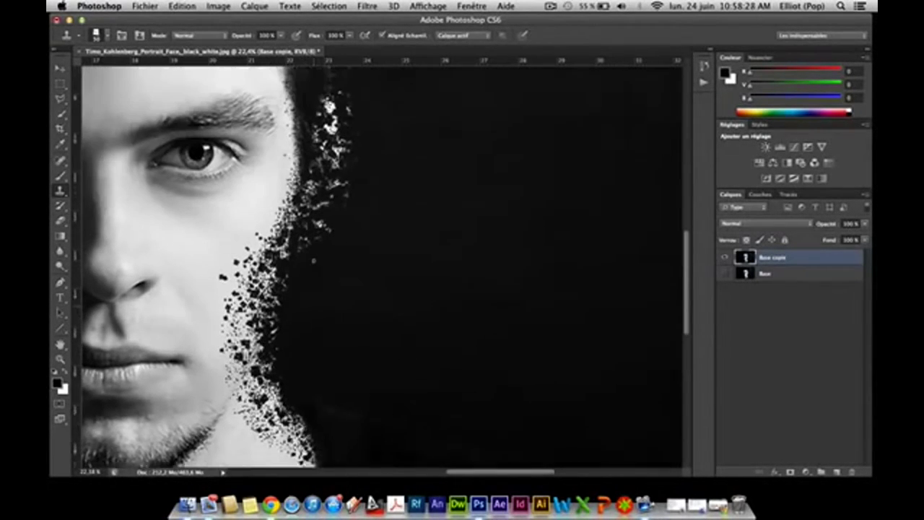
scroll(325, 261, up, 1)
mouse_move(265, 357)
mouse_down()
mouse_move(309, 214)
mouse_move(288, 166)
mouse_move(287, 220)
mouse_move(269, 206)
mouse_move(278, 137)
mouse_move(268, 156)
mouse_up()
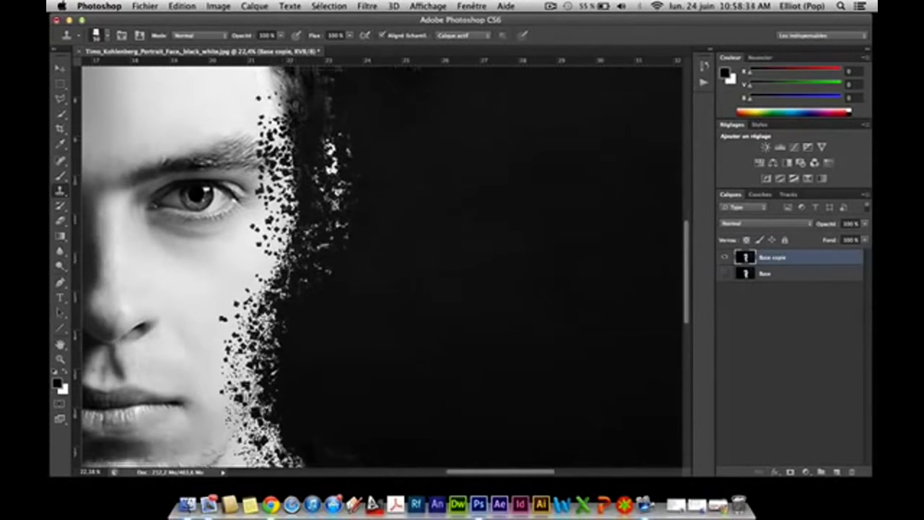
scroll(294, 104, up, 3)
mouse_move(293, 247)
mouse_down()
mouse_move(310, 108)
mouse_move(300, 224)
mouse_move(237, 130)
mouse_move(253, 138)
mouse_move(249, 101)
mouse_move(315, 141)
mouse_move(297, 146)
mouse_up()
scroll(318, 143, up, 4)
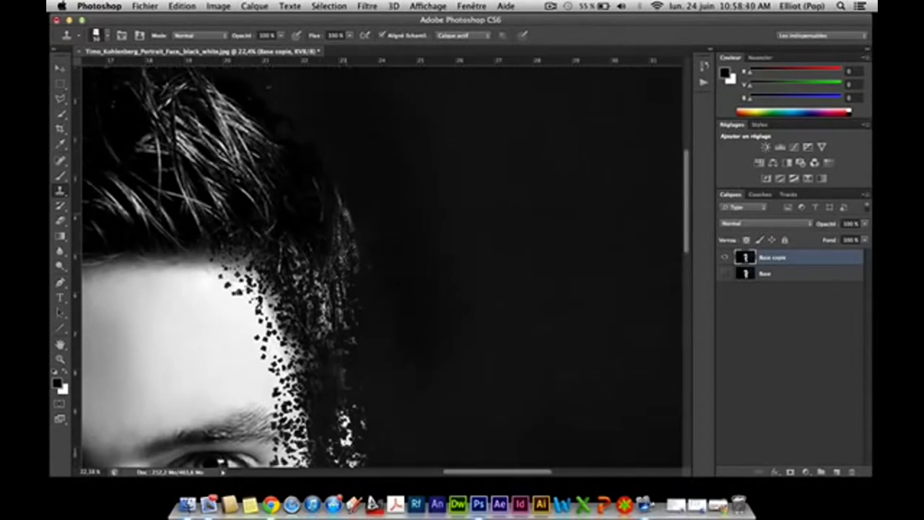
mouse_move(277, 177)
mouse_down()
mouse_move(246, 138)
mouse_move(270, 144)
mouse_up()
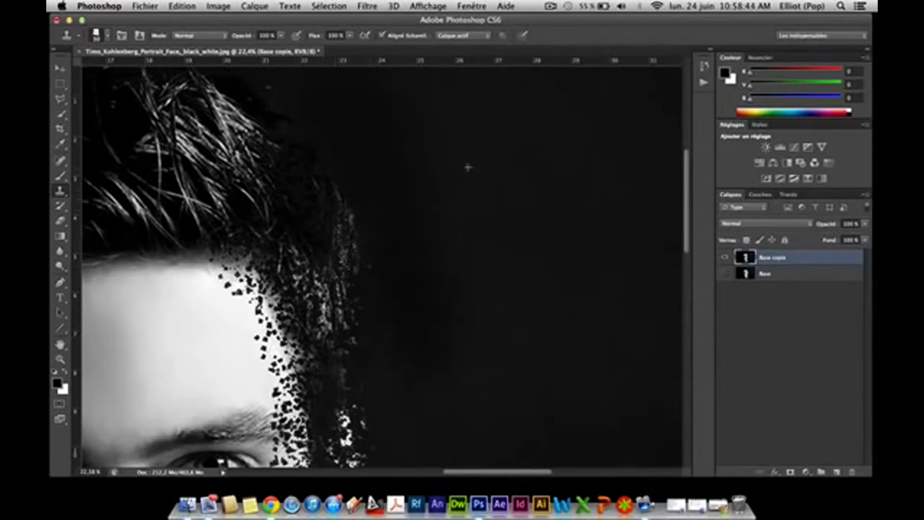
Step: Add more fragments along the hair edge, beside the eye and along the forehead
mouse_move(338, 222)
mouse_down()
mouse_move(332, 340)
mouse_move(319, 136)
mouse_up()
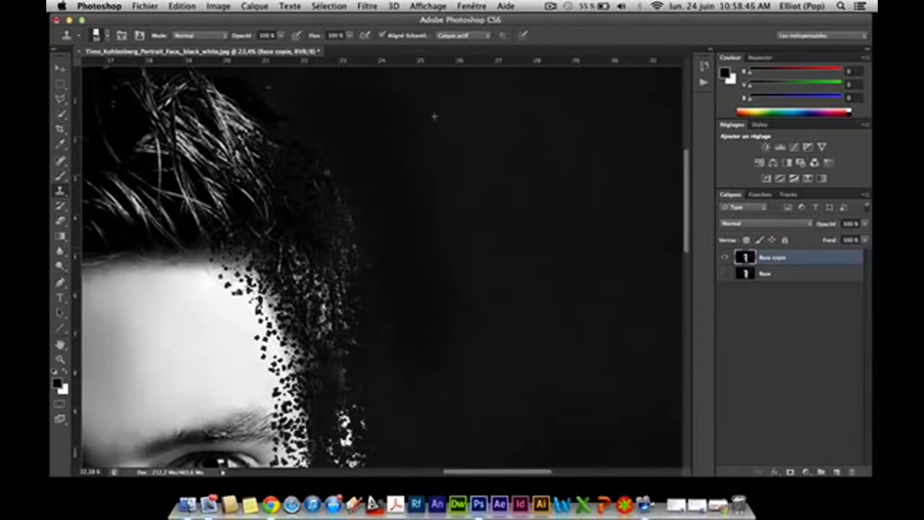
scroll(369, 174, down, 5)
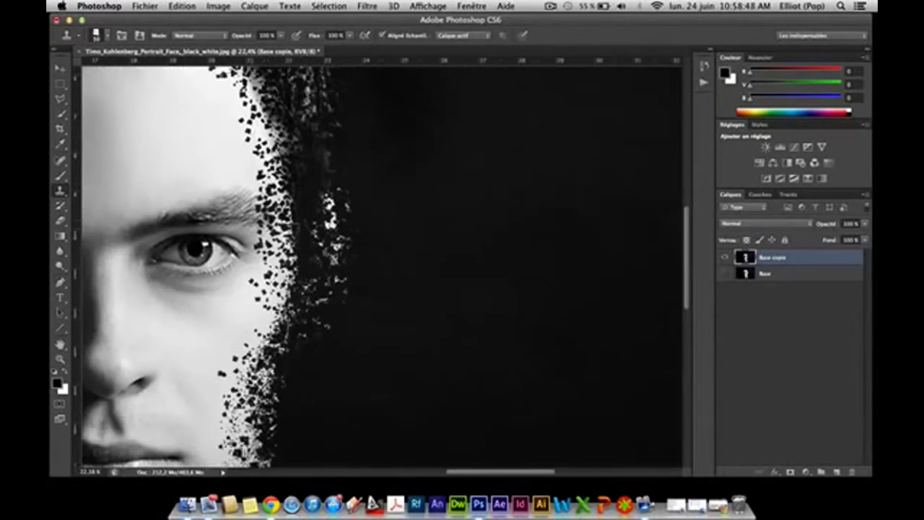
mouse_move(249, 151)
mouse_down()
mouse_move(280, 143)
mouse_move(282, 281)
mouse_up()
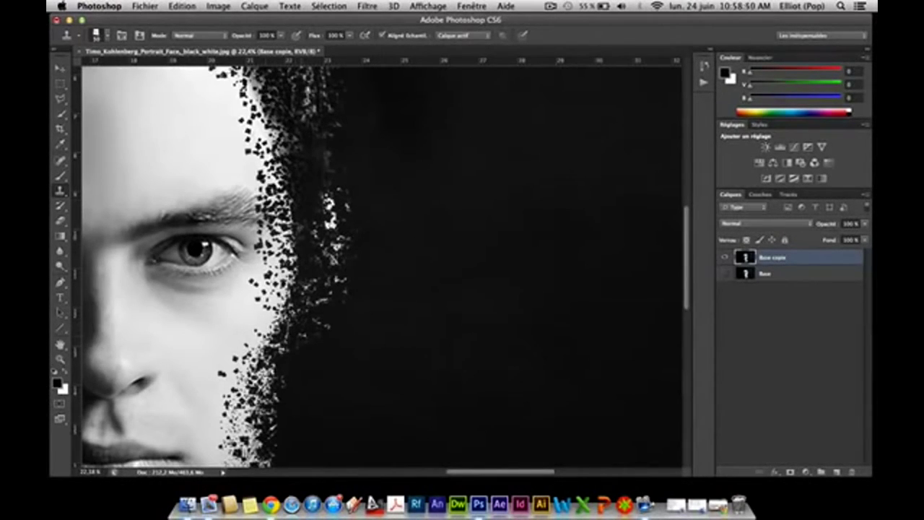
scroll(382, 267, down, 2)
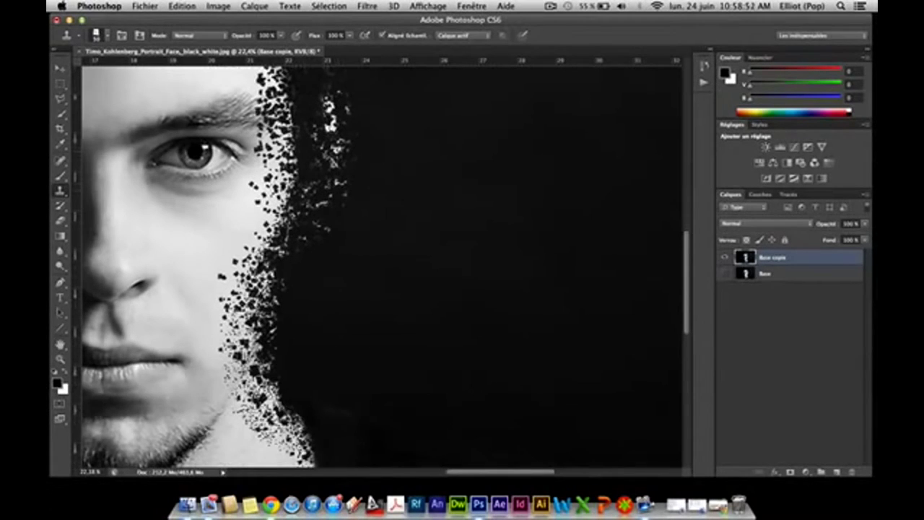
scroll(280, 303, up, 5)
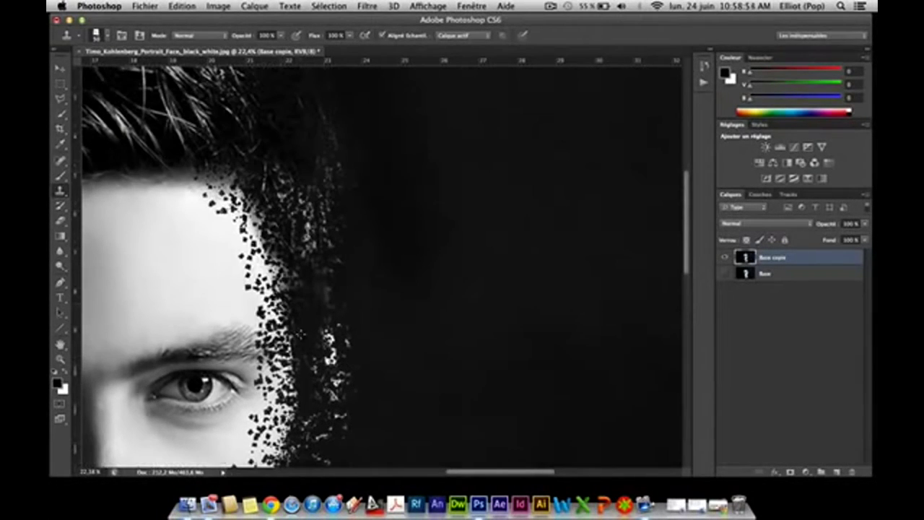
mouse_move(244, 259)
mouse_down()
mouse_move(215, 214)
mouse_move(195, 208)
mouse_up()
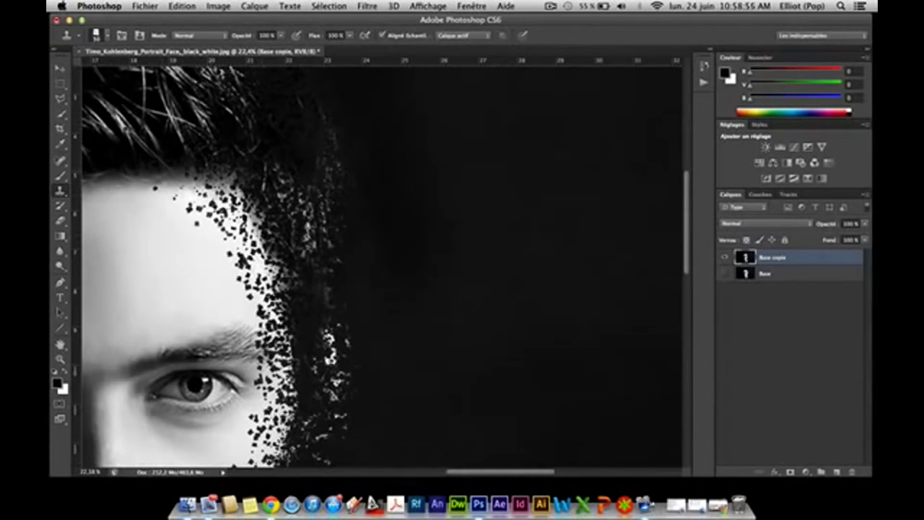
Step: Zoom out to the whole portrait, then zoom in on the hair fragments atop the head
key(z)
alt+click(281, 301)
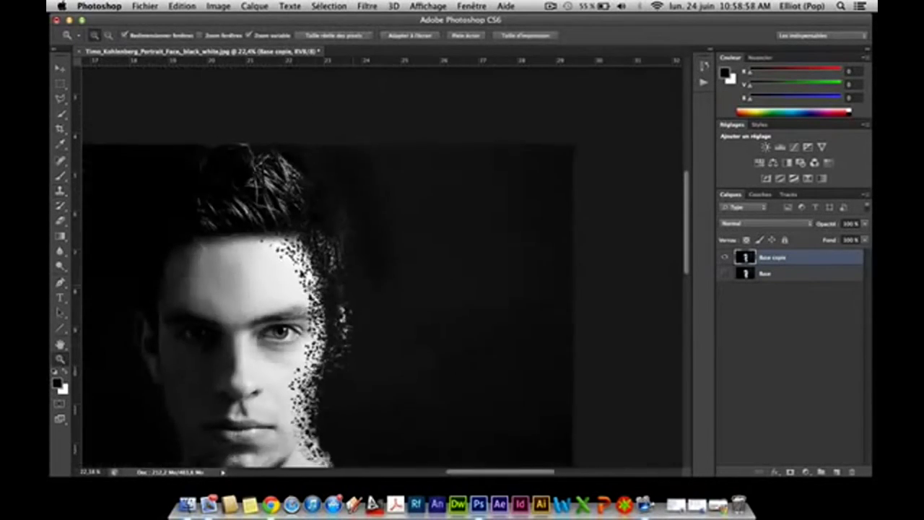
alt+click(281, 301)
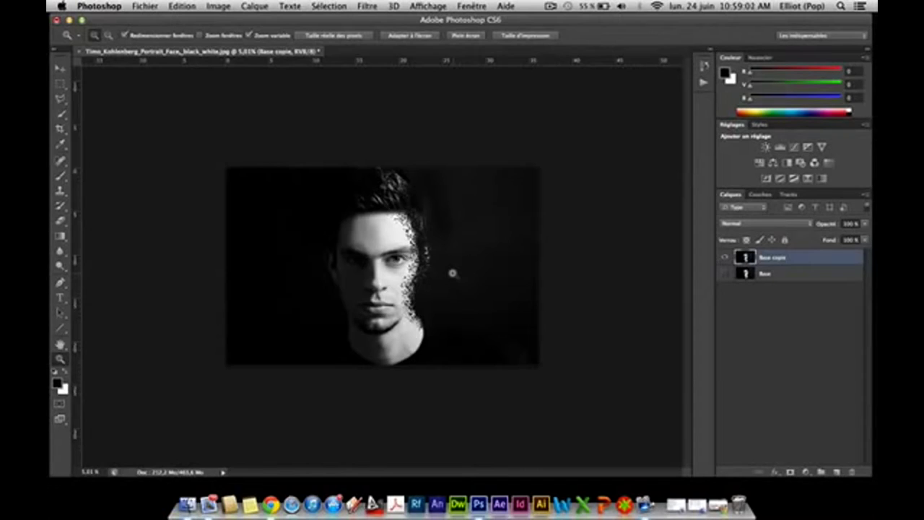
drag(453, 273, 527, 258)
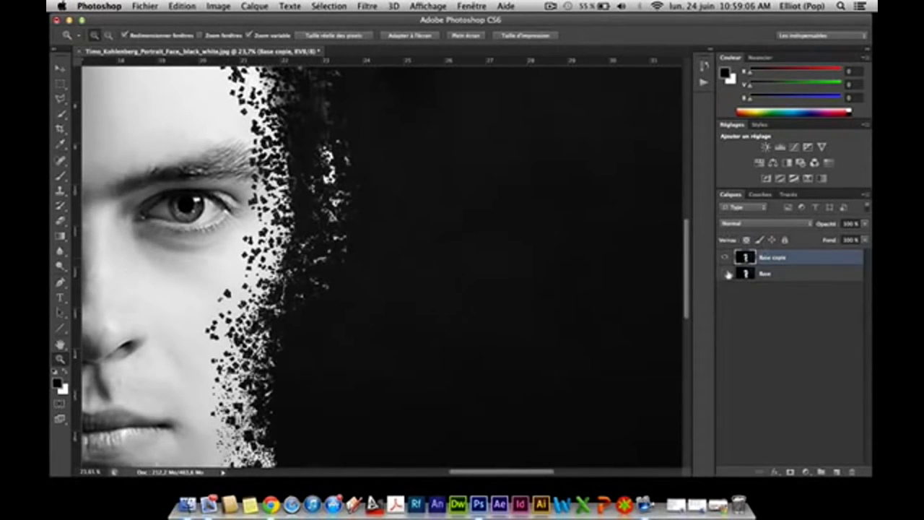
scroll(468, 233, up, 5)
scroll(468, 232, up, 2)
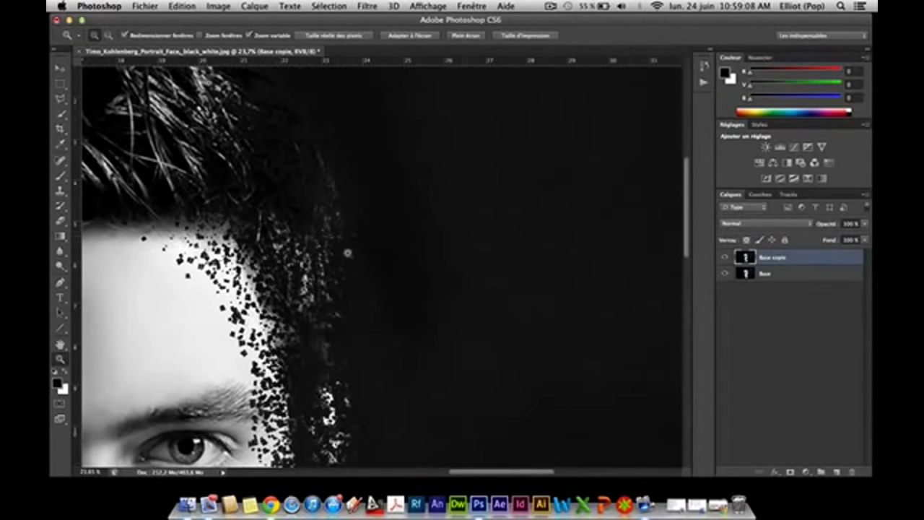
scroll(419, 338, up, 5)
click(443, 337)
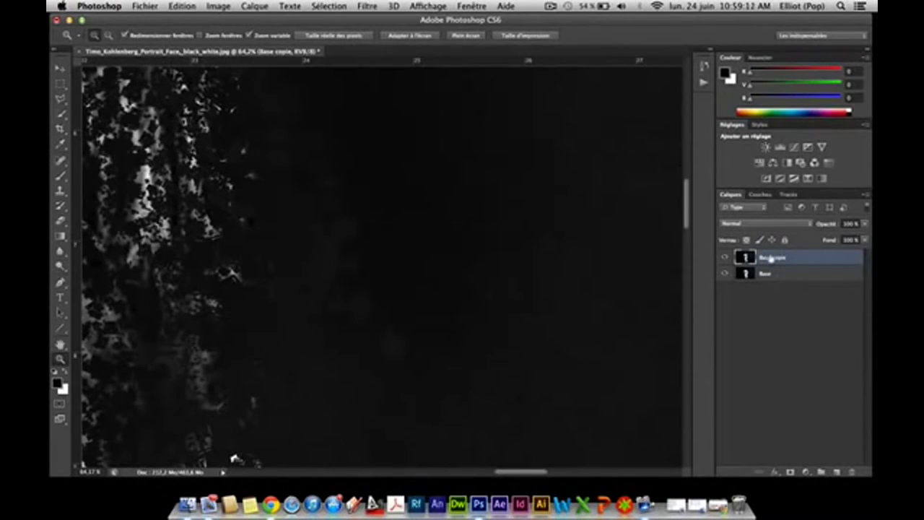
Step: Duplicate Base as Base copie 2, return to Base copie, and set the Eraser to 79 px
drag(785, 281, 837, 471)
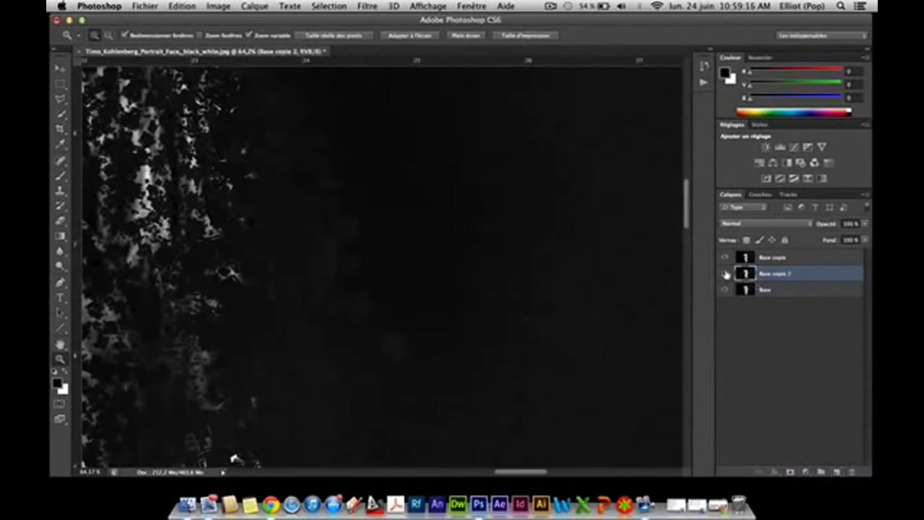
click(773, 260)
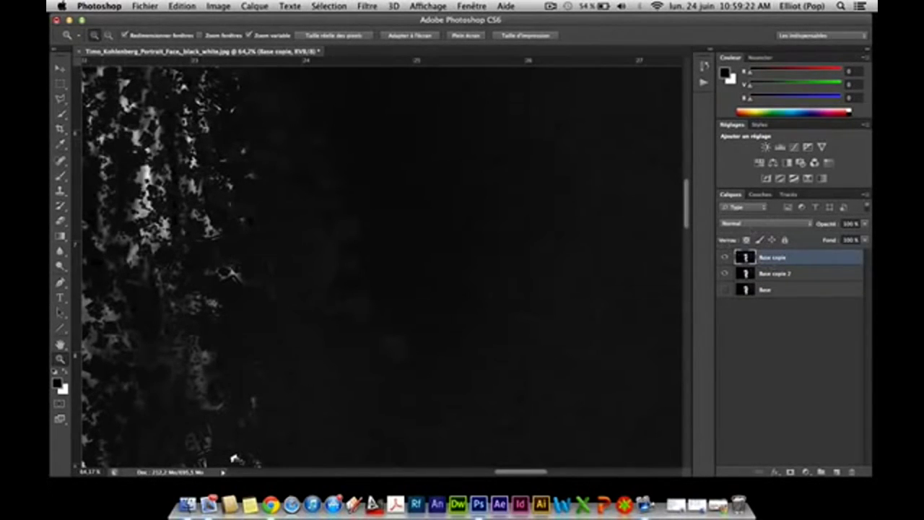
click(60, 220)
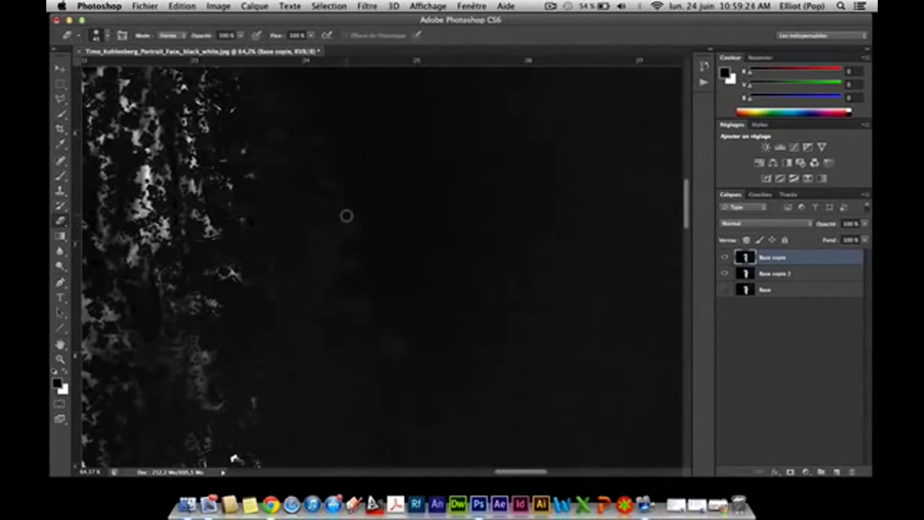
click(107, 34)
click(111, 70)
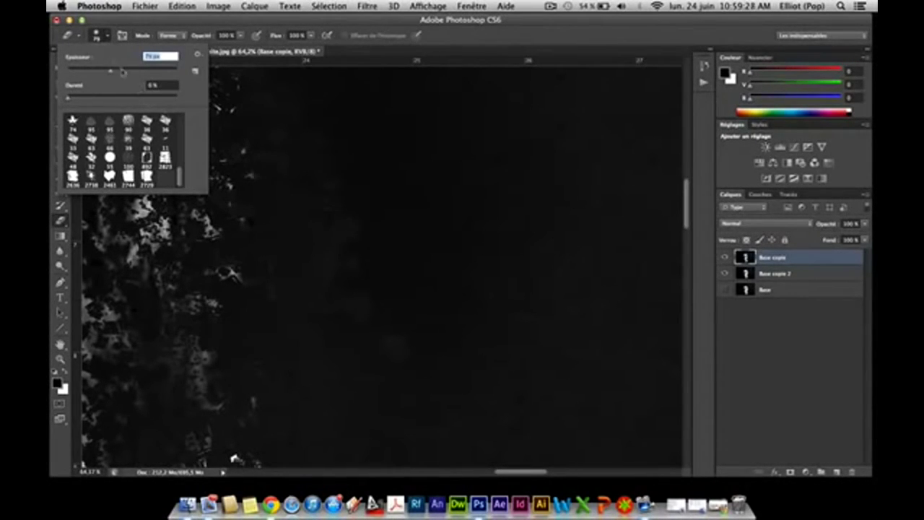
click(353, 224)
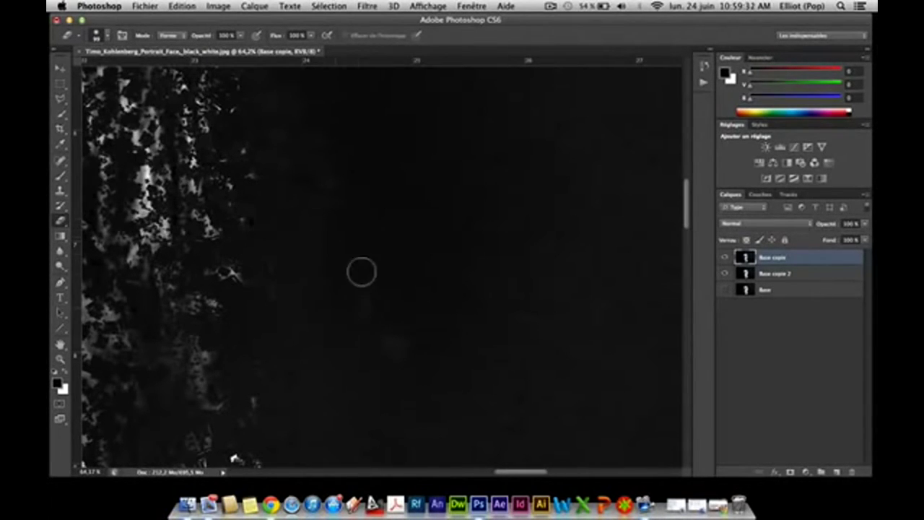
Step: Toggle Base copie 2 and Base copie visibility to compare the layers
click(727, 275)
click(726, 274)
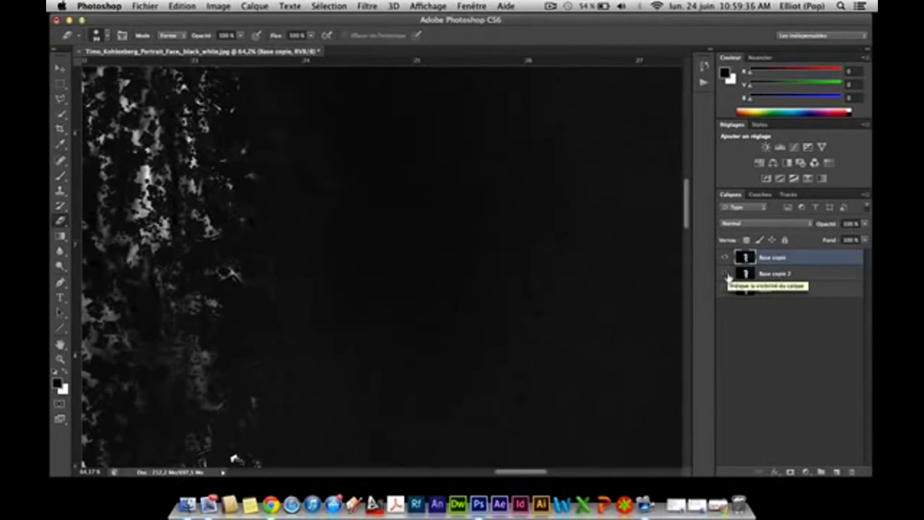
click(726, 274)
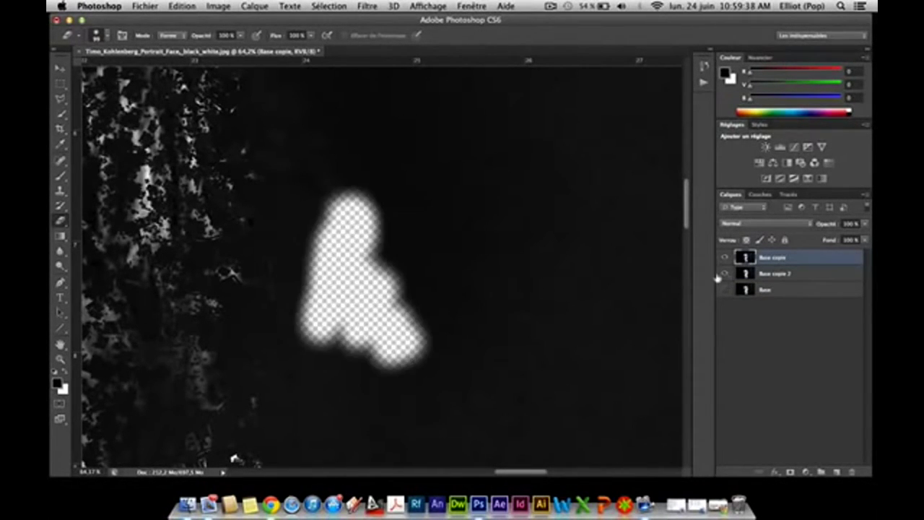
click(725, 274)
click(727, 275)
click(727, 274)
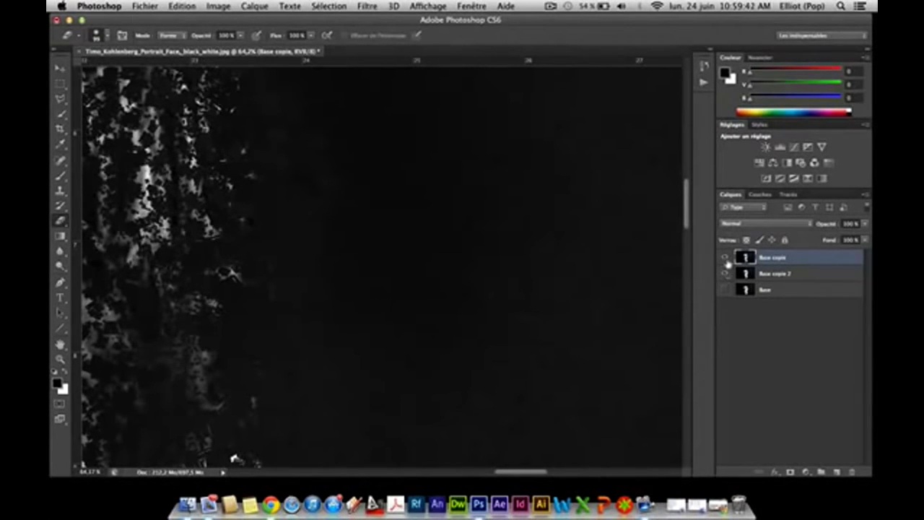
click(727, 258)
click(727, 258)
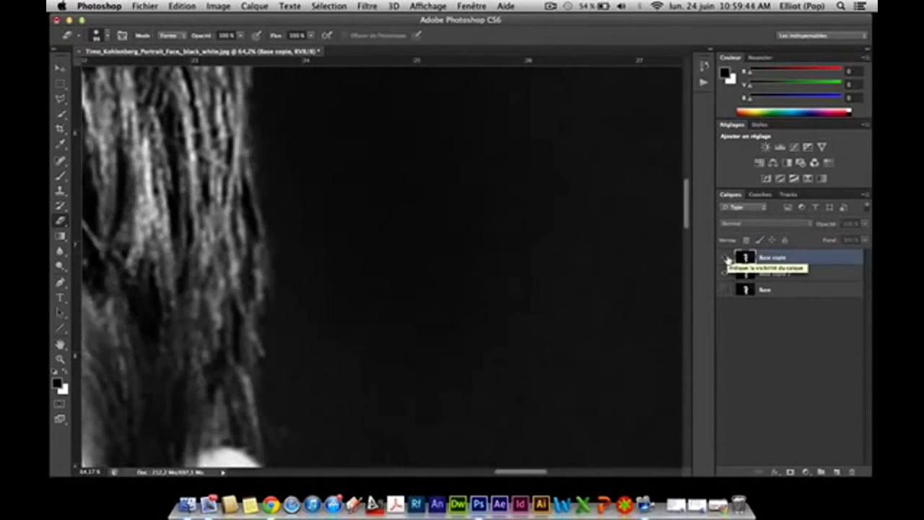
click(726, 258)
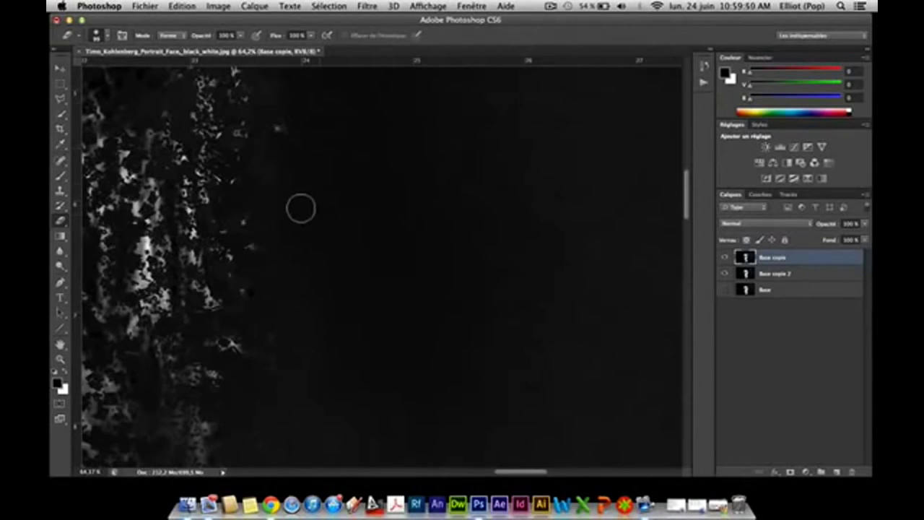
Step: Enlarge the Eraser to 182 px and move the view to the dark right side
click(107, 37)
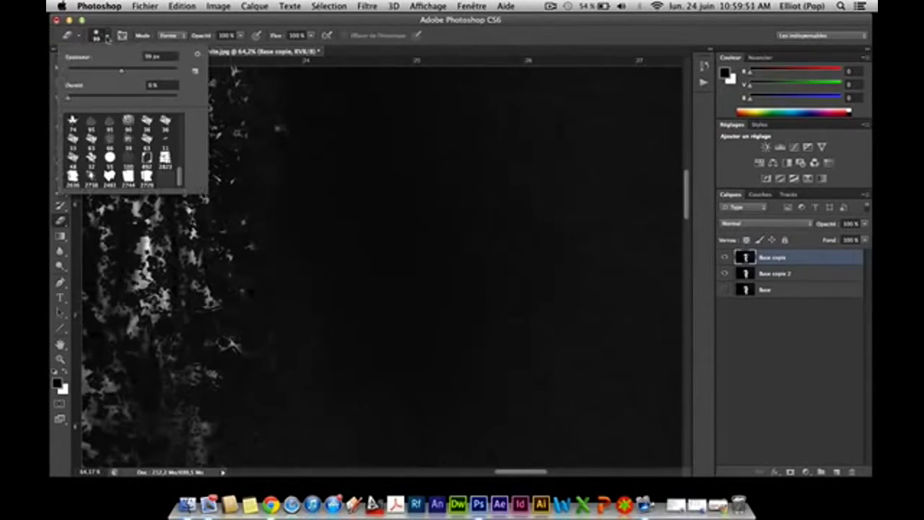
click(146, 68)
click(345, 249)
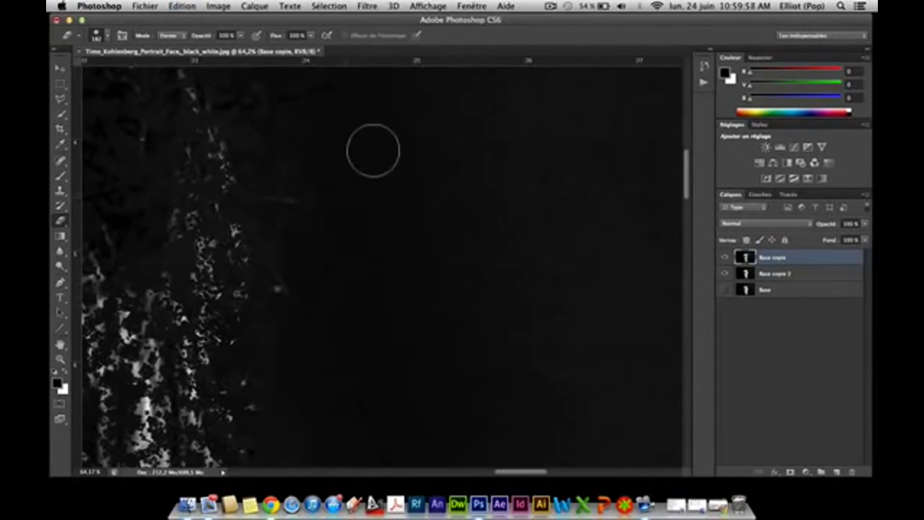
scroll(372, 150, up, 2)
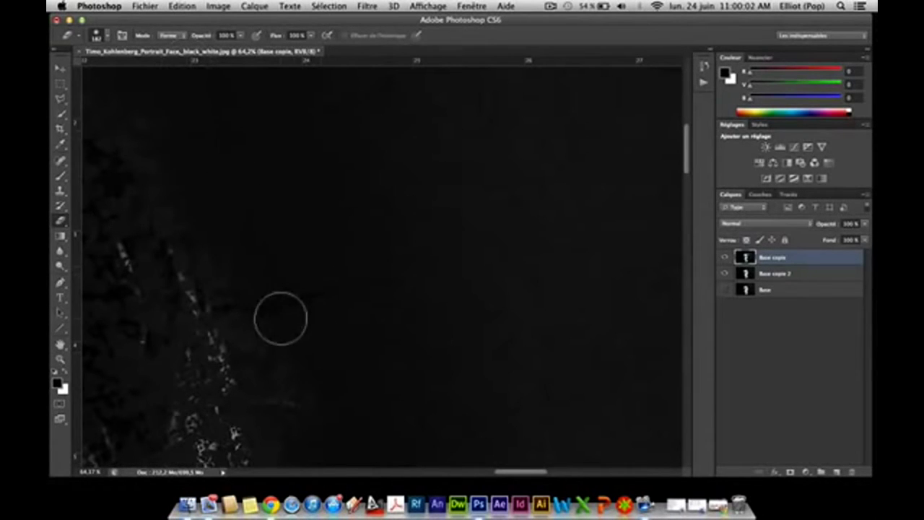
scroll(289, 258, up, 3)
scroll(289, 258, left, 4)
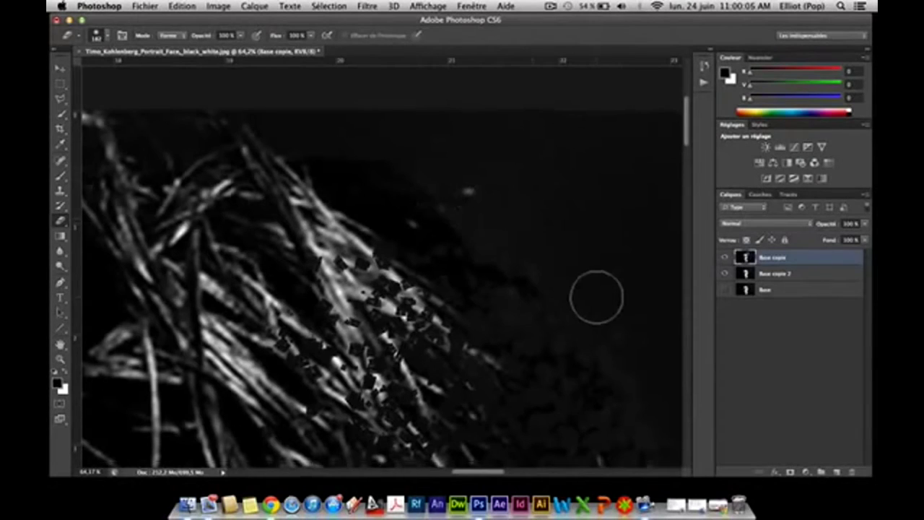
scroll(596, 297, down, 3)
scroll(596, 296, right, 3)
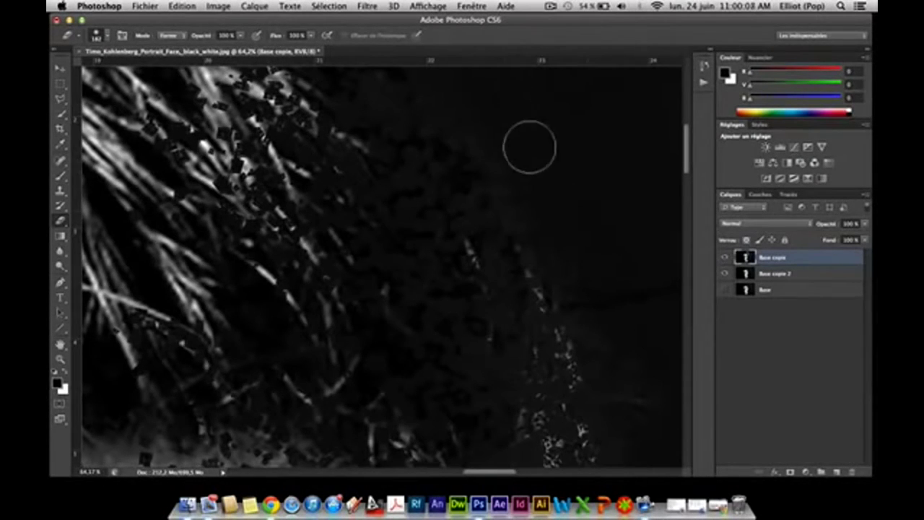
scroll(477, 134, down, 3)
scroll(476, 135, right, 4)
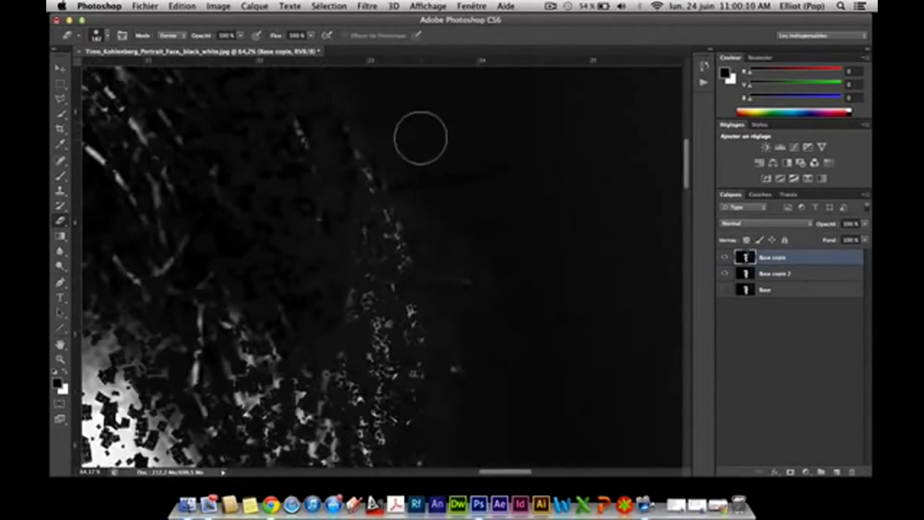
scroll(501, 265, down, 3)
scroll(502, 265, right, 2)
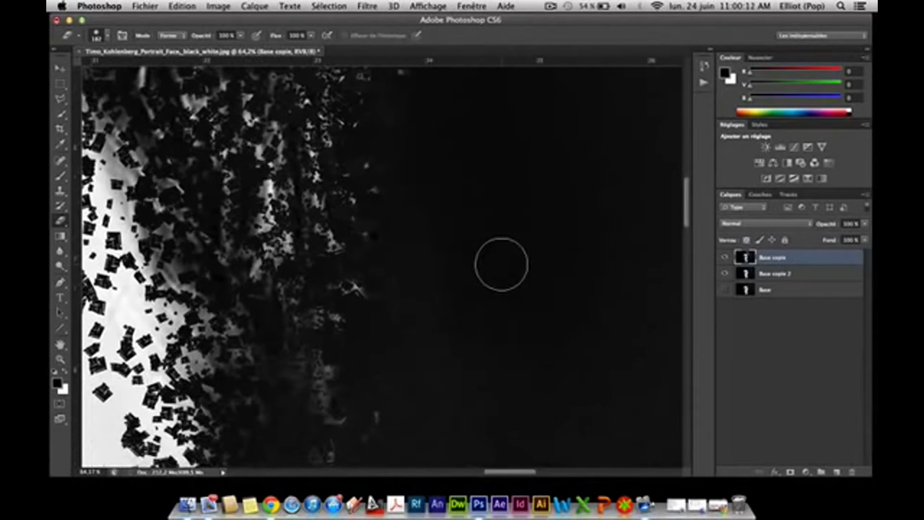
scroll(511, 338, down, 3)
scroll(511, 338, right, 1)
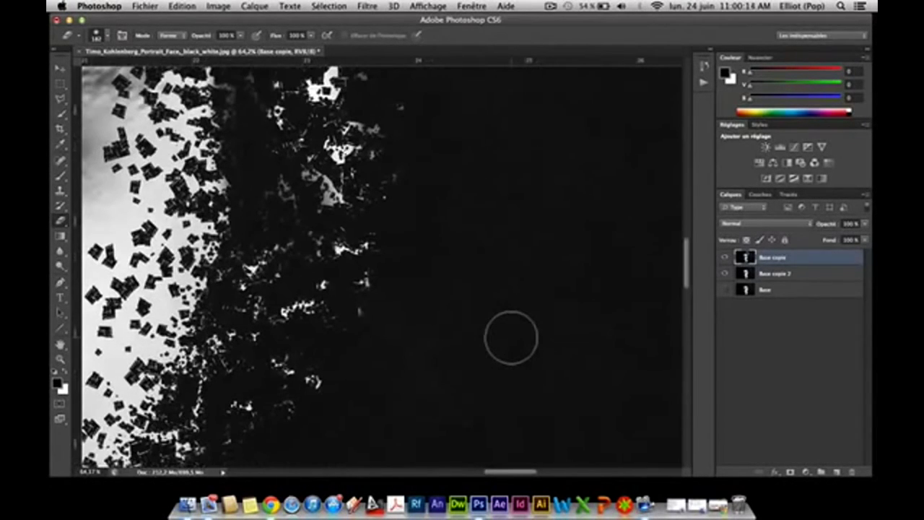
Step: Try two erase strokes across the dark area and undo them all
drag(386, 323, 370, 269)
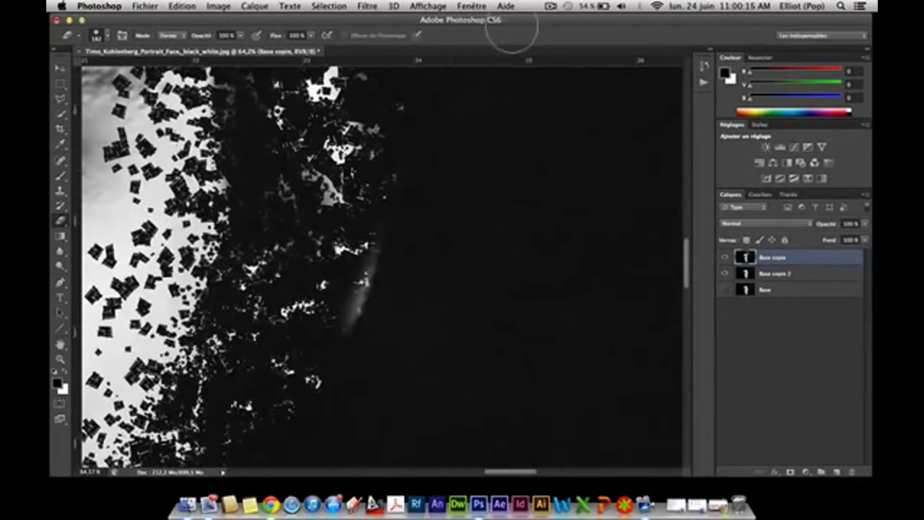
key(ctrl+z)
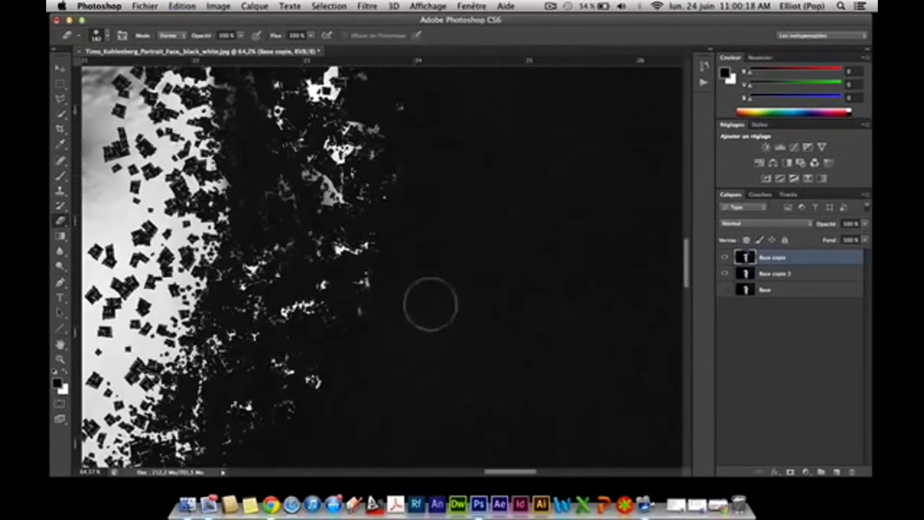
scroll(428, 345, down, 5)
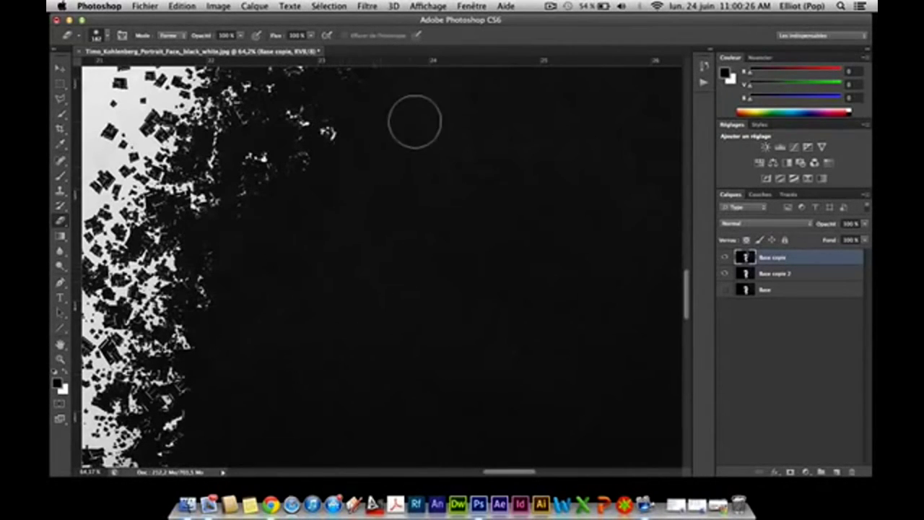
drag(359, 173, 282, 270)
key(ctrl+z)
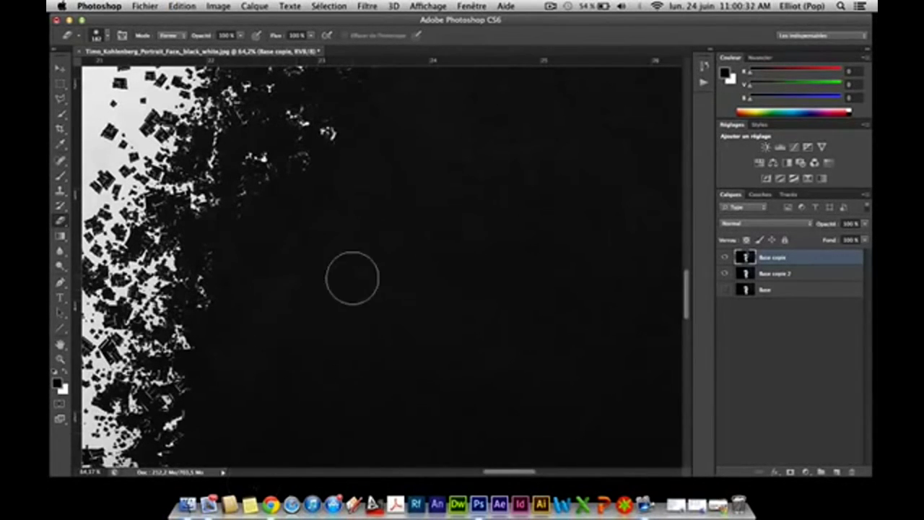
key(ctrl+alt+z)
key(ctrl+alt+z)
key(ctrl+alt+z)
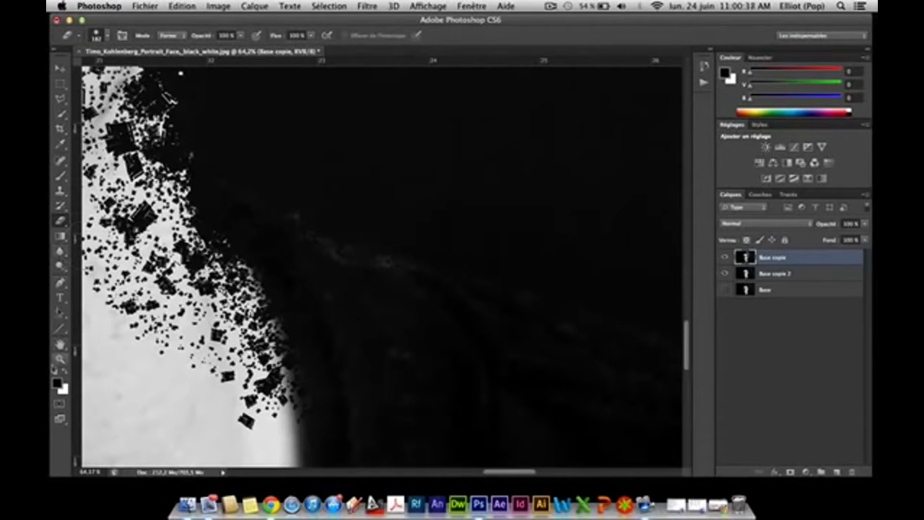
Step: Select Base copie 2 together with Base copie and merge them with Cmd+E
click(61, 359)
alt+click(173, 307)
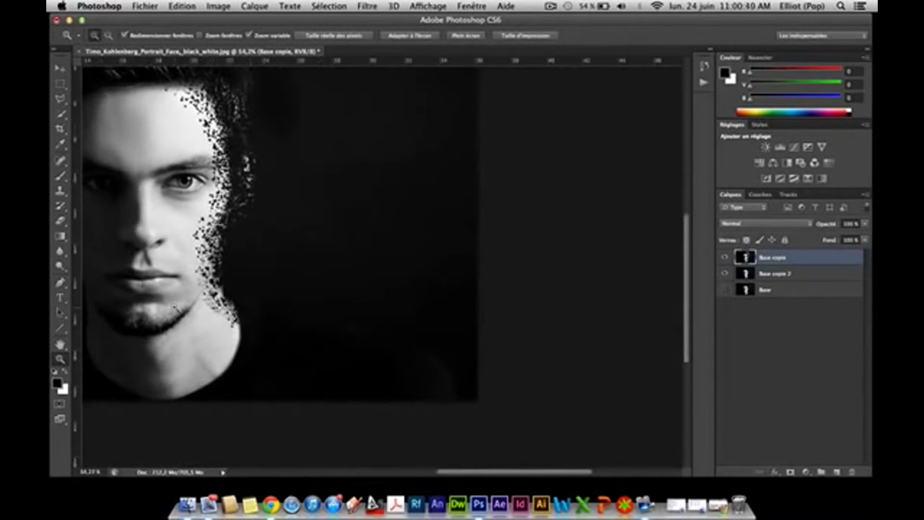
click(174, 307)
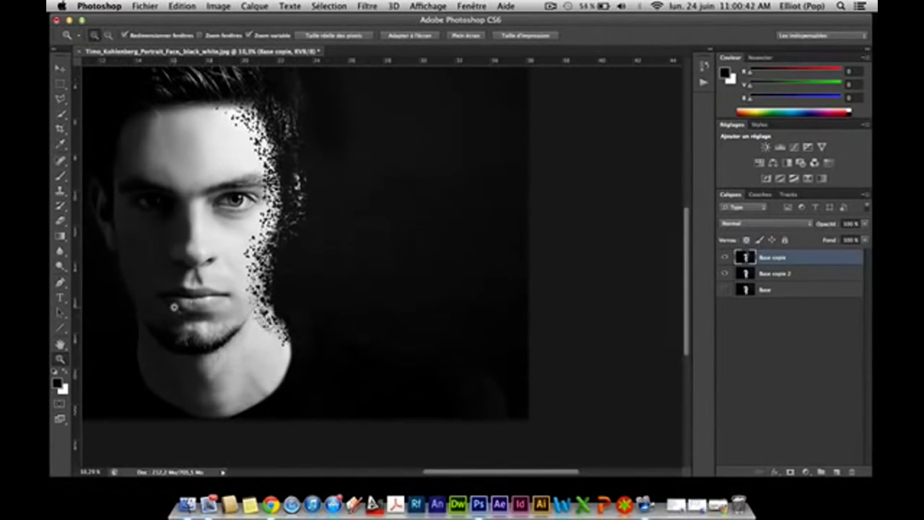
scroll(173, 307, up, 2)
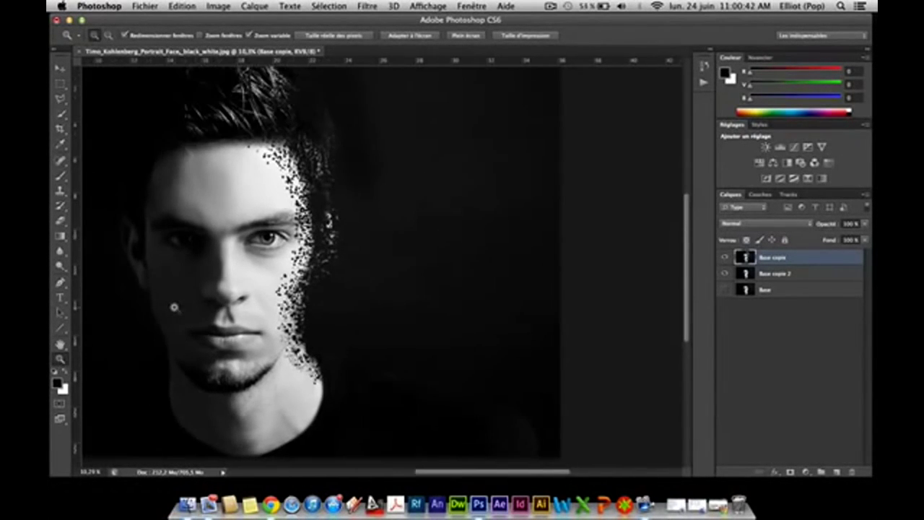
shift+click(780, 275)
key(ctrl+g)
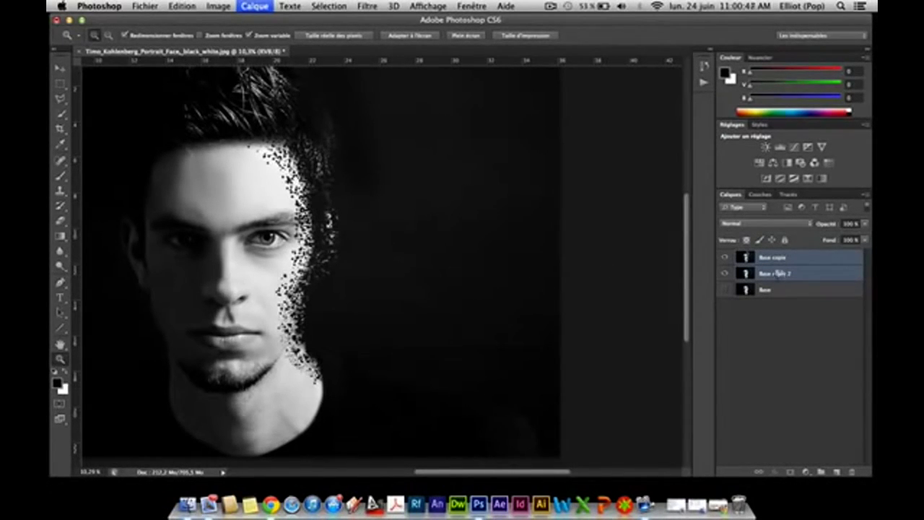
key(ctrl+e)
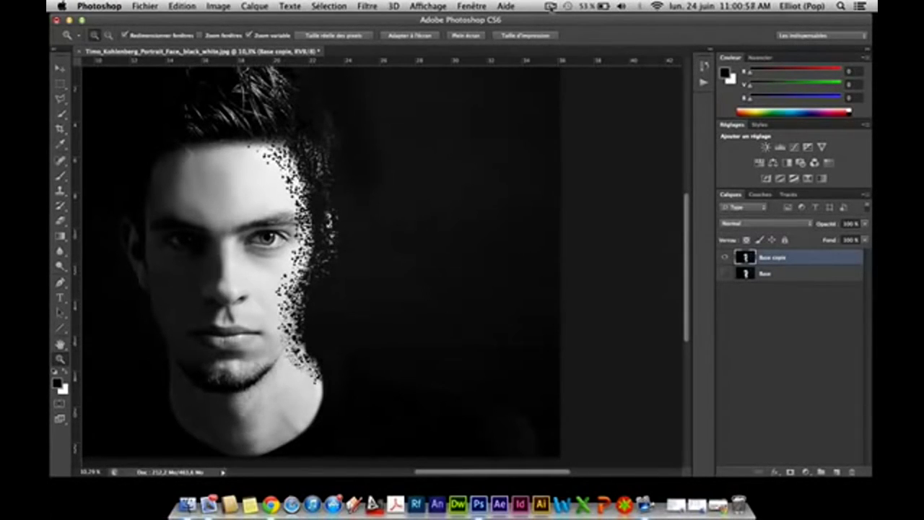
Step: Zoom in on the scattered squares at the forehead, then back out to the hair
drag(328, 268, 380, 279)
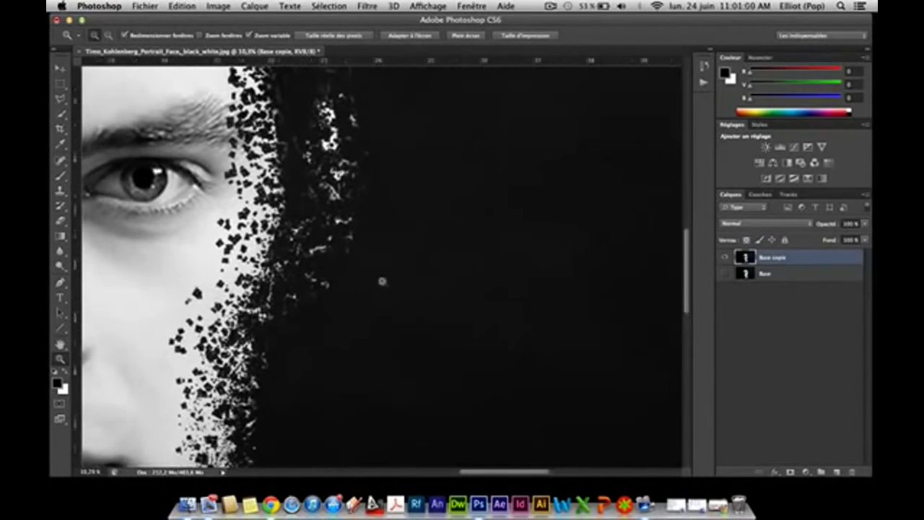
click(550, 6)
click(453, 230)
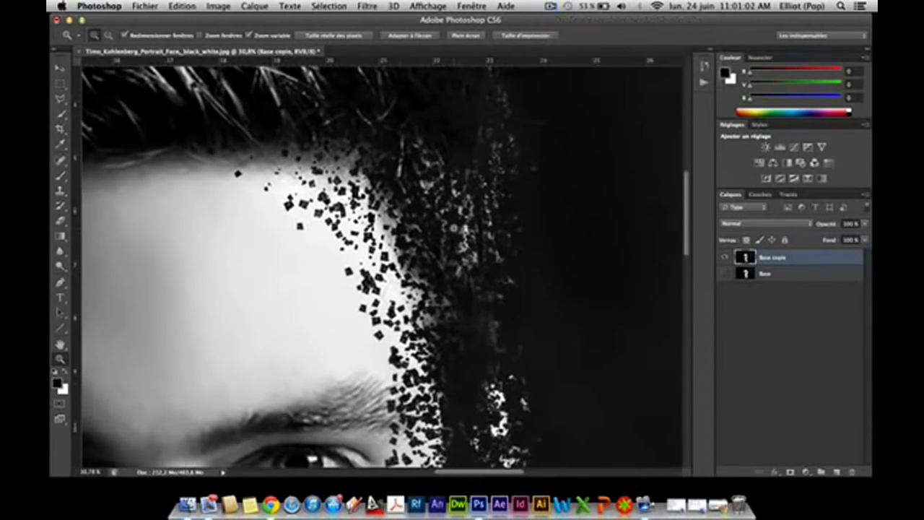
drag(439, 221, 520, 224)
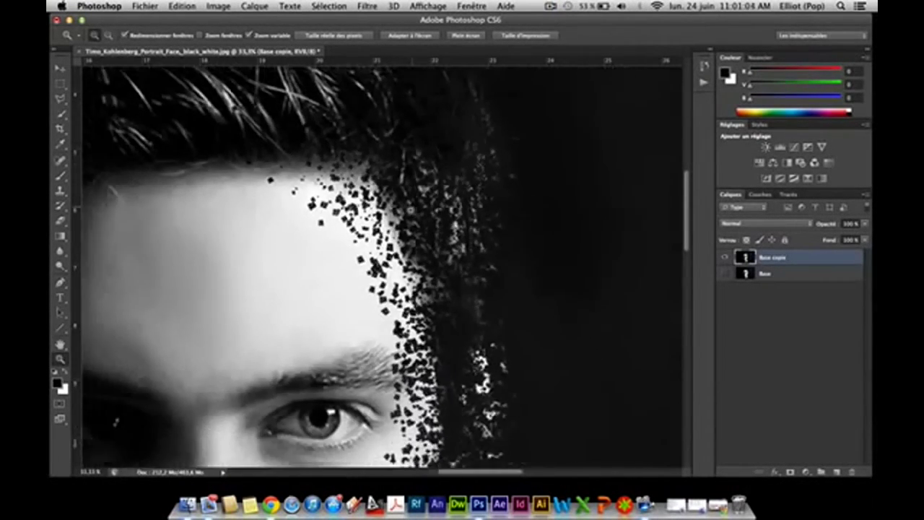
drag(462, 217, 409, 210)
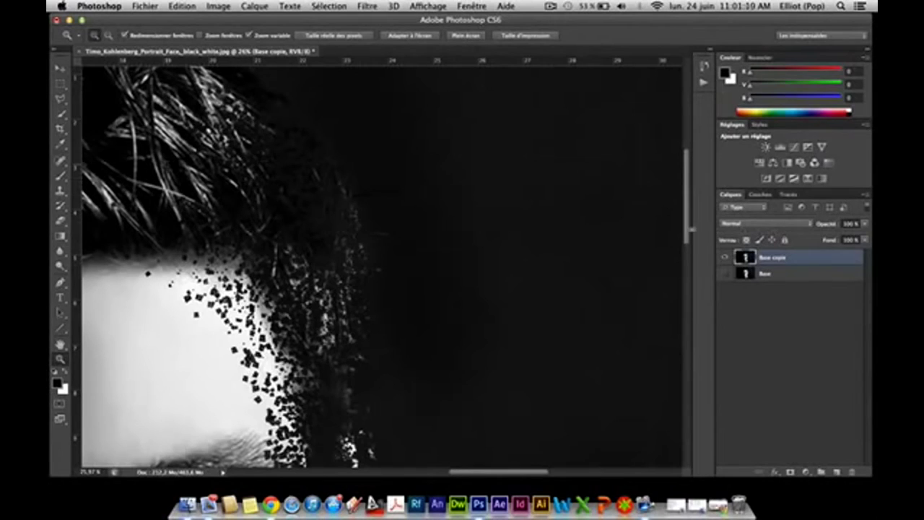
Step: Add a new empty layer above Base copie and name it Eclats
click(838, 471)
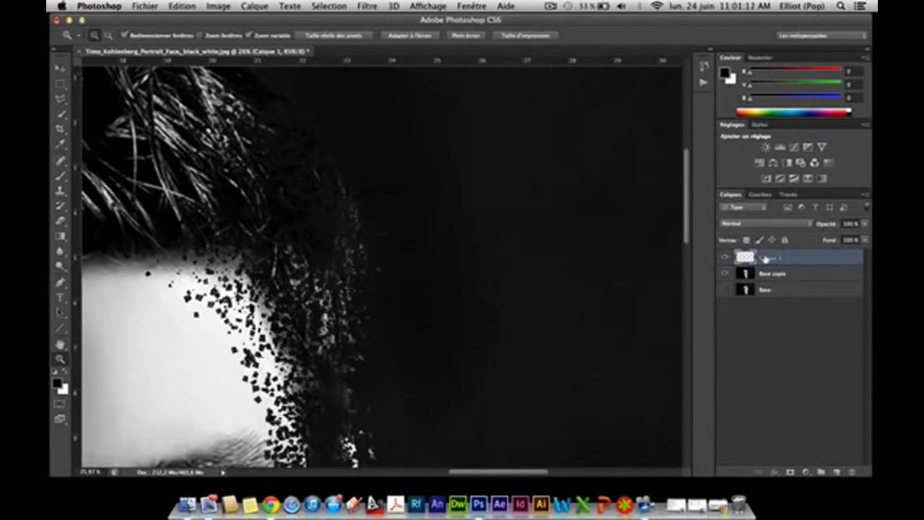
double_click(765, 259)
text(Noir)
key(Return)
double_click(769, 258)
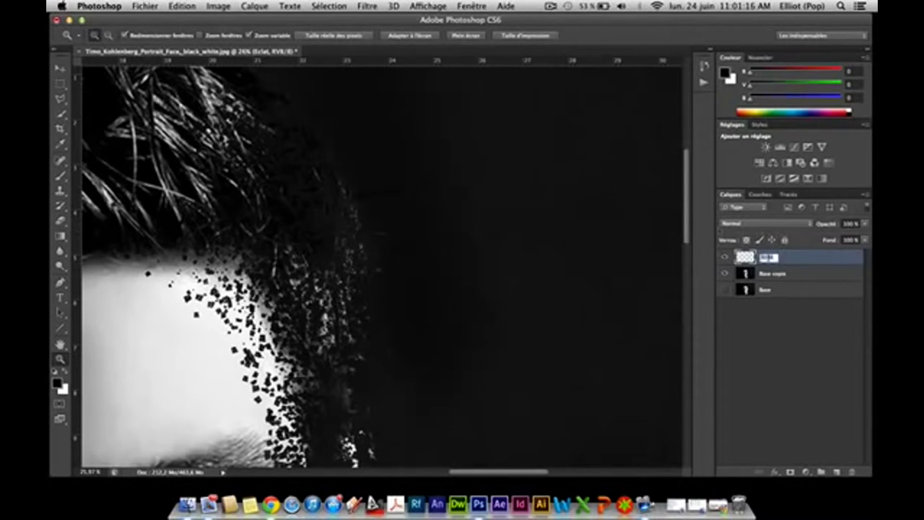
text(Eclats)
key(Return)
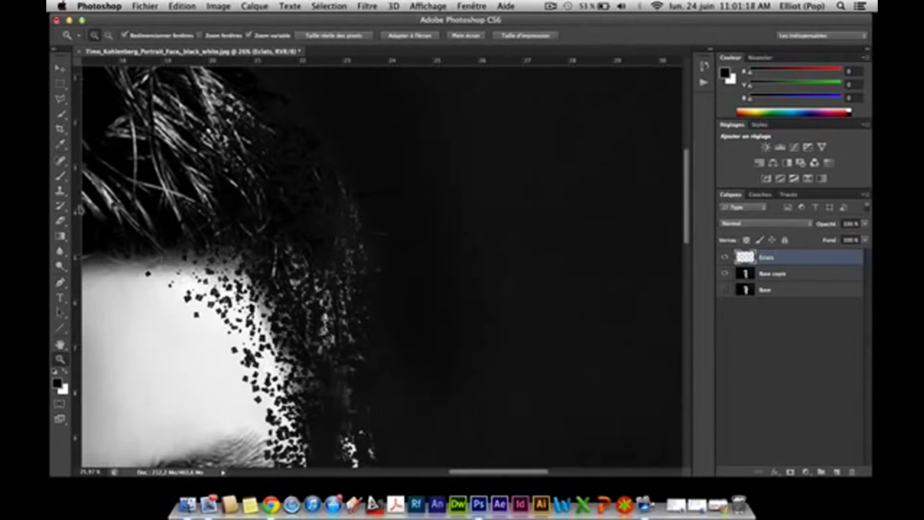
Step: Hide Base copie, make Base active, and zoom in on the forehead and hair
click(61, 191)
click(725, 273)
click(780, 292)
scroll(489, 244, down, 3)
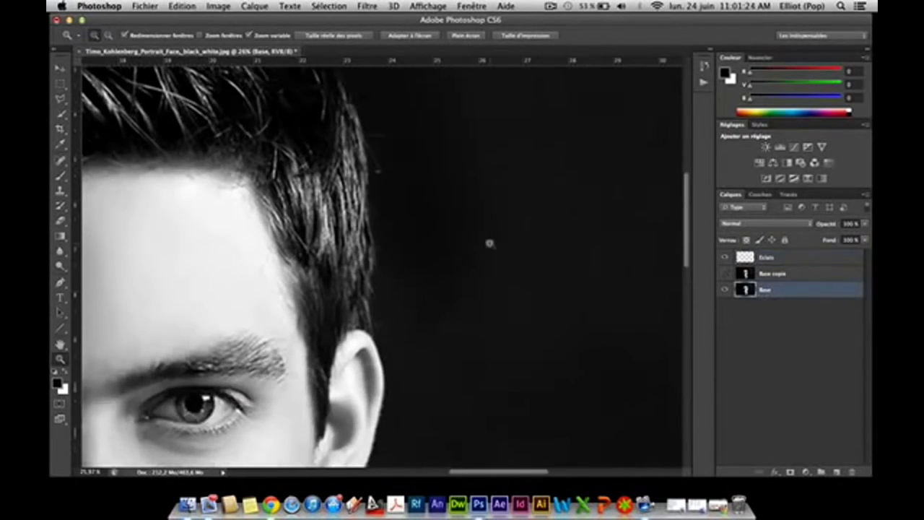
scroll(455, 244, left, 3)
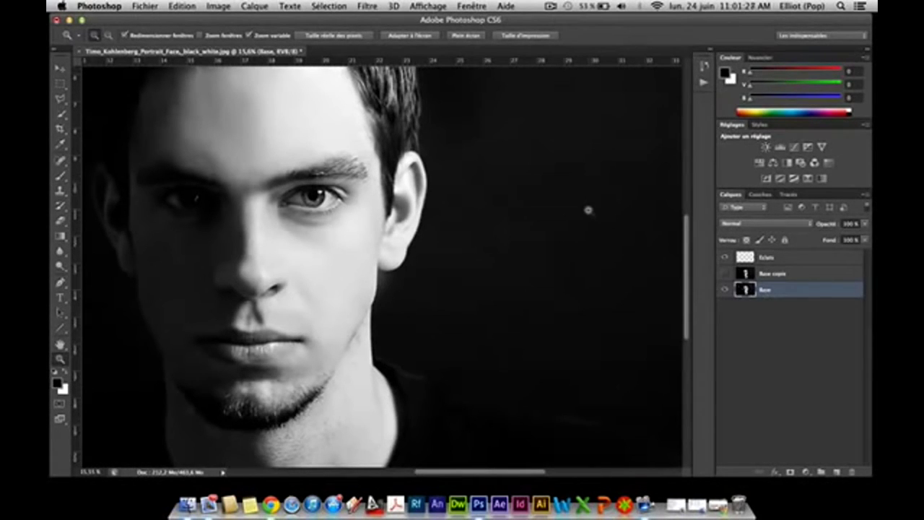
click(309, 160)
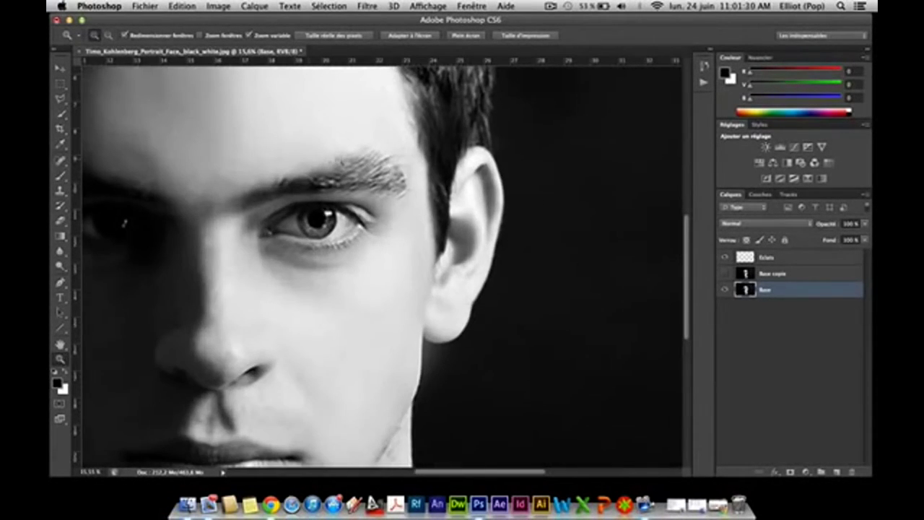
click(124, 223)
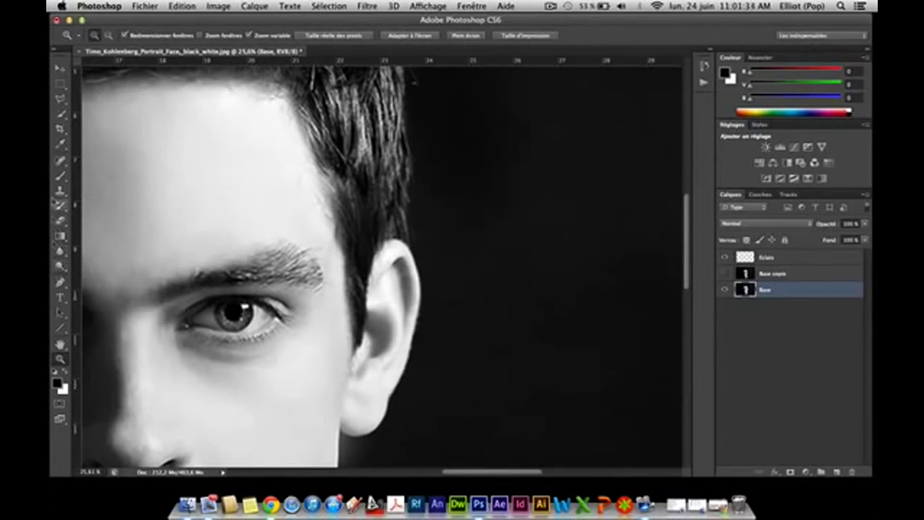
click(60, 191)
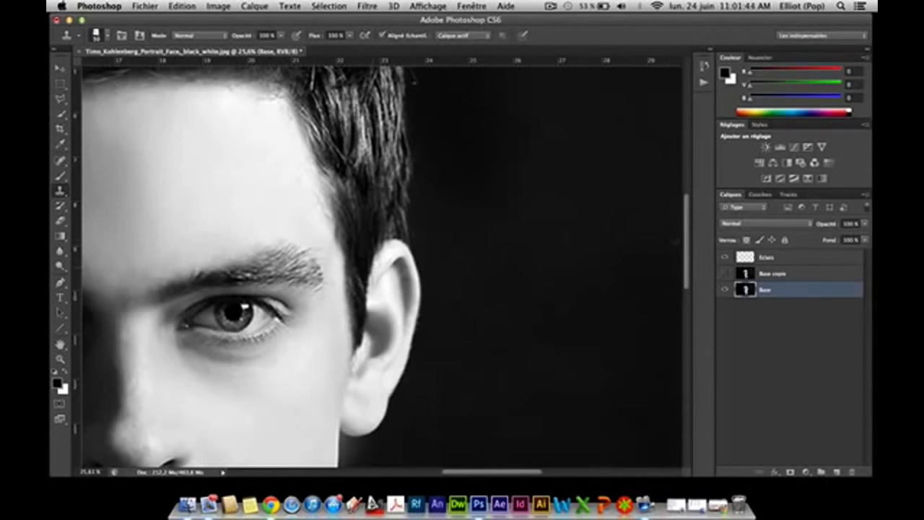
Step: On Eclats, clone fragments right of the ear and down over the neck and shoulder
click(770, 260)
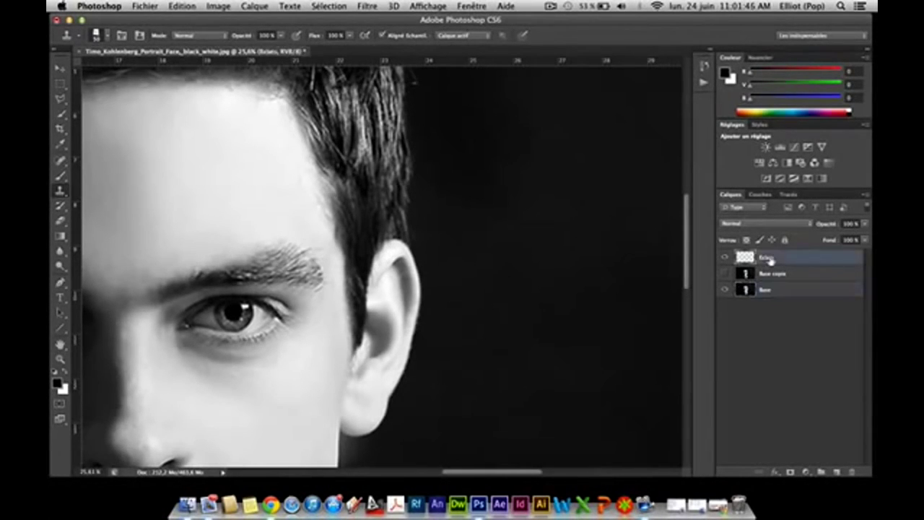
mouse_move(570, 195)
mouse_down()
mouse_move(582, 138)
mouse_move(489, 85)
mouse_up()
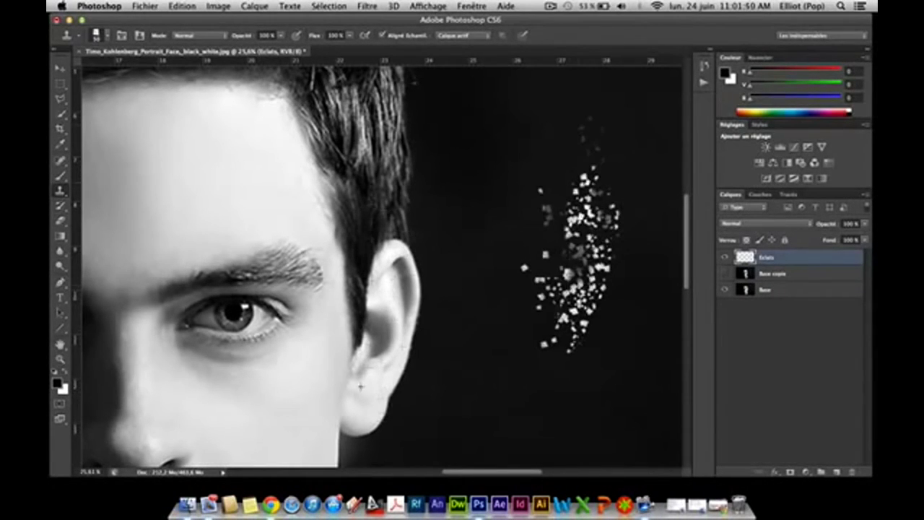
scroll(528, 228, up, 3)
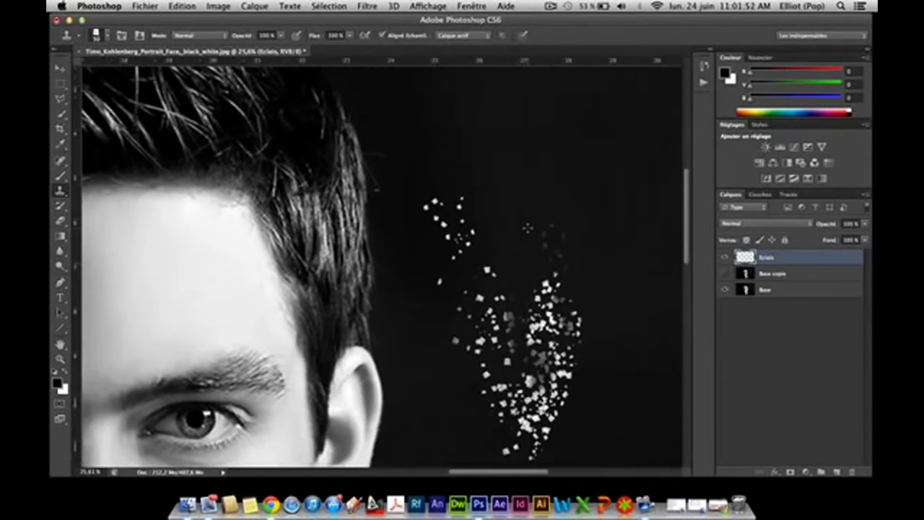
mouse_move(503, 306)
mouse_down()
mouse_move(503, 168)
mouse_move(480, 328)
mouse_up()
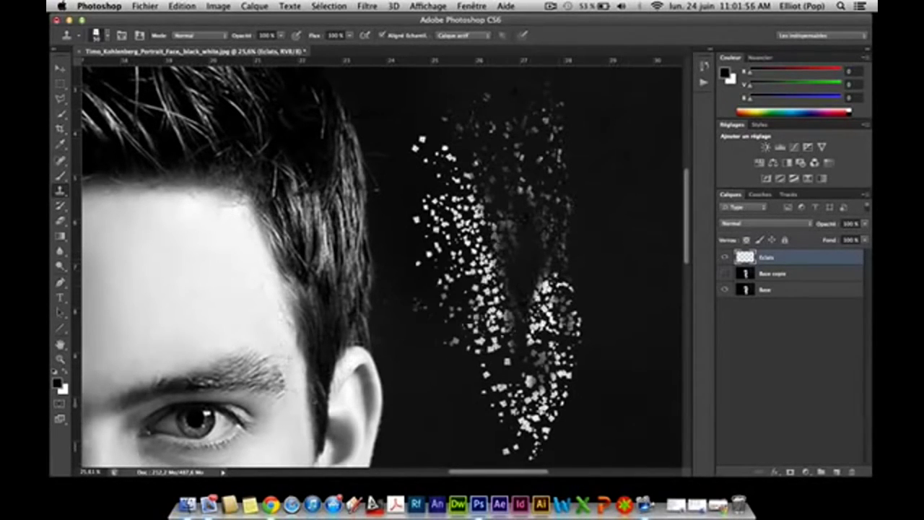
scroll(257, 414, down, 4)
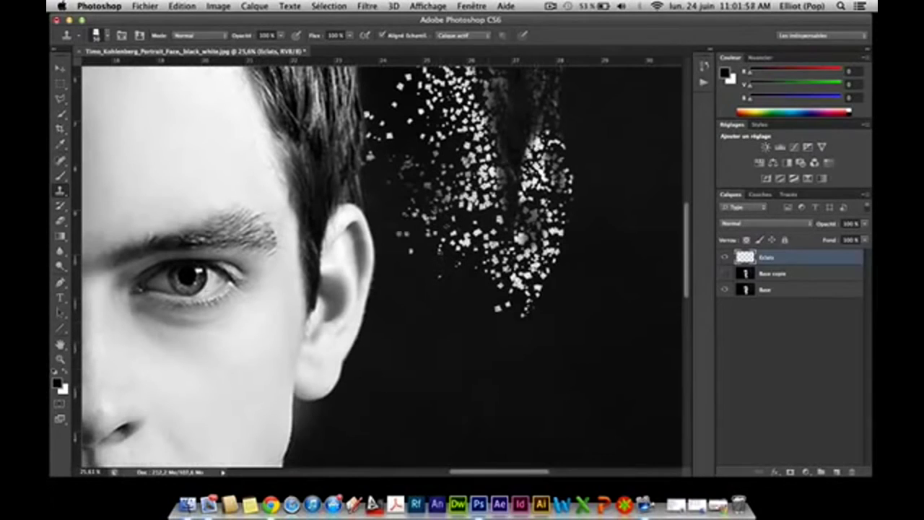
scroll(433, 330, down, 3)
scroll(433, 330, down, 2)
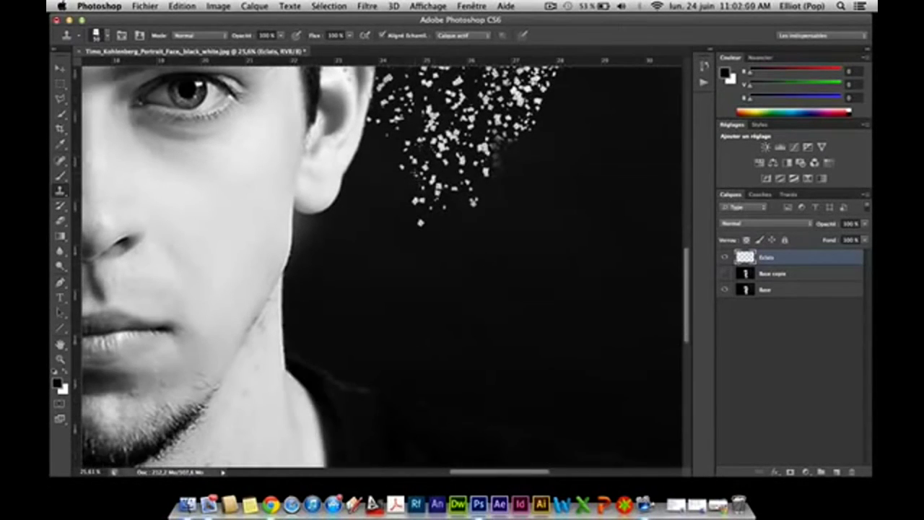
drag(433, 237, 441, 289)
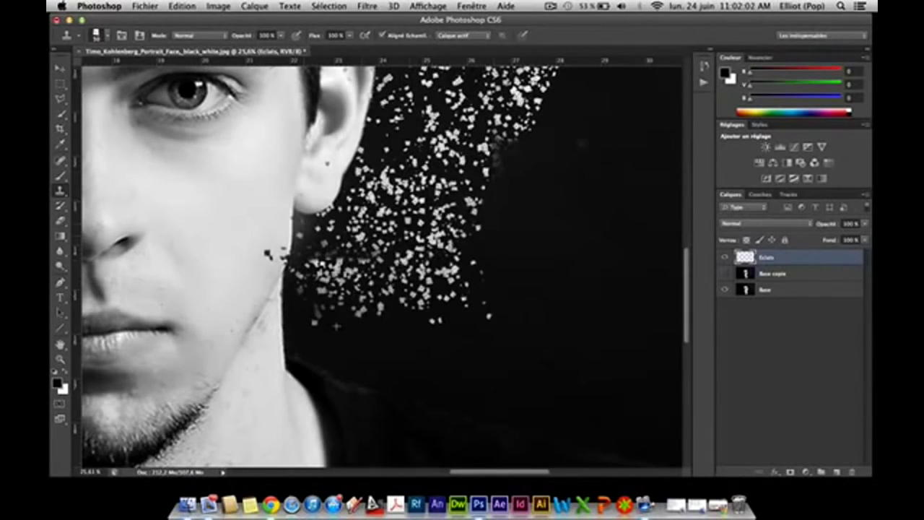
drag(357, 296, 410, 439)
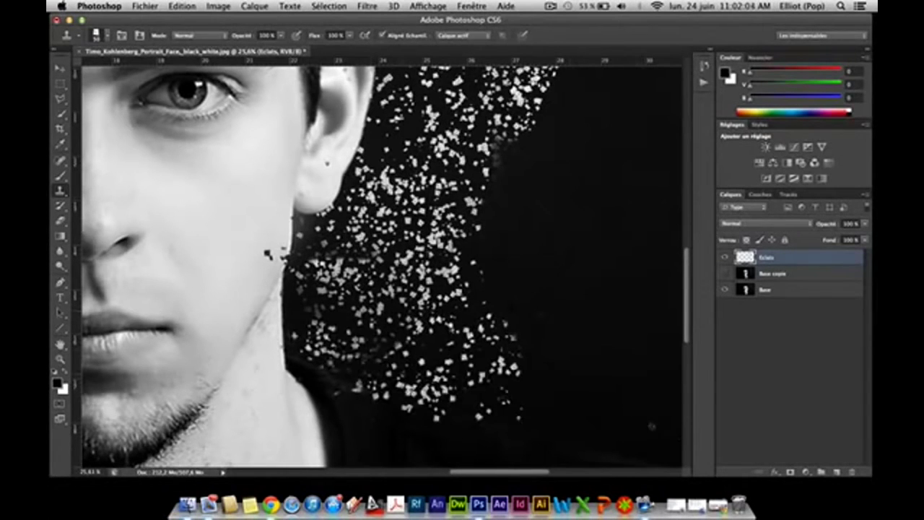
drag(473, 217, 444, 187)
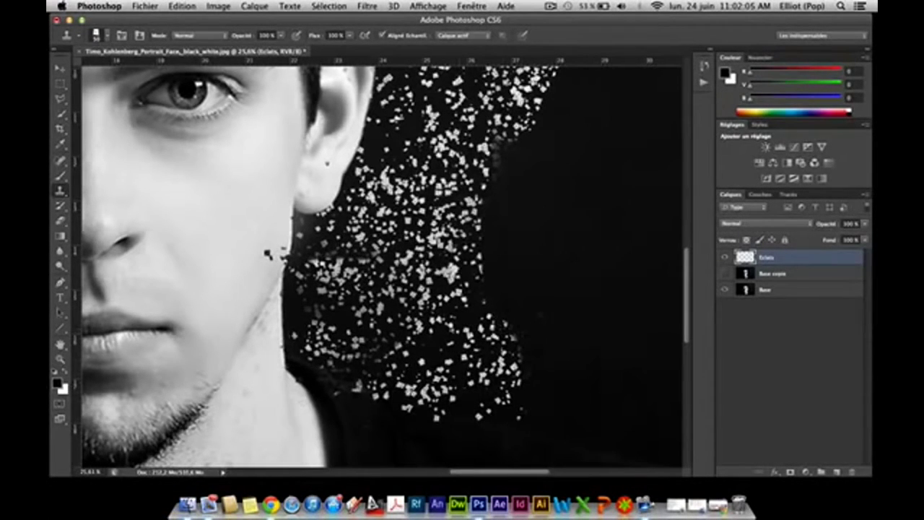
Step: Scatter more fragments along the hair and ear, cloning bright streaks over dark hair
scroll(289, 217, up, 5)
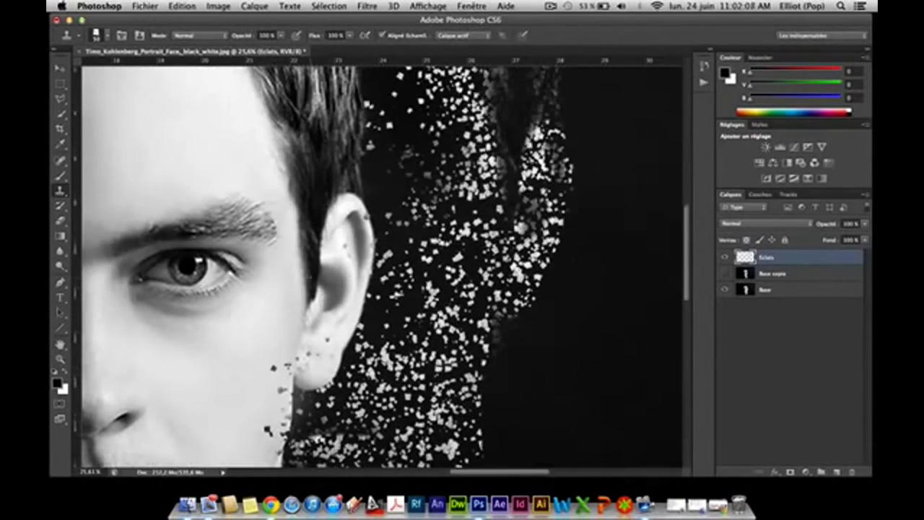
drag(318, 263, 383, 79)
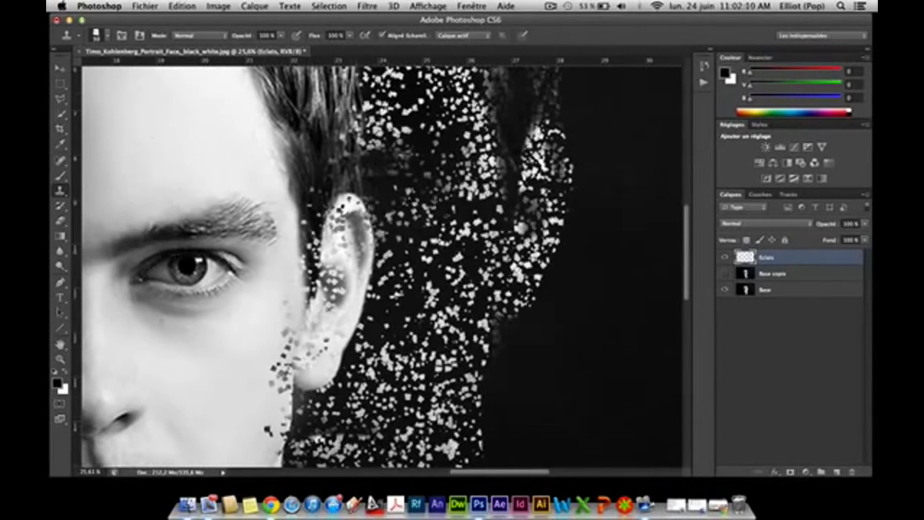
scroll(382, 216, up, 6)
mouse_move(361, 397)
mouse_down()
mouse_move(419, 347)
mouse_move(397, 267)
mouse_move(304, 289)
mouse_move(383, 278)
mouse_up()
scroll(466, 191, down, 5)
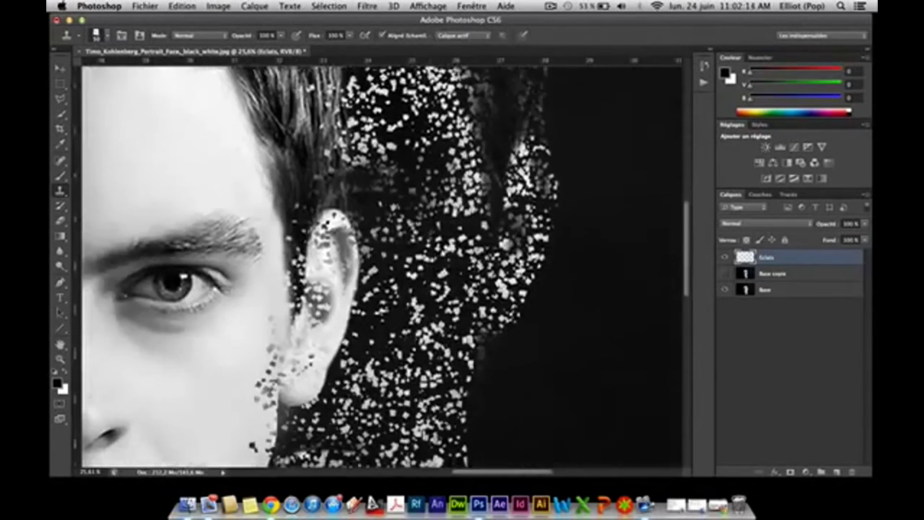
scroll(466, 191, down, 5)
scroll(466, 191, up, 4)
scroll(466, 191, right, 4)
scroll(467, 191, right, 3)
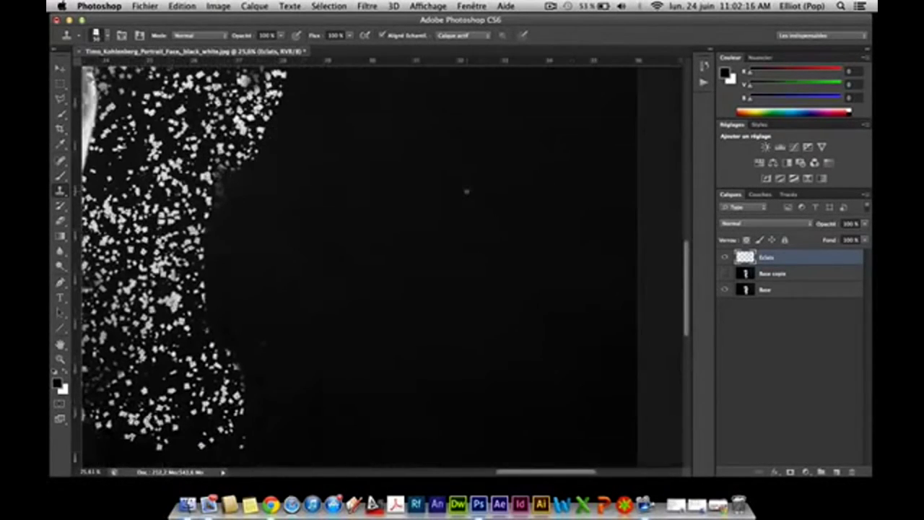
scroll(453, 166, down, 1)
scroll(452, 166, left, 5)
scroll(452, 166, left, 5)
scroll(452, 166, up, 3)
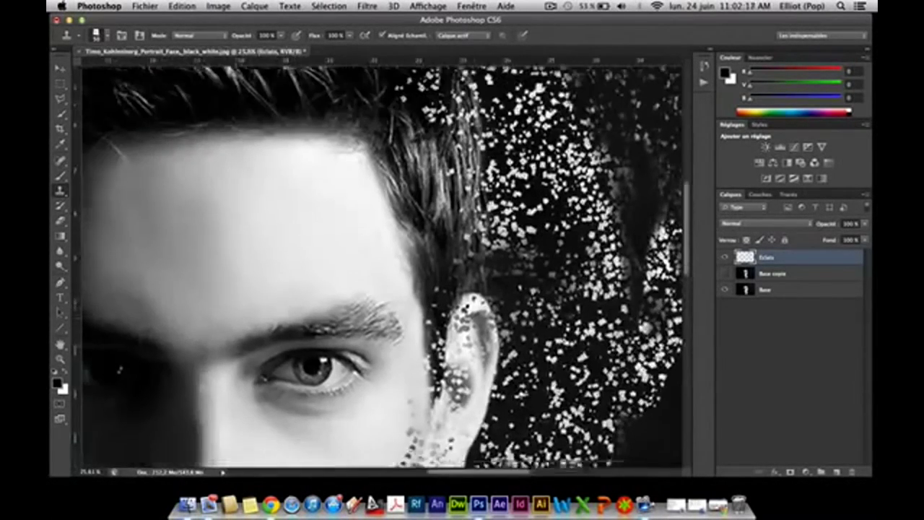
scroll(452, 166, right, 3)
drag(311, 213, 288, 98)
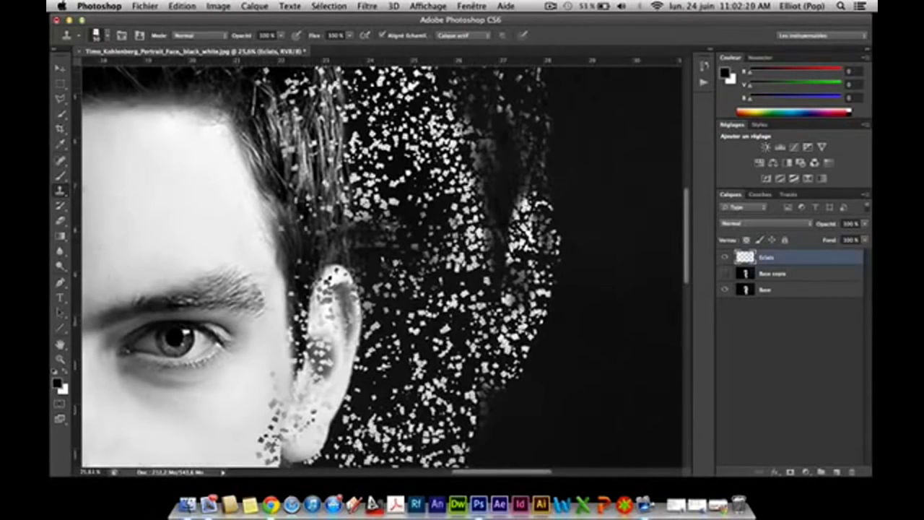
scroll(383, 267, up, 3)
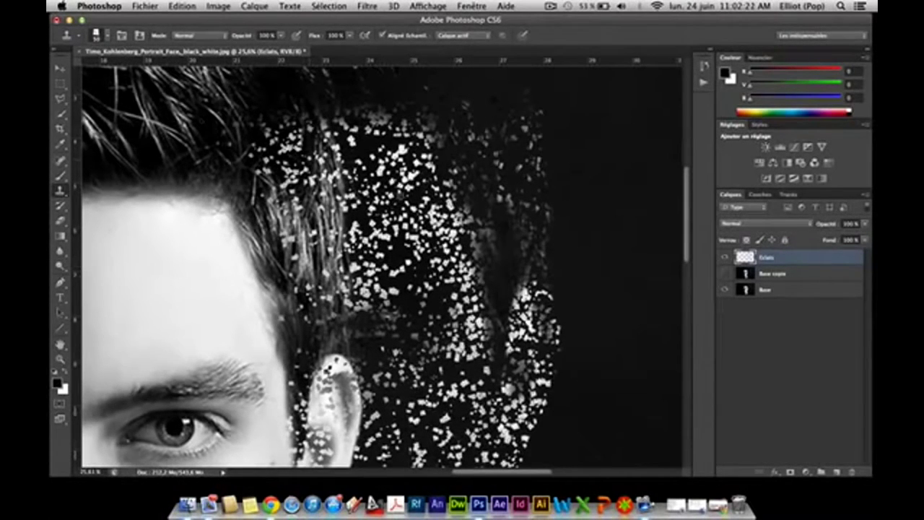
Step: Set the Brush Tip Shape spacing to 55% and zoom out to the whole portrait
click(123, 34)
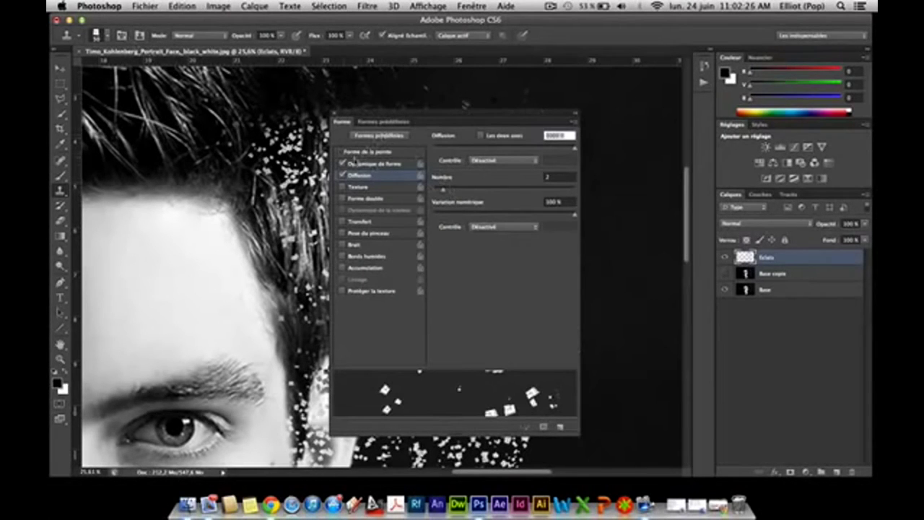
click(369, 152)
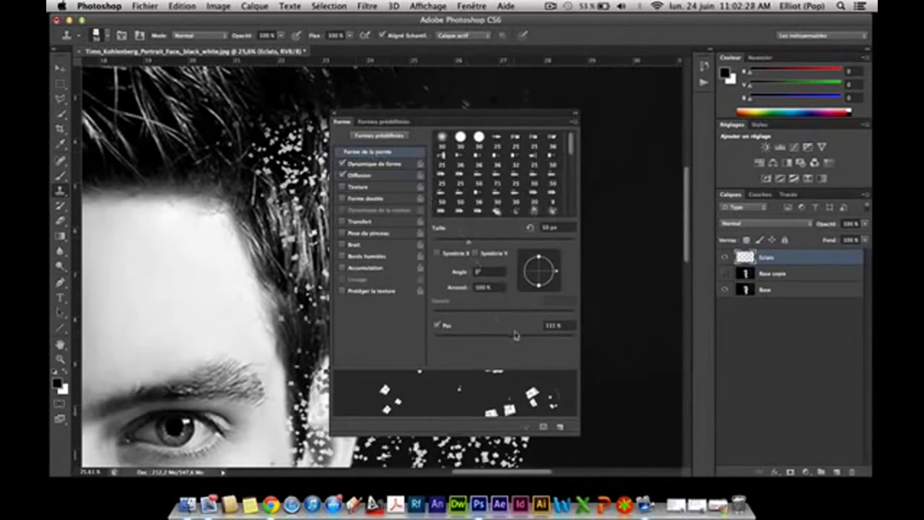
mouse_move(514, 339)
mouse_down()
mouse_move(460, 343)
mouse_move(578, 337)
mouse_up()
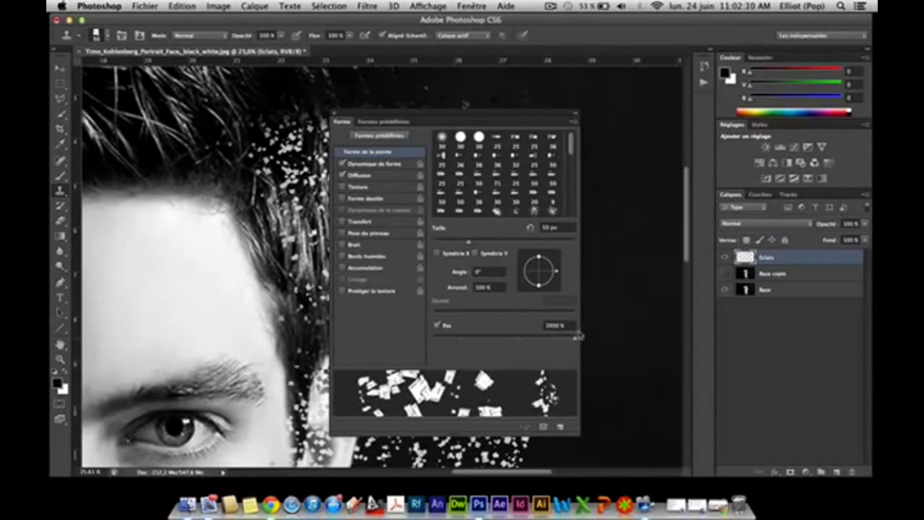
click(334, 114)
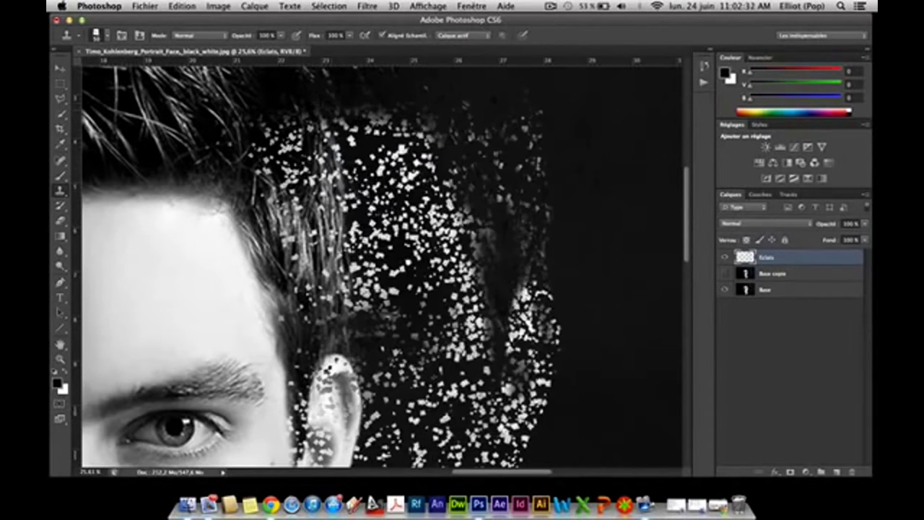
click(61, 359)
drag(249, 289, 204, 283)
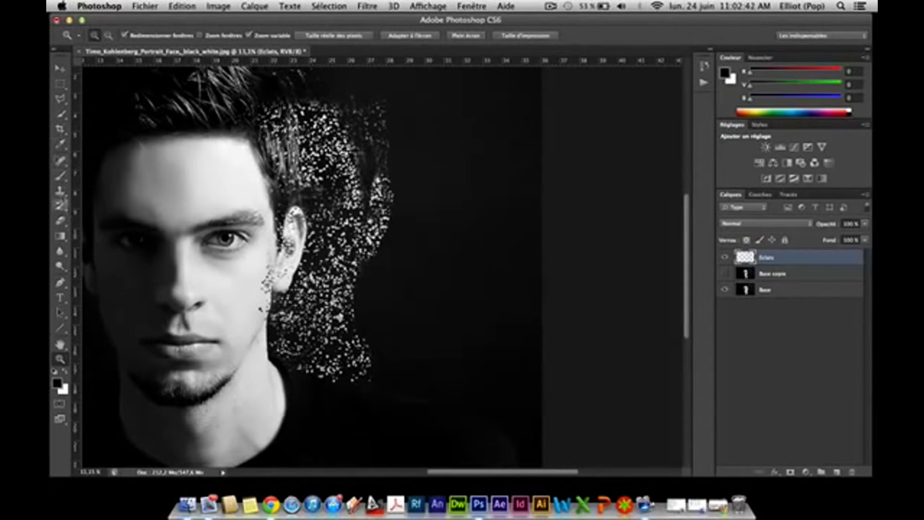
Step: With Clone Stamp, sample from Base and add fragments on Eclats beside the hair
click(61, 197)
click(762, 288)
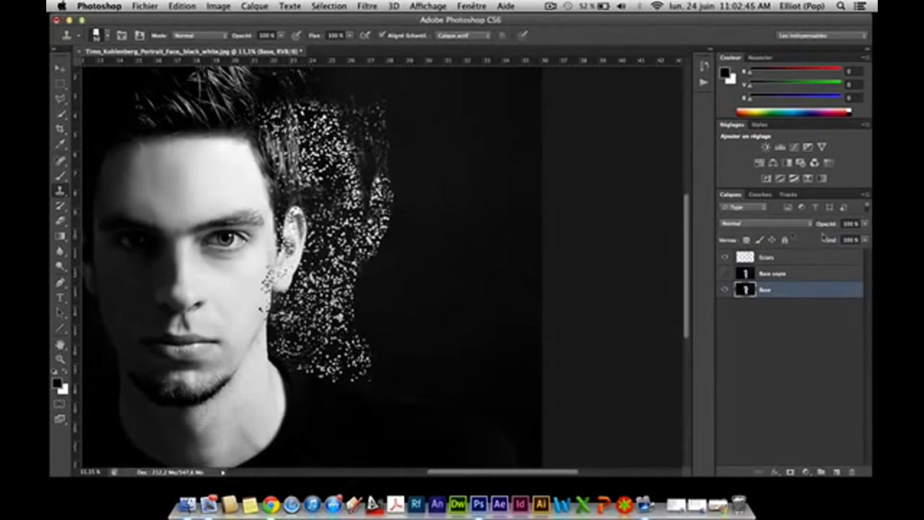
click(784, 258)
drag(411, 167, 416, 159)
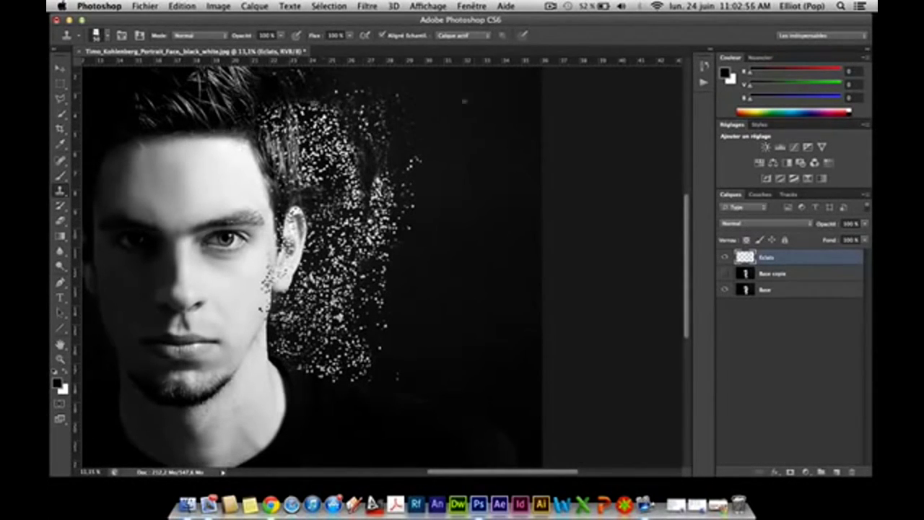
scroll(321, 78, up, 2)
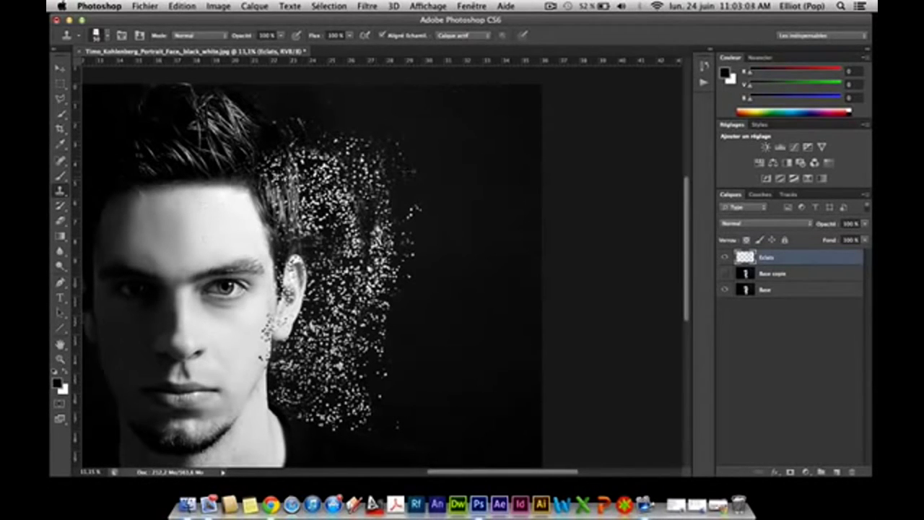
Step: Toggle Base copie to compare, leave it hidden, and zoom the face to 20%
click(725, 274)
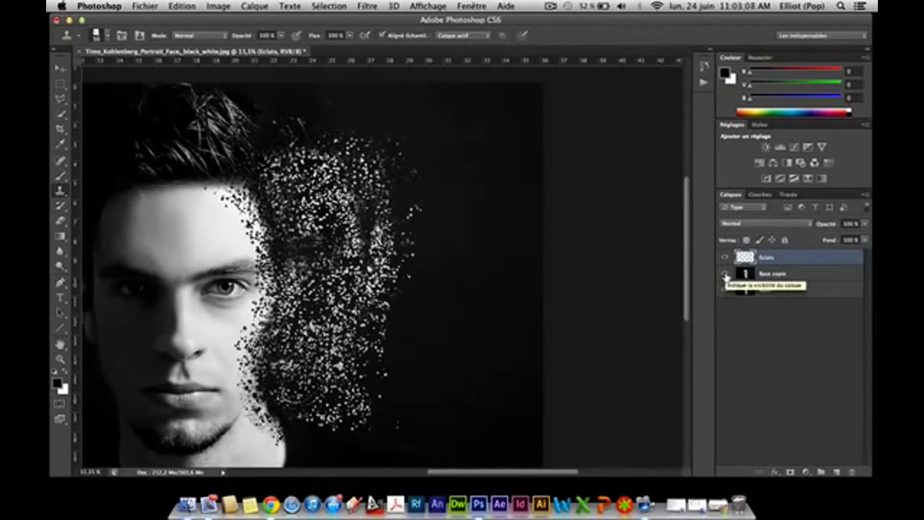
click(725, 275)
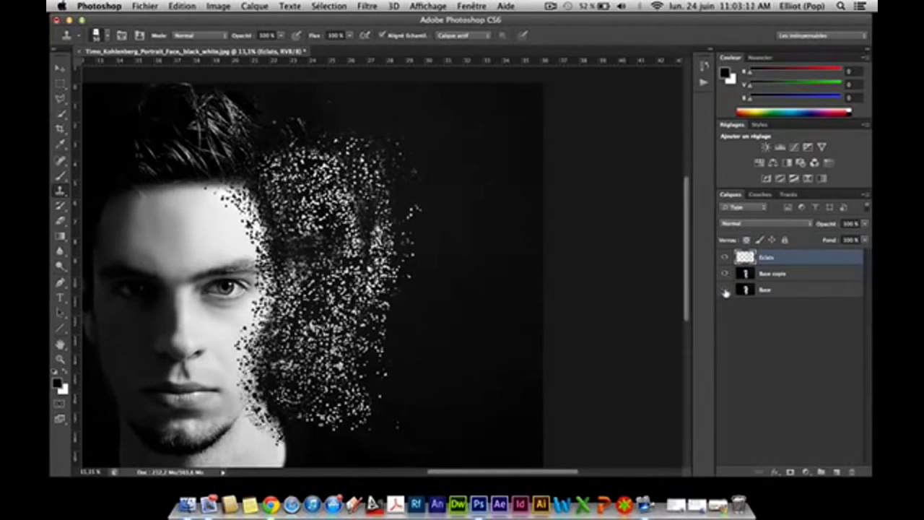
click(725, 292)
click(725, 275)
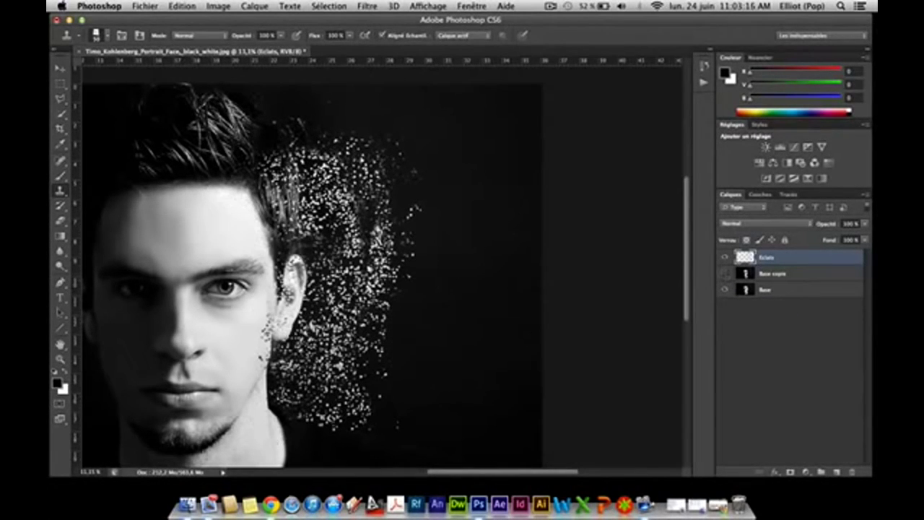
click(60, 359)
click(194, 347)
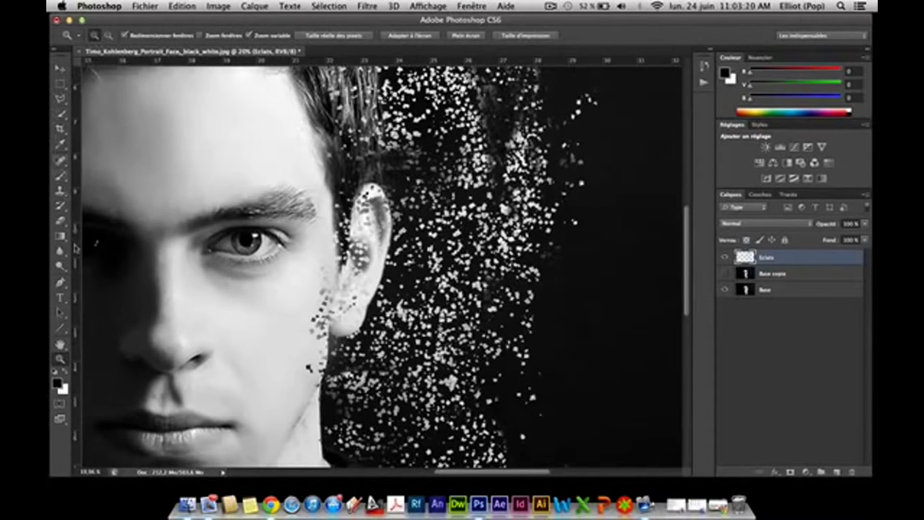
Step: Set the clone brush size to 100 px, then reselect Base and return to Eclats
click(61, 220)
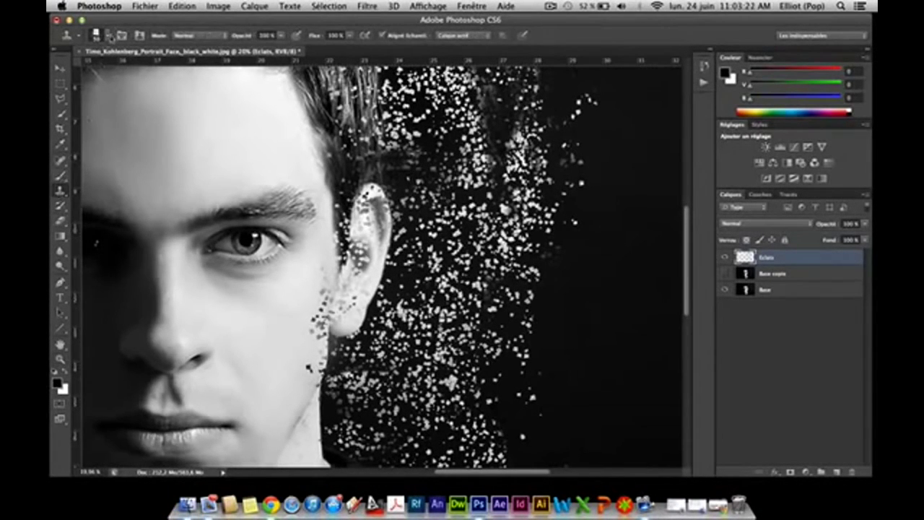
click(106, 35)
click(160, 55)
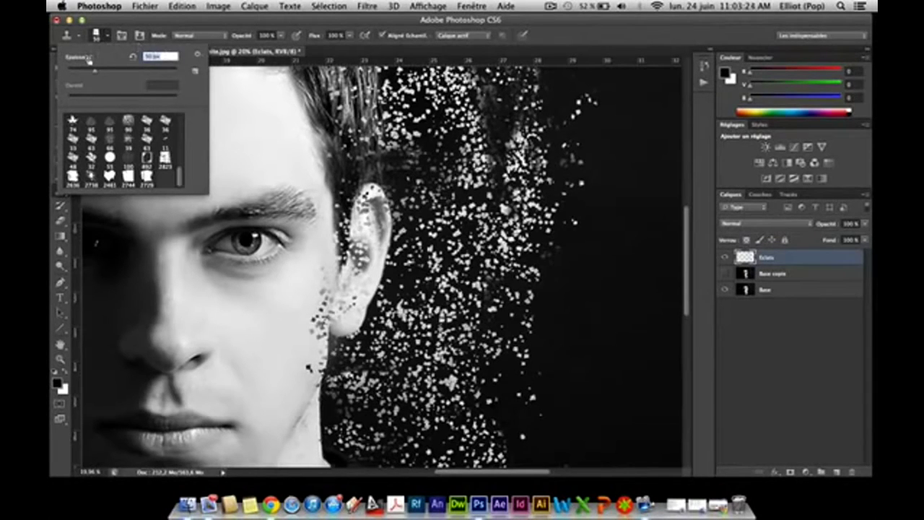
drag(89, 58, 65, 58)
text(100)
key(Return)
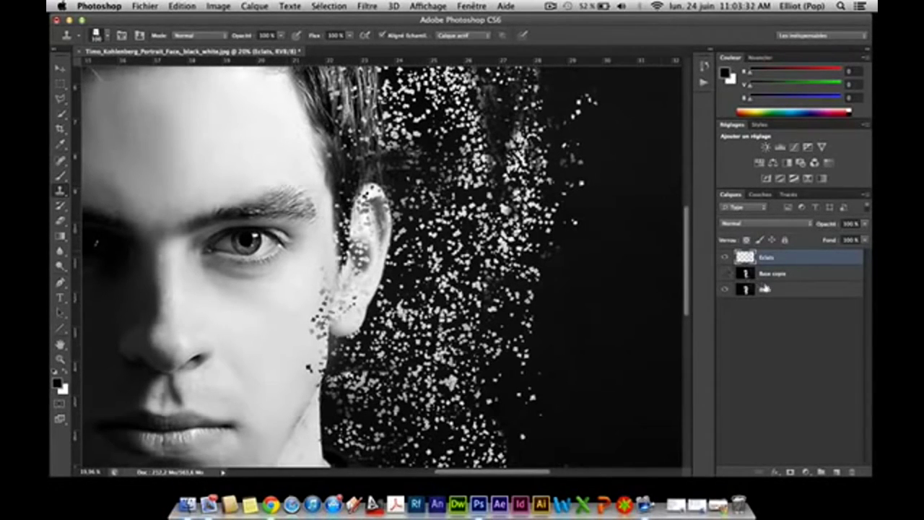
click(765, 290)
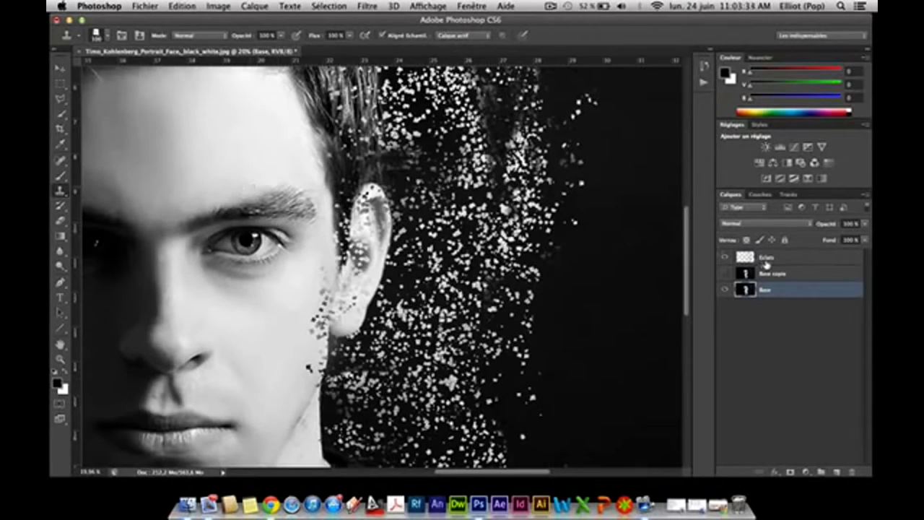
shift+click(764, 258)
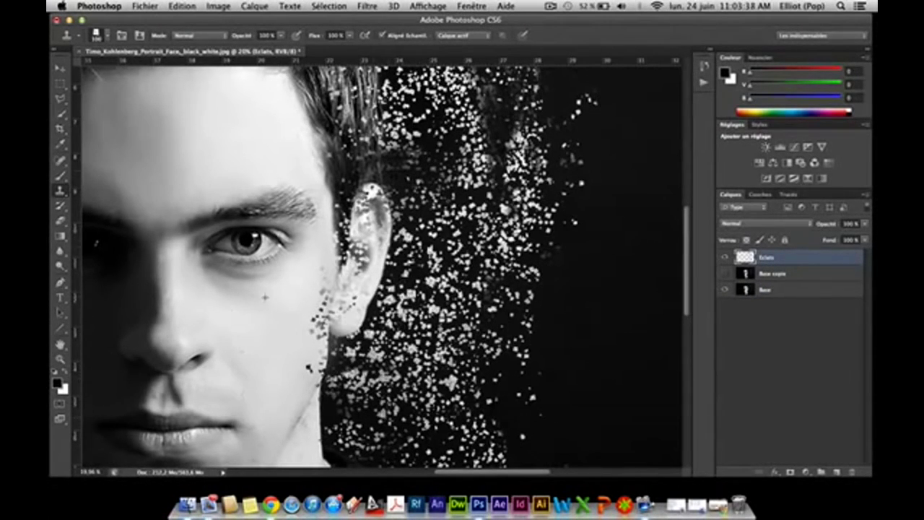
scroll(318, 244, up, 3)
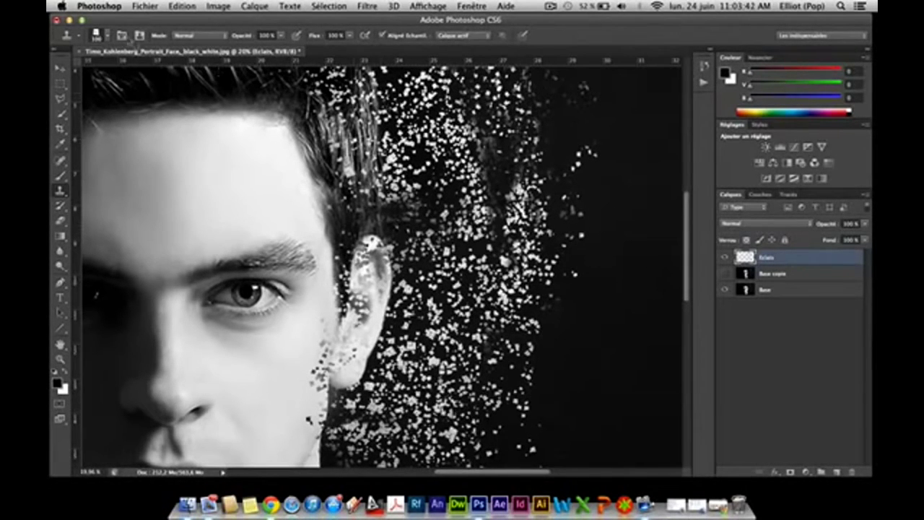
Step: Set the clone brush to 250 px and paint fragment strokes into the particle area
click(107, 34)
click(159, 56)
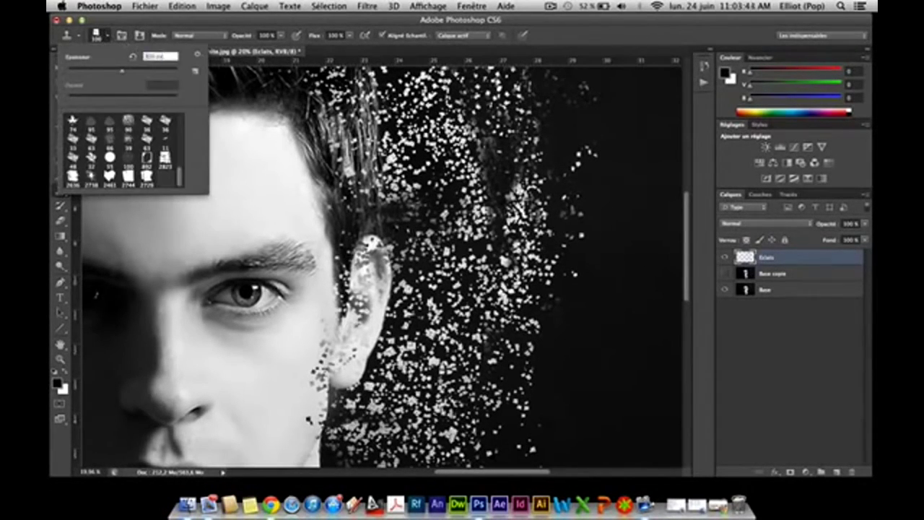
text(250)
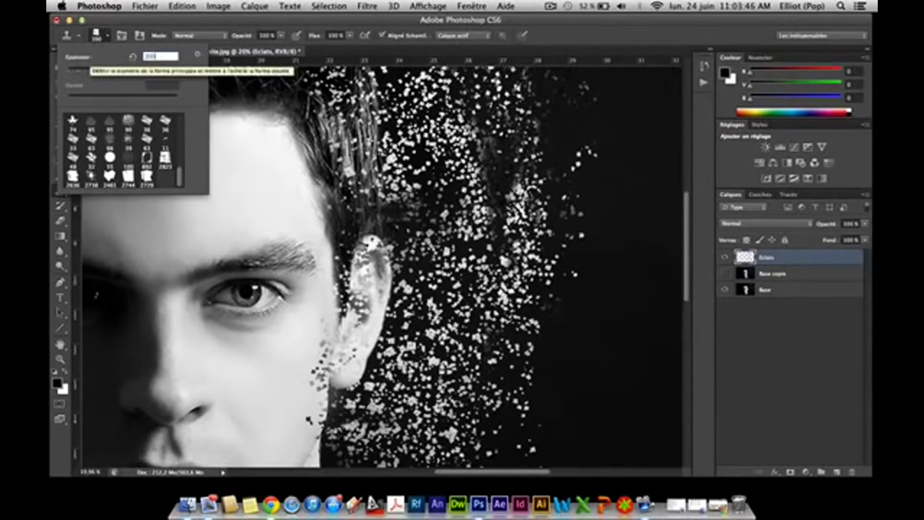
key(Return)
drag(355, 126, 459, 274)
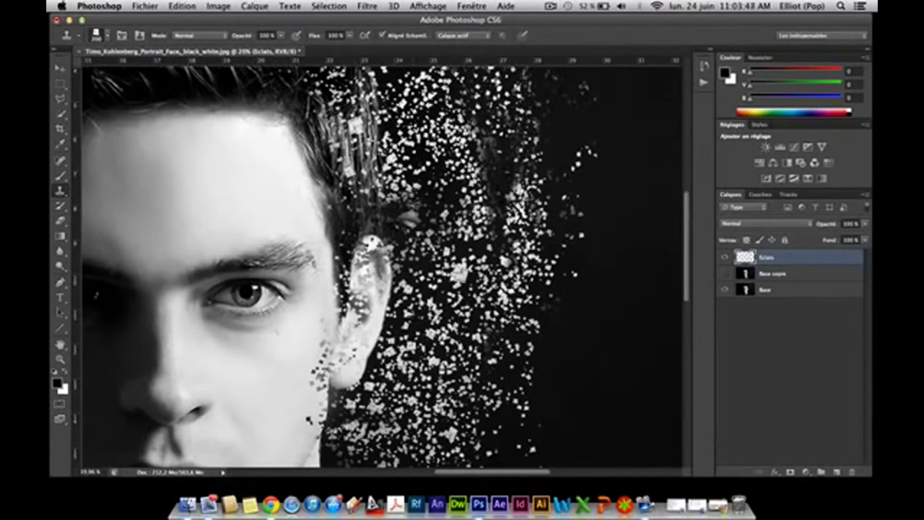
drag(428, 216, 405, 374)
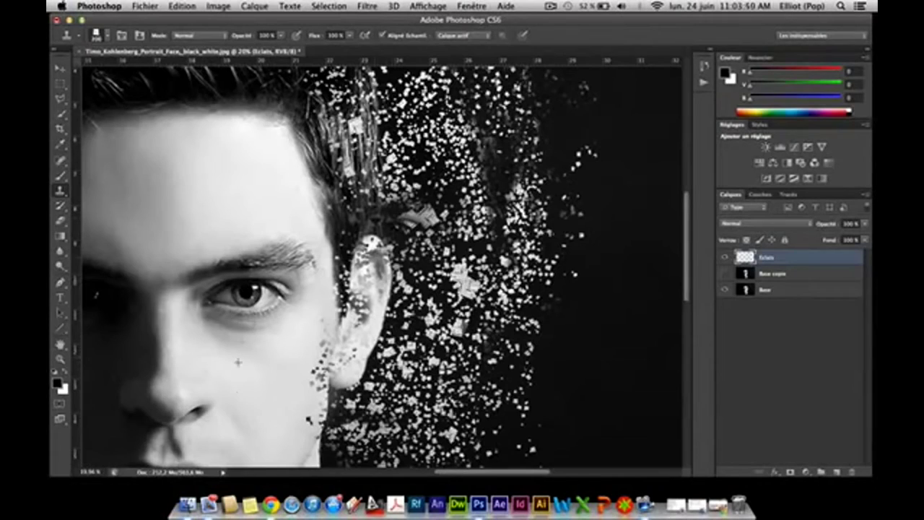
Step: Stamp square fragments beside the cheek and jaw
scroll(383, 267, down, 5)
scroll(383, 268, down, 2)
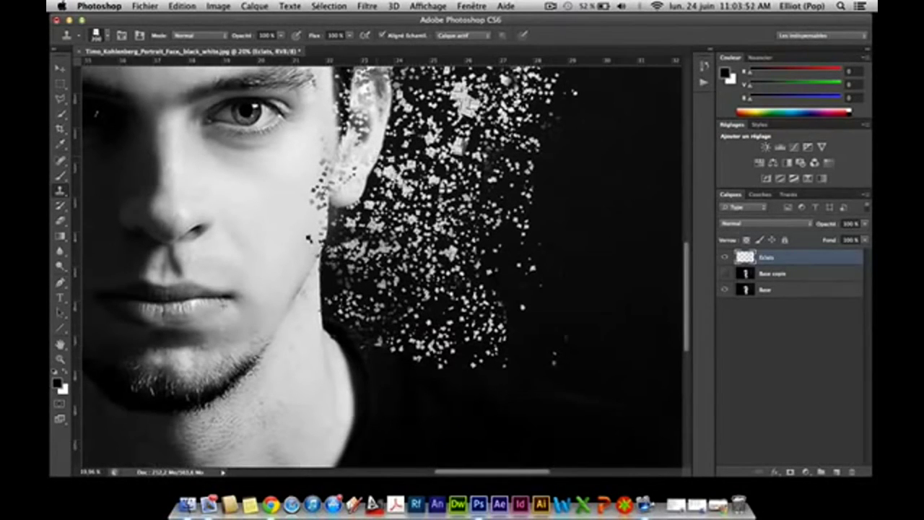
click(349, 400)
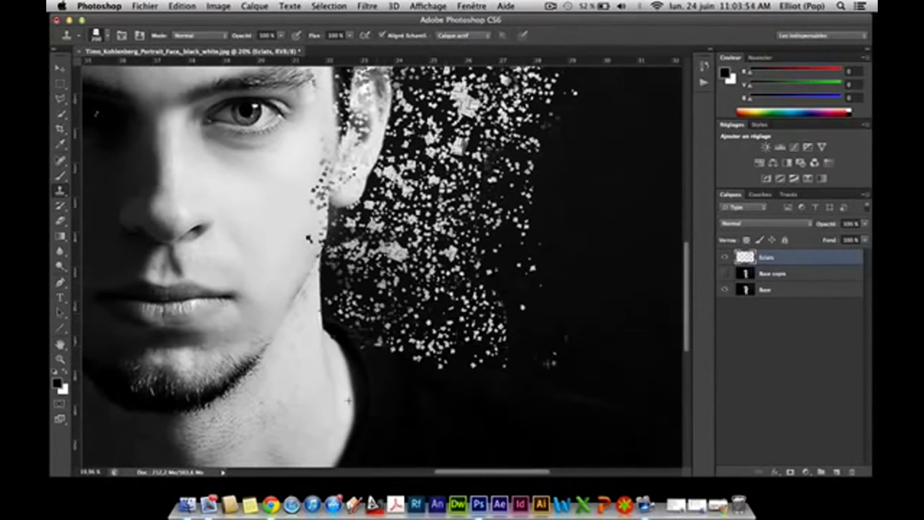
click(426, 411)
click(415, 314)
click(387, 296)
click(327, 288)
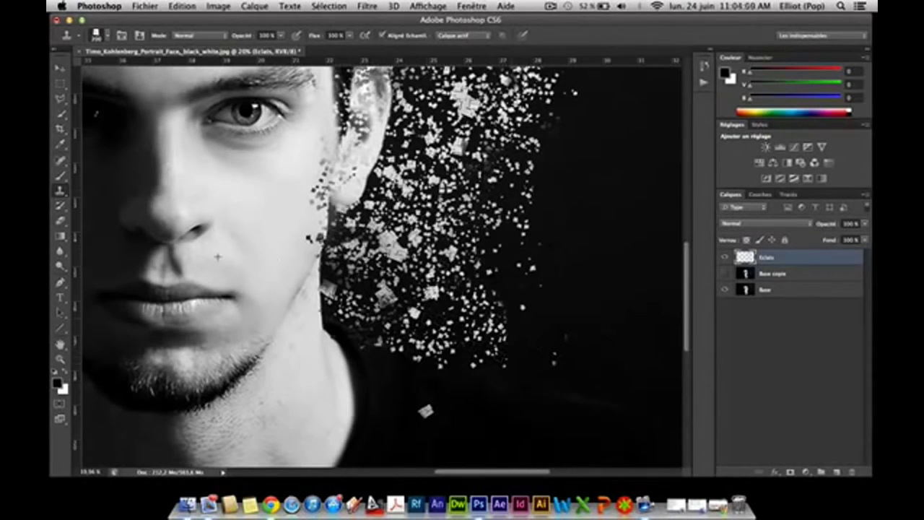
Step: Stamp larger square fragments over the hair, hairline and particle area
scroll(361, 114, up, 5)
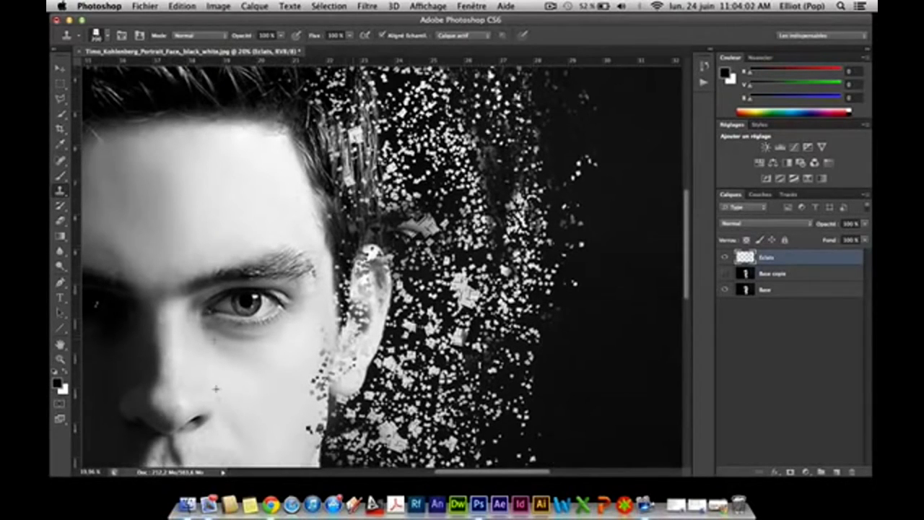
scroll(218, 397, up, 1)
drag(354, 210, 354, 256)
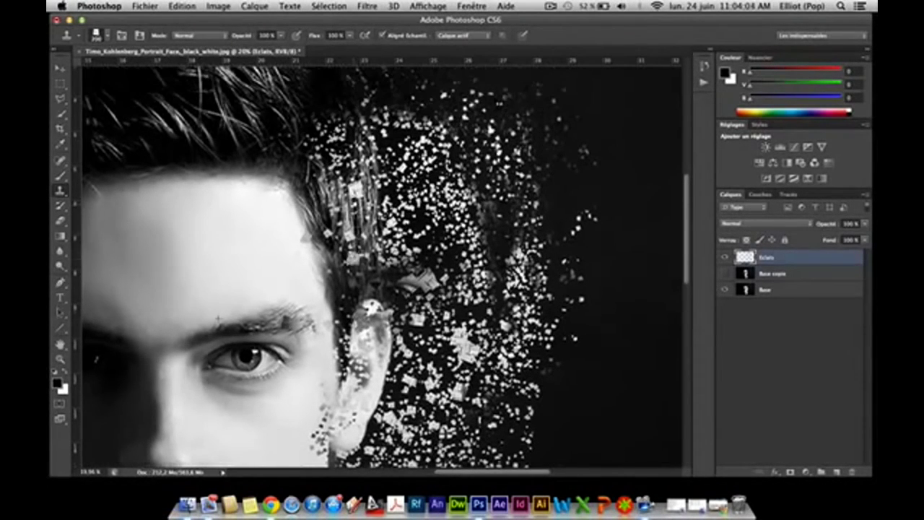
drag(367, 133, 347, 304)
click(340, 307)
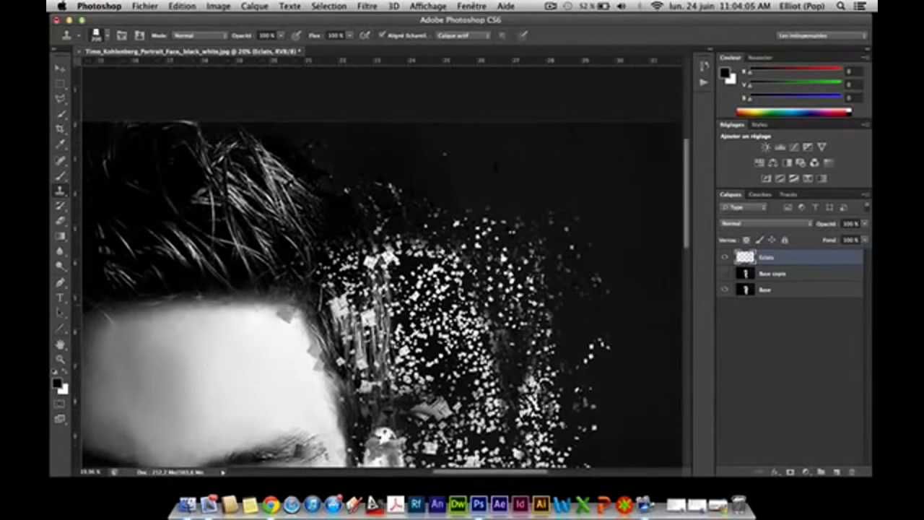
click(366, 159)
click(422, 253)
click(457, 318)
click(490, 305)
click(388, 288)
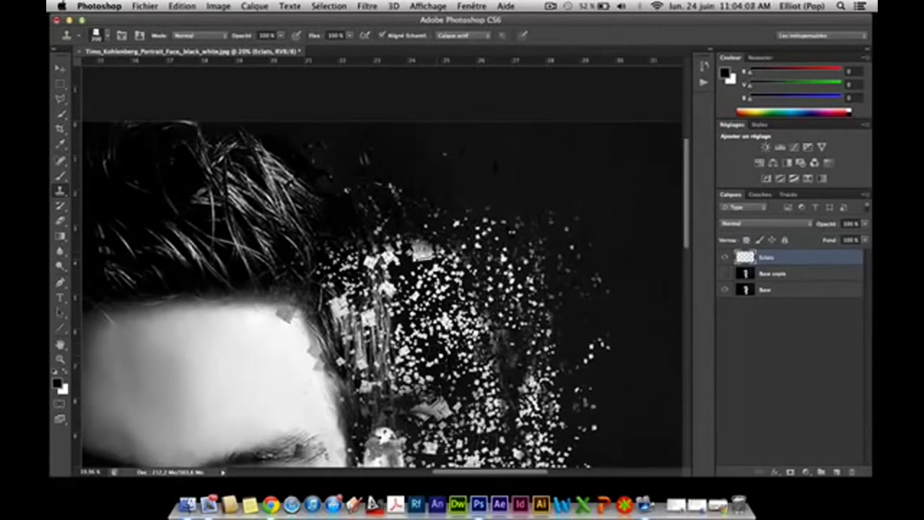
scroll(382, 267, down, 4)
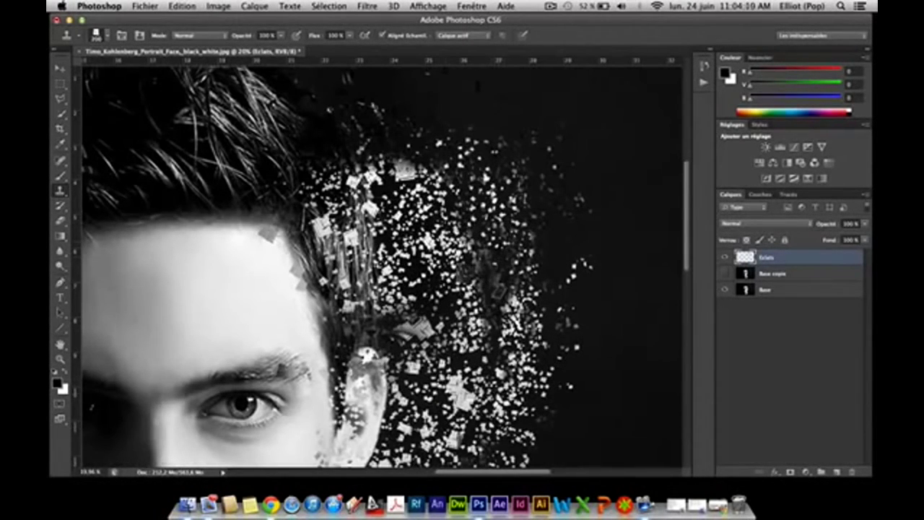
scroll(500, 292, down, 5)
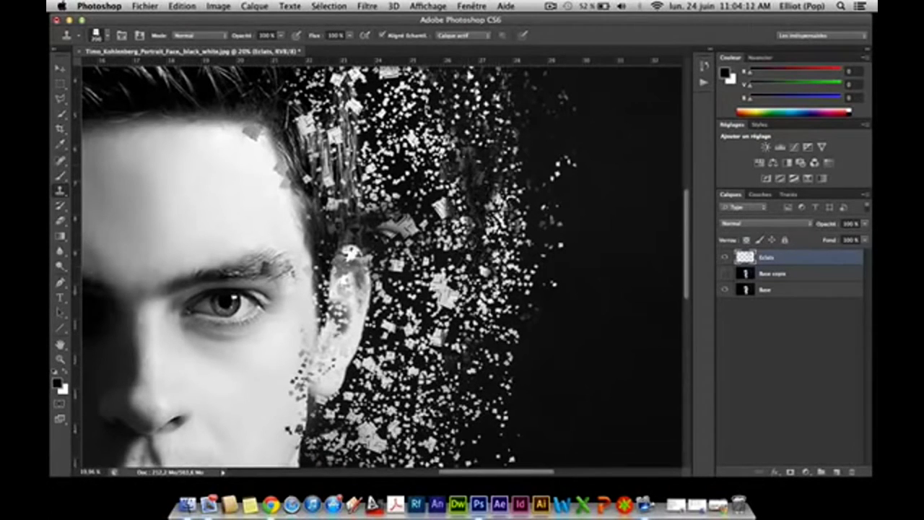
scroll(411, 347, down, 5)
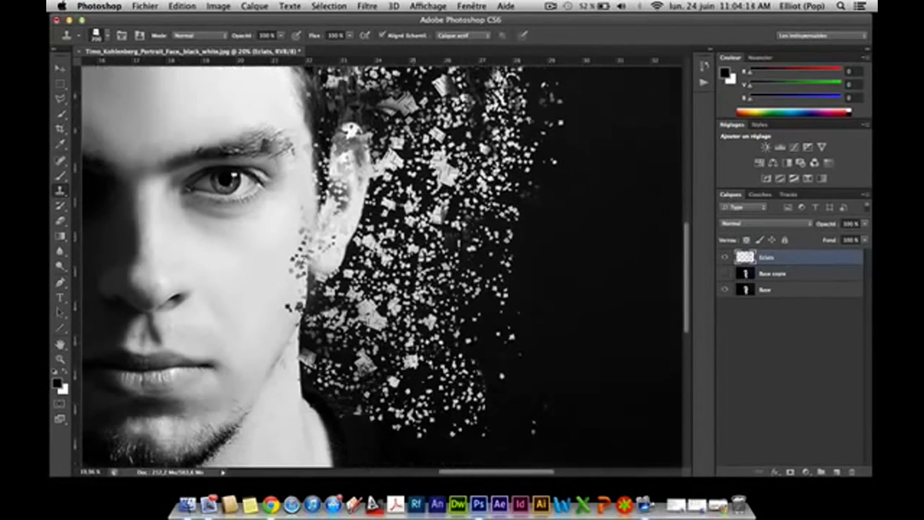
Step: Zoom out, show Base copie again, and set the view to about 13%
key(z)
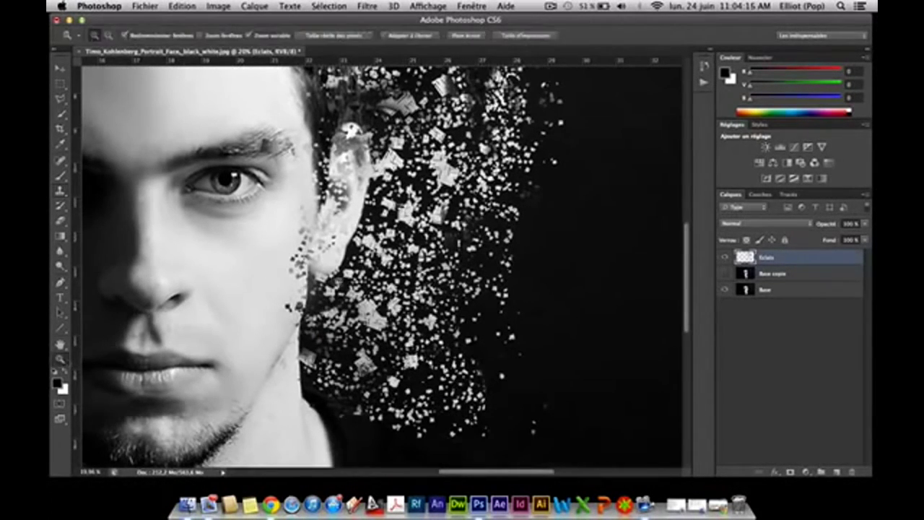
drag(337, 283, 291, 287)
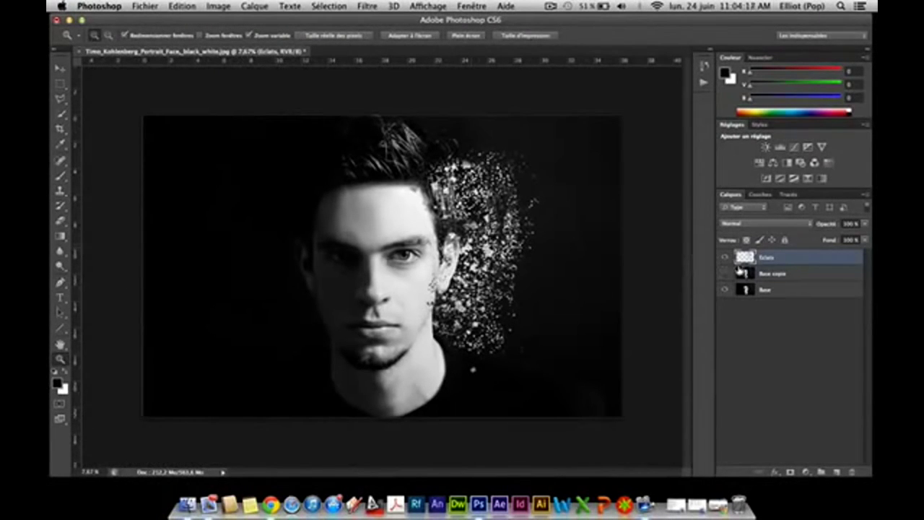
click(725, 272)
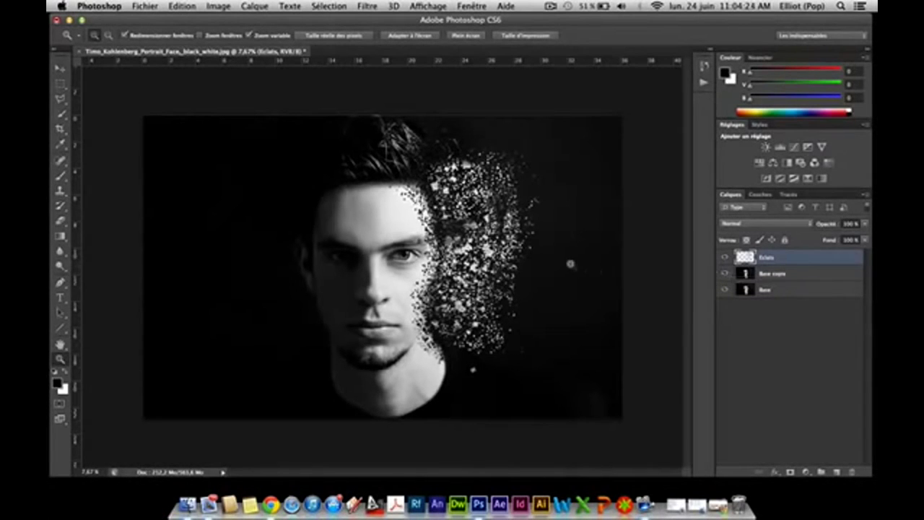
click(491, 210)
alt+click(504, 213)
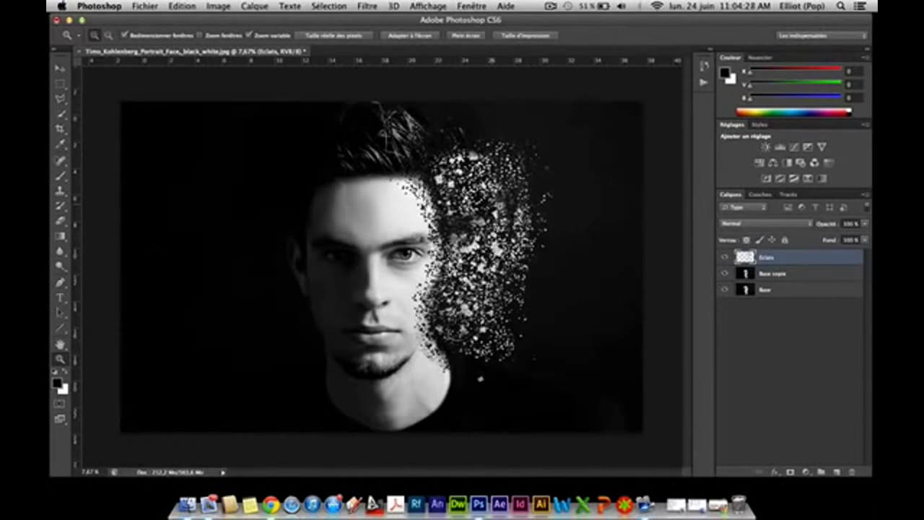
drag(456, 222, 551, 197)
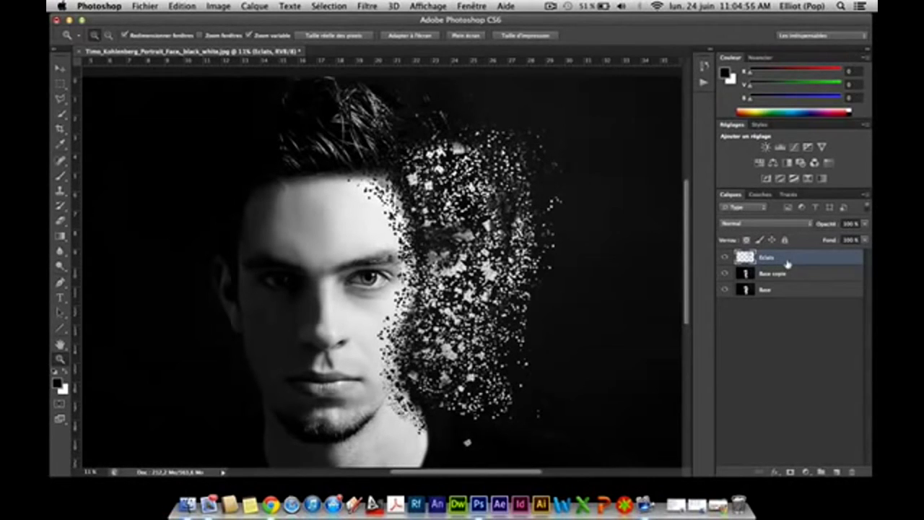
Step: Duplicate the Éclats layer, place the copy beneath it, and hide the Base layer
drag(787, 264, 837, 471)
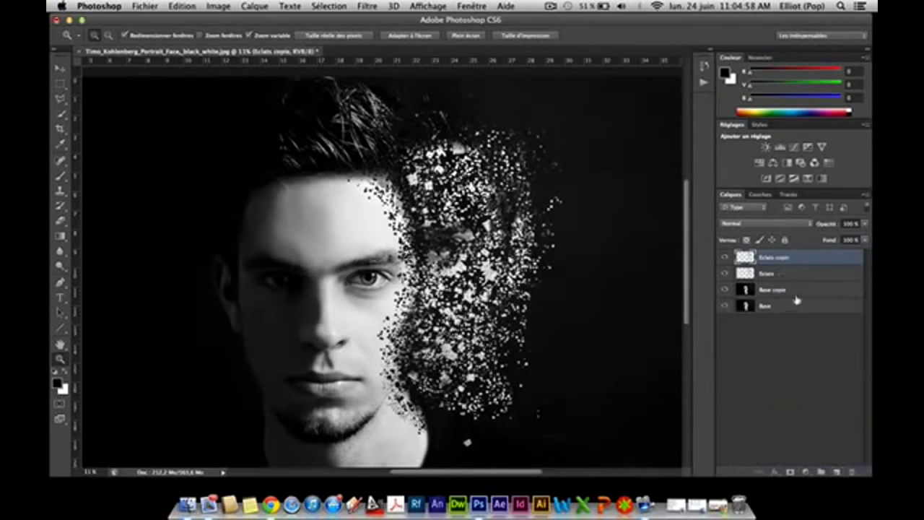
drag(777, 265, 773, 281)
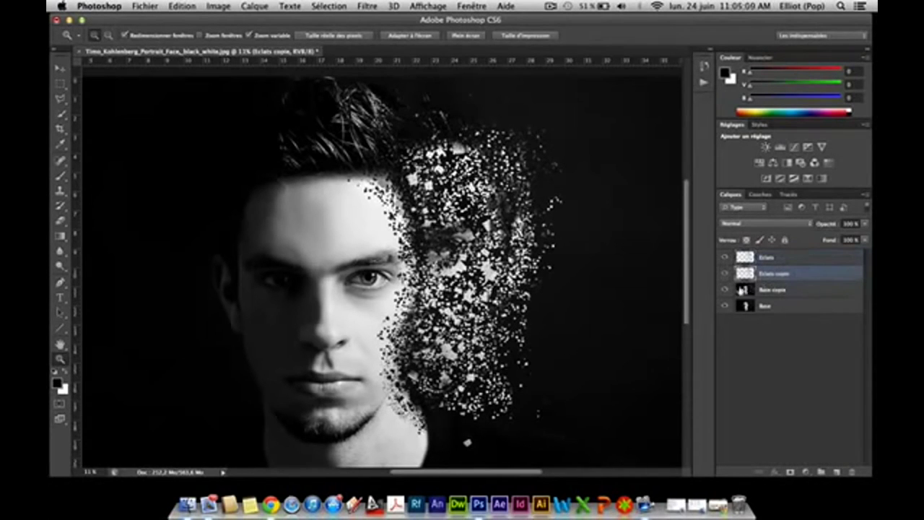
click(725, 289)
click(724, 305)
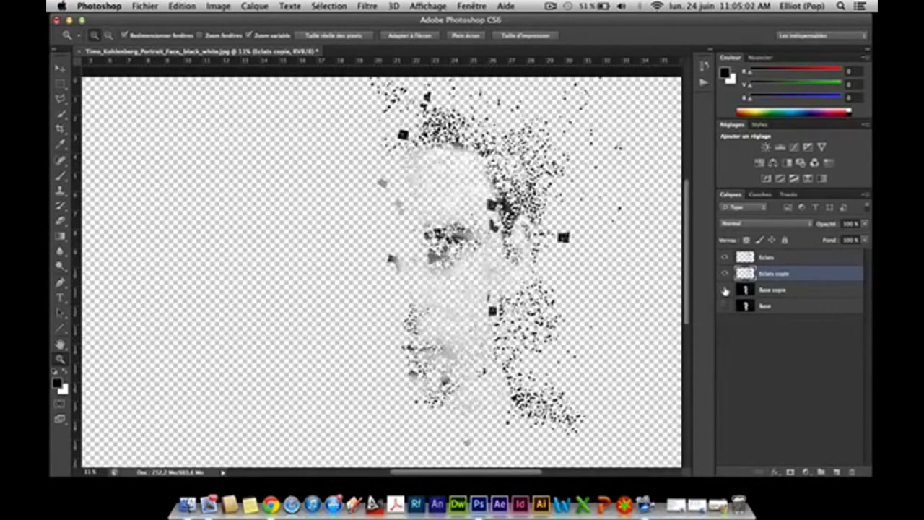
click(725, 289)
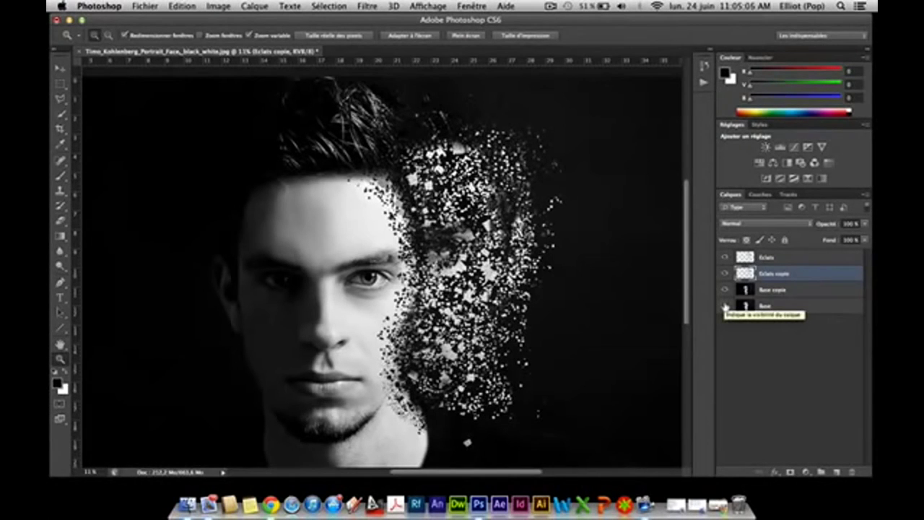
click(724, 305)
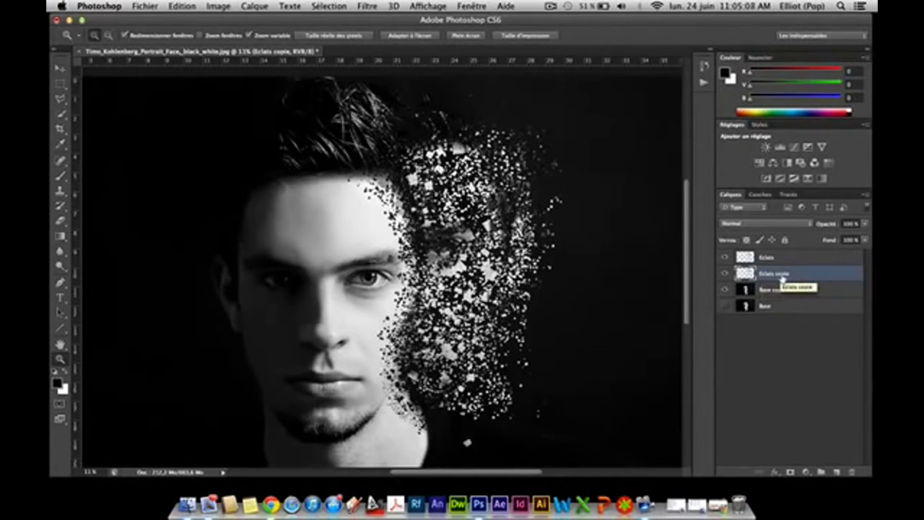
Step: Select the whole image and shift the Éclats copie fragments slightly right to densify the dispersion
click(62, 84)
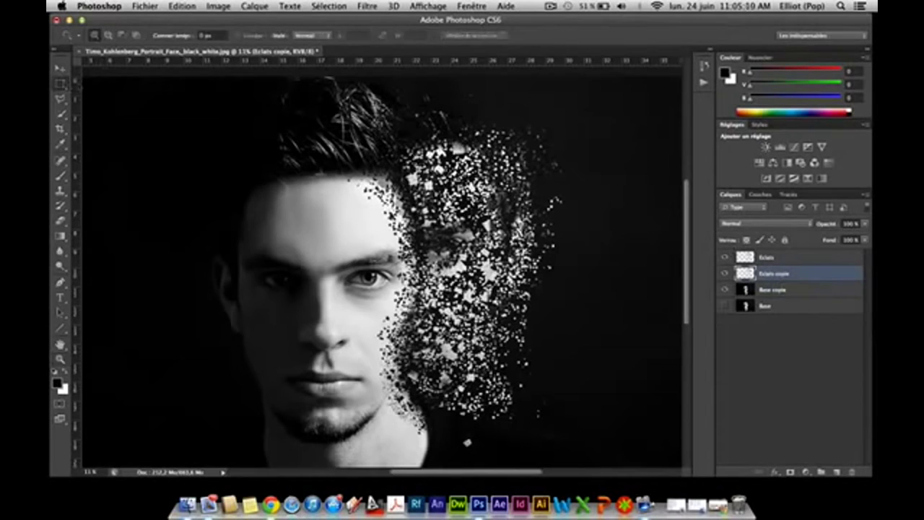
scroll(325, 173, up, 3)
scroll(325, 174, left, 5)
drag(141, 119, 780, 513)
click(62, 68)
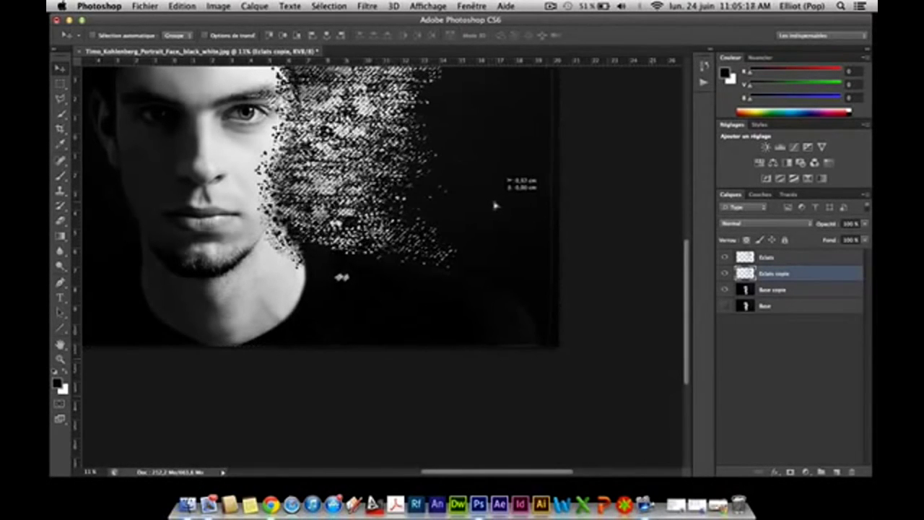
drag(490, 206, 500, 205)
scroll(382, 252, up, 2)
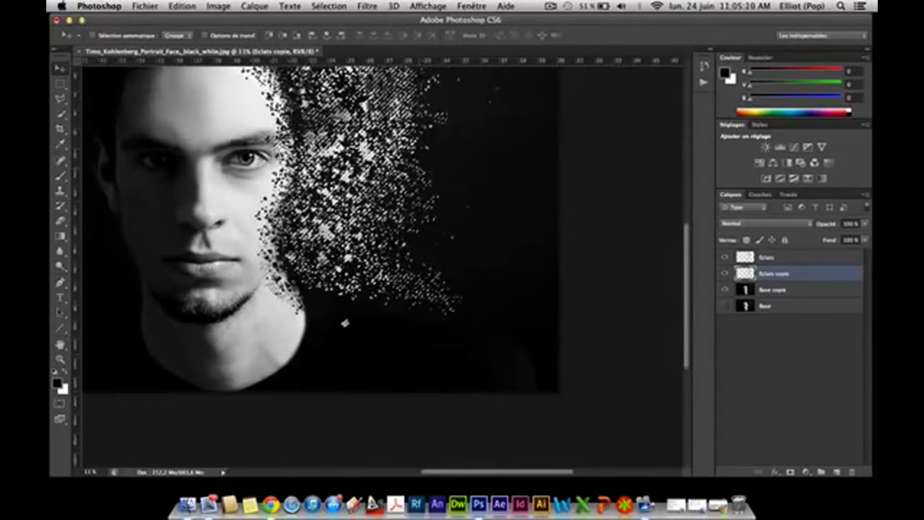
scroll(383, 253, up, 3)
scroll(383, 253, up, 1)
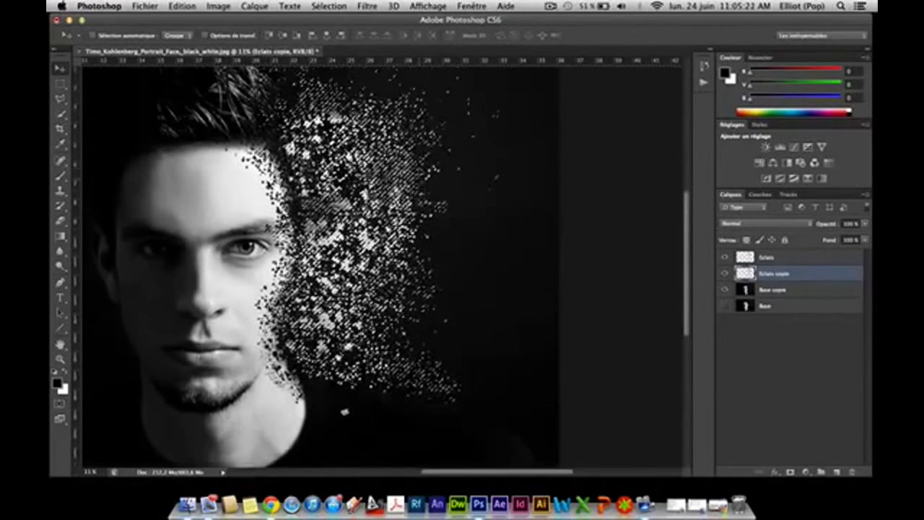
scroll(383, 252, up, 1)
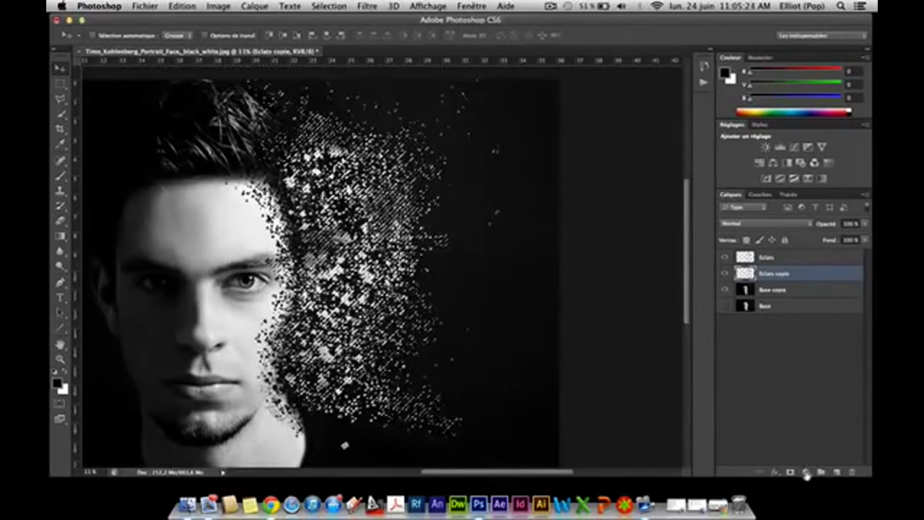
right_click(767, 307)
Step: Add a black solid-colour fill layer Fond 1, convert it to a smart object, then rasterize it
click(473, 217)
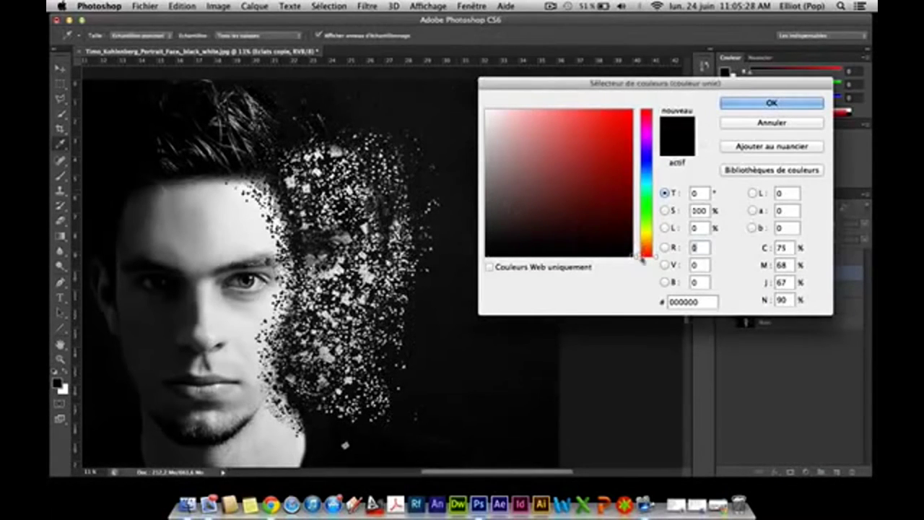
click(771, 102)
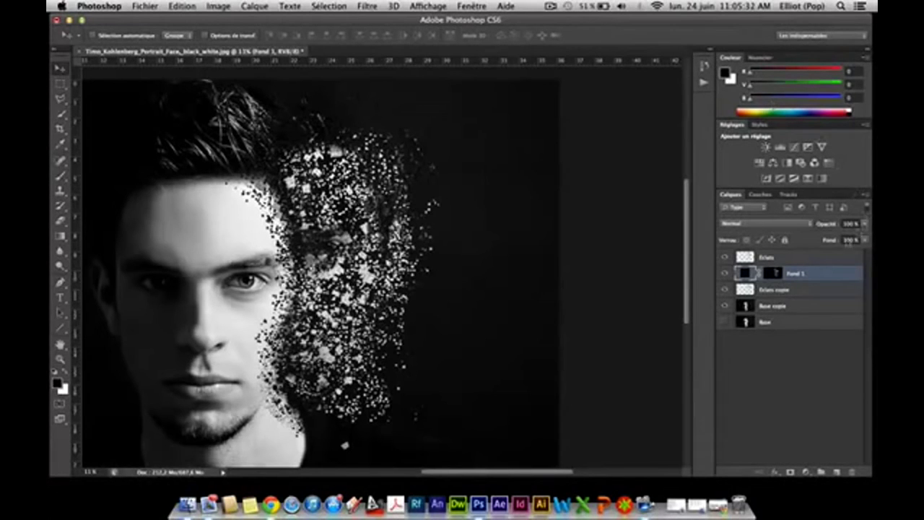
right_click(799, 279)
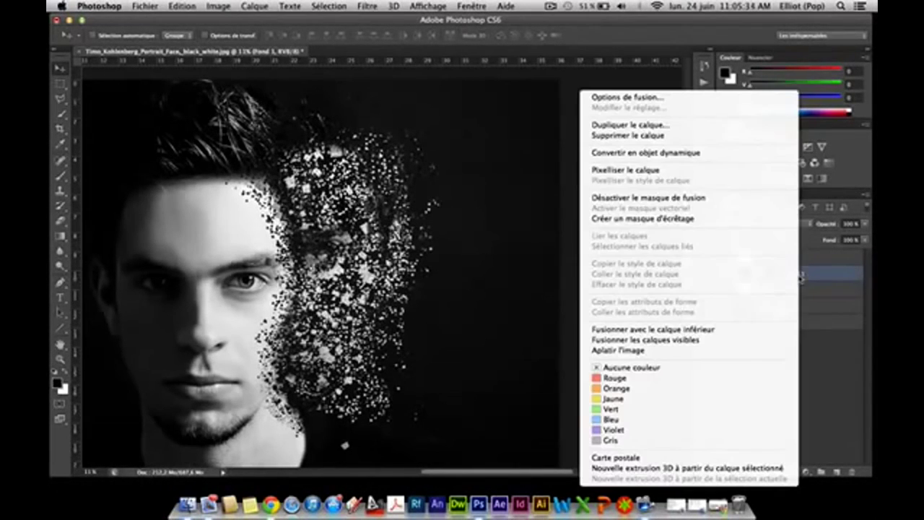
click(666, 154)
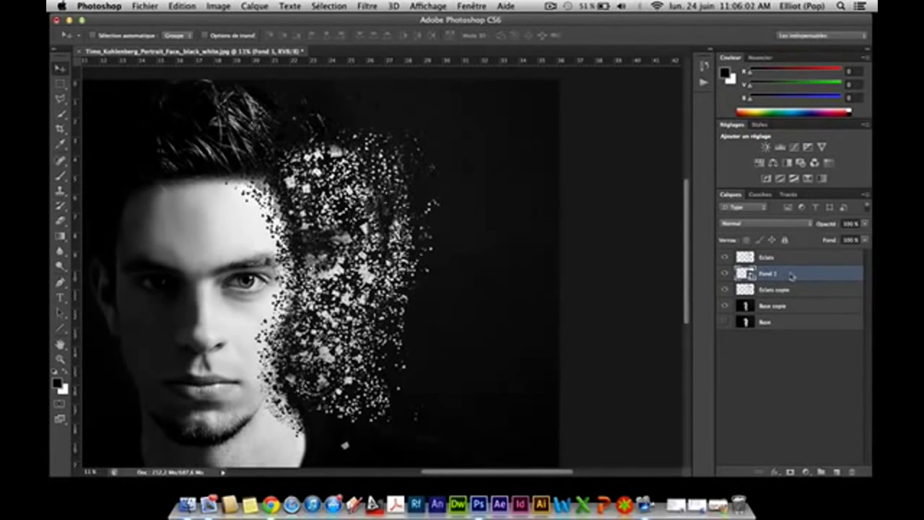
right_click(792, 276)
click(642, 203)
Step: Hide and delete the Éclats copie layer, leaving Fond 1 selected
click(725, 290)
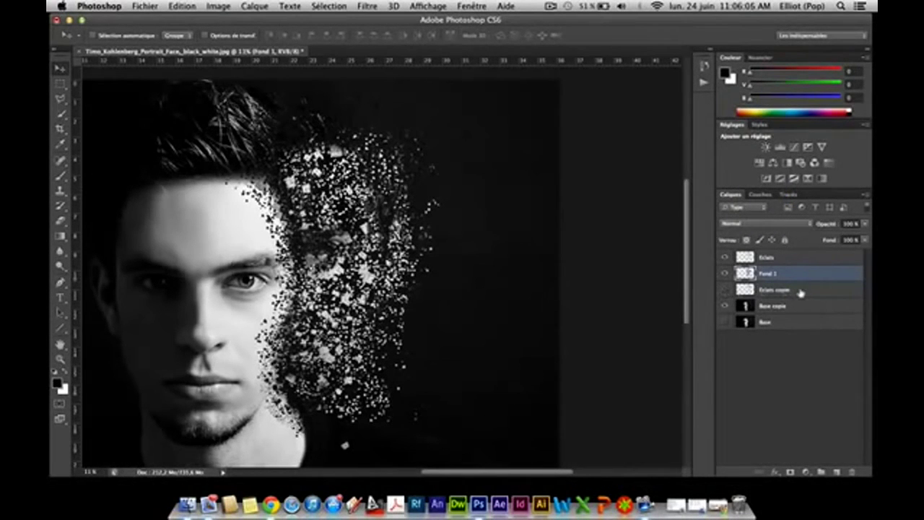
drag(800, 292, 852, 470)
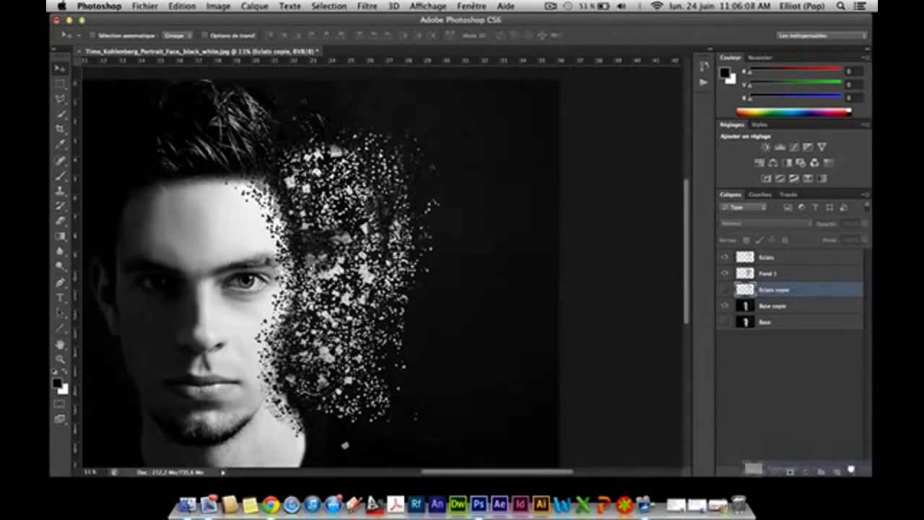
shift+click(771, 275)
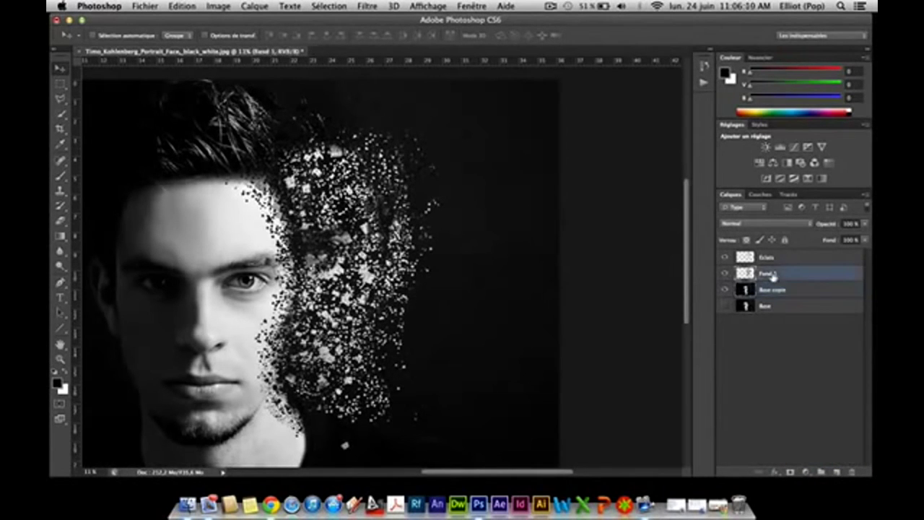
Step: Blur Fond 1 with a Gaussian blur, radius set to exactly 120 pixels
click(367, 6)
mouse_move(388, 141)
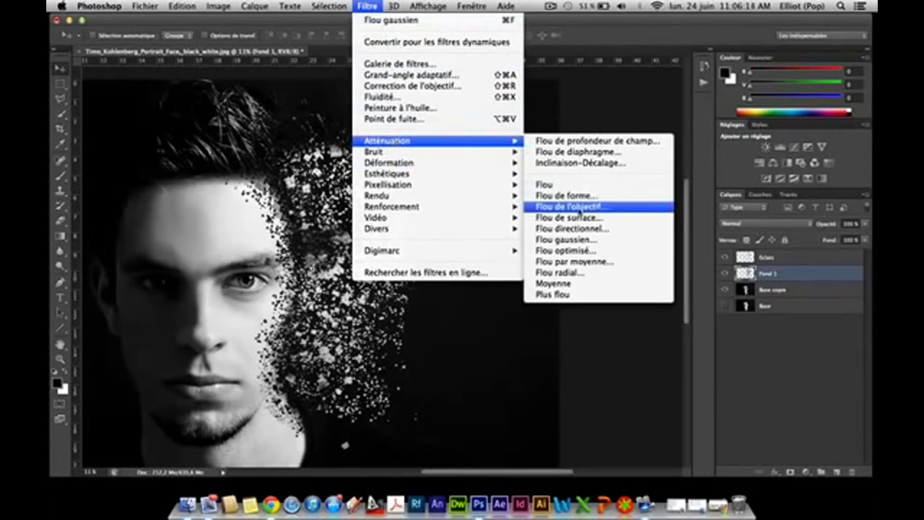
click(563, 239)
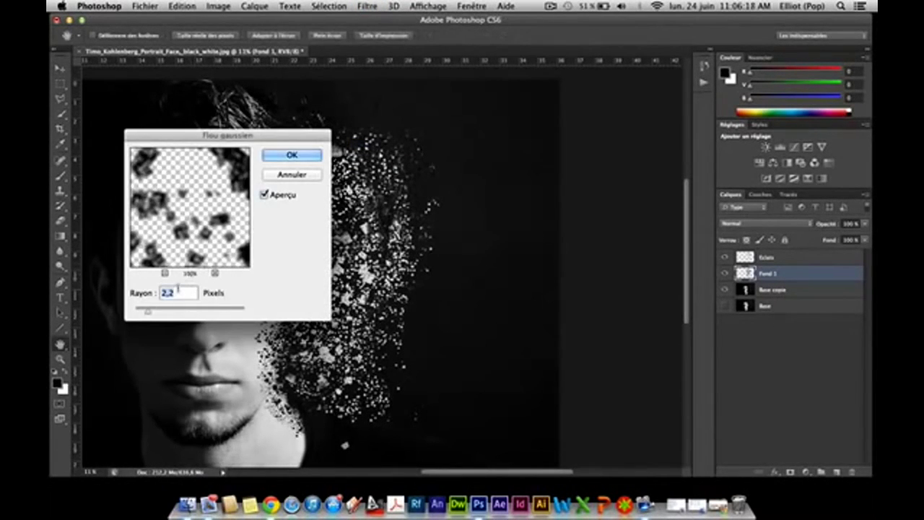
drag(147, 312, 218, 312)
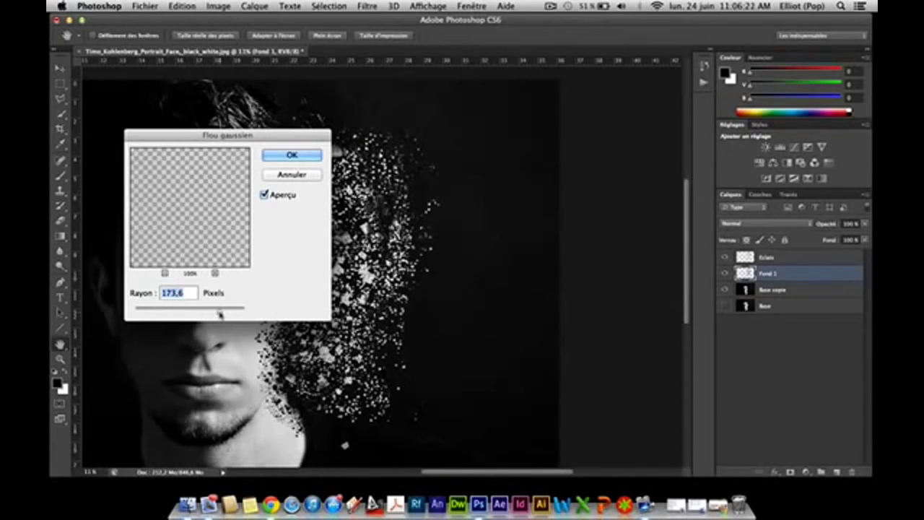
drag(219, 311, 200, 313)
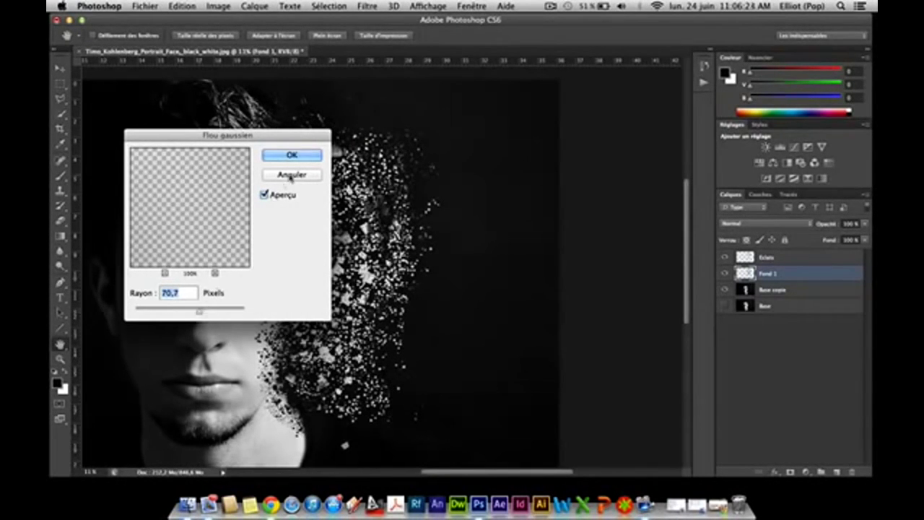
click(179, 294)
double_click(179, 294)
text(120)
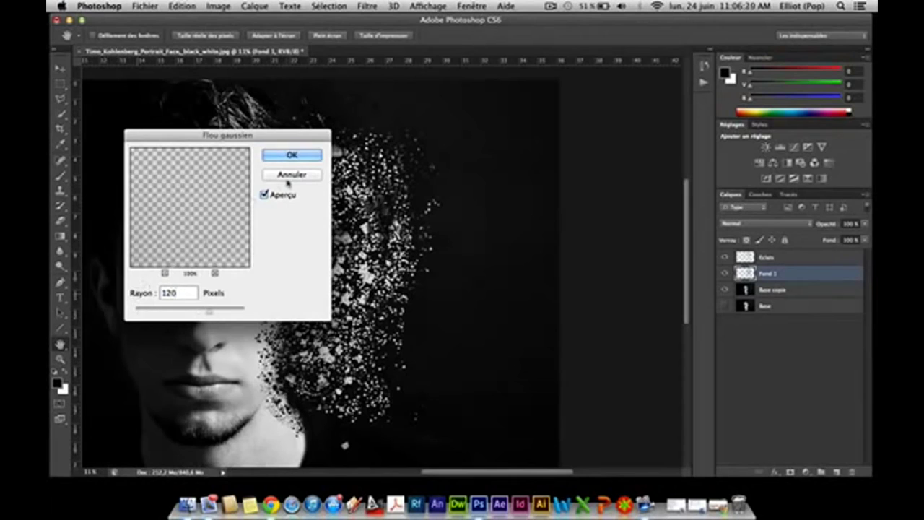
click(298, 158)
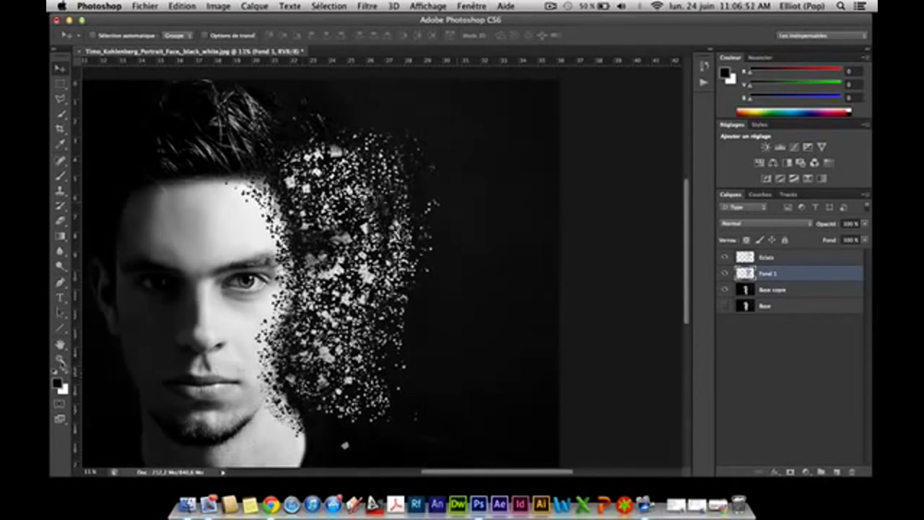
click(61, 361)
drag(283, 399, 321, 399)
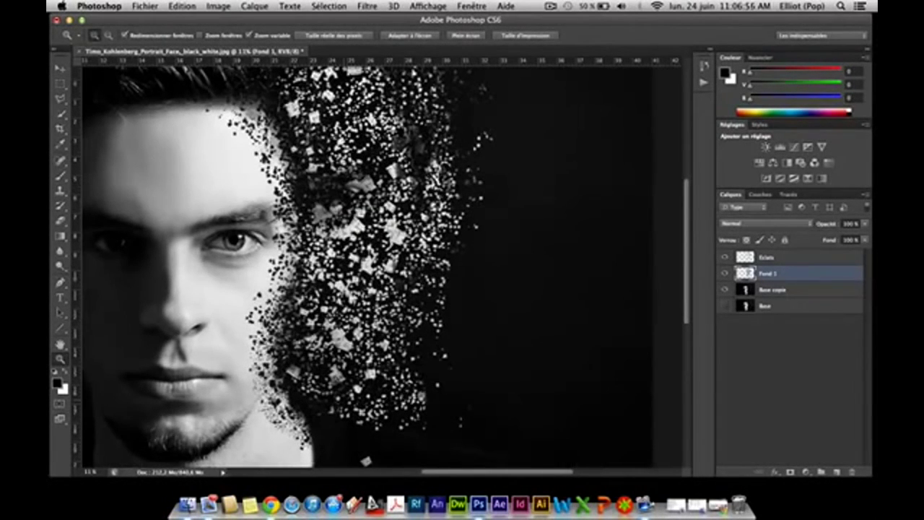
drag(361, 354, 338, 346)
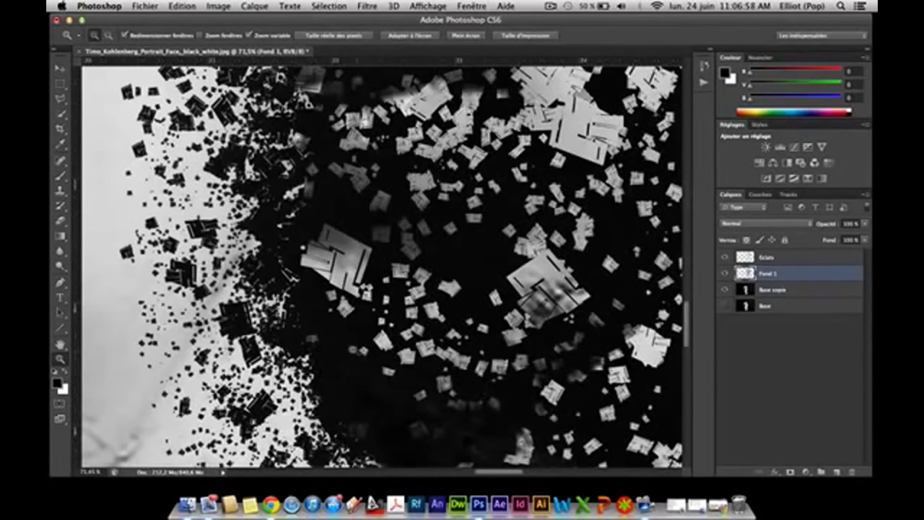
scroll(338, 345, down, 5)
scroll(338, 345, left, 4)
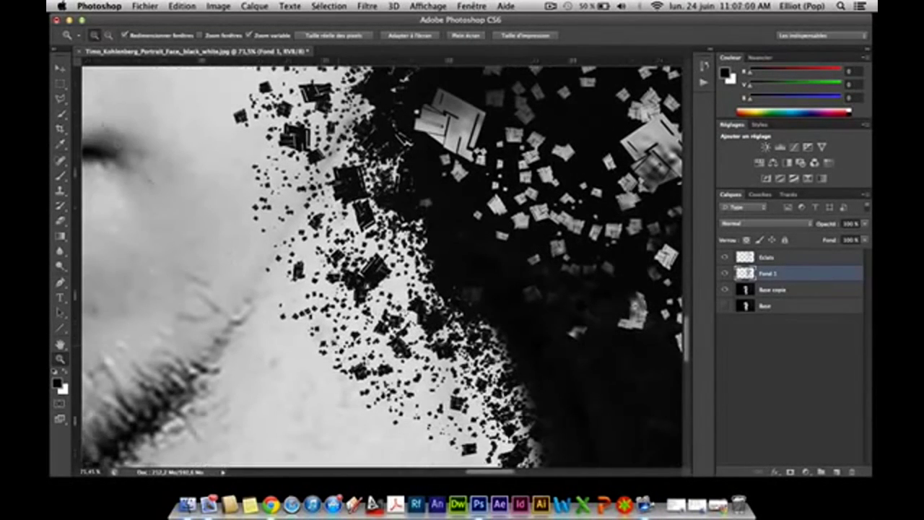
click(61, 67)
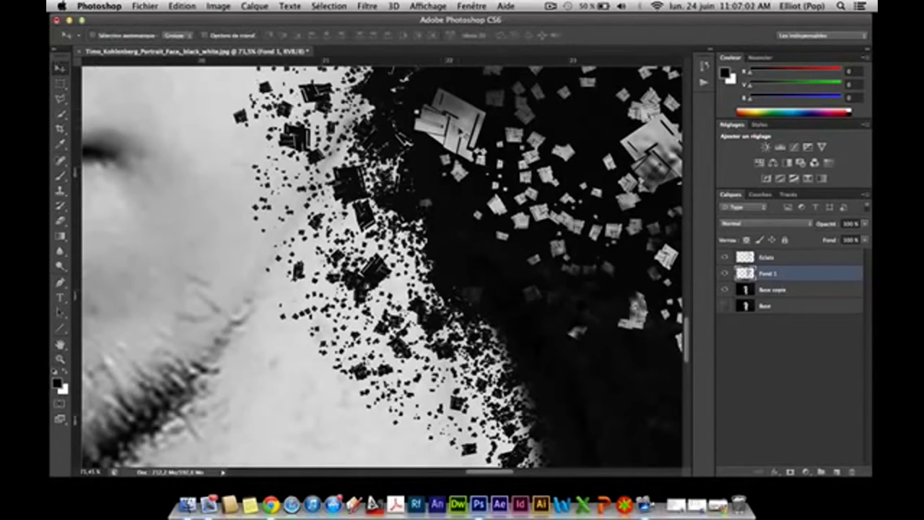
scroll(442, 165, right, 10)
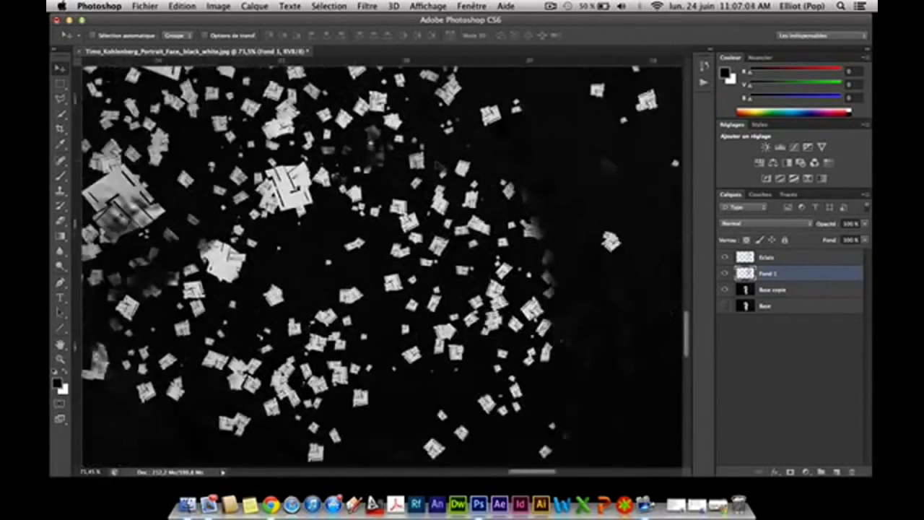
scroll(418, 211, right, 3)
scroll(419, 211, right, 3)
scroll(418, 210, right, 3)
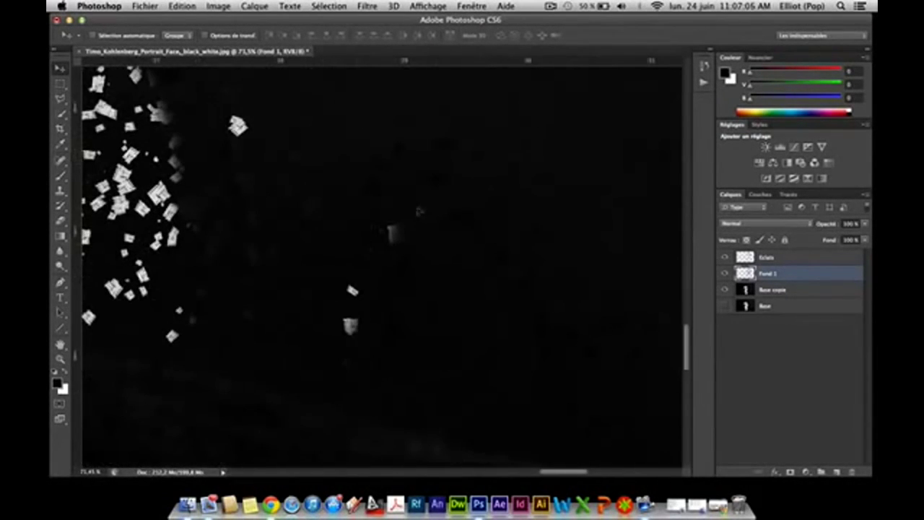
drag(419, 211, 406, 236)
click(60, 357)
alt+click(276, 267)
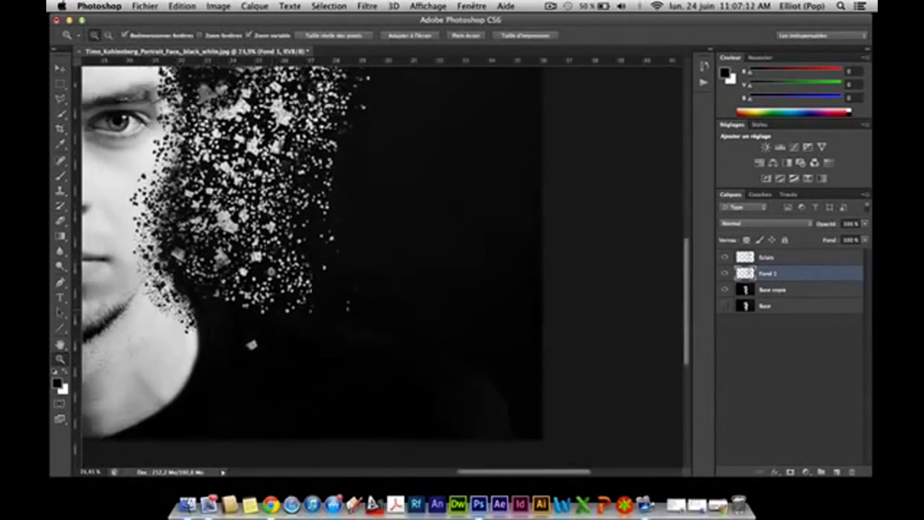
scroll(404, 205, up, 5)
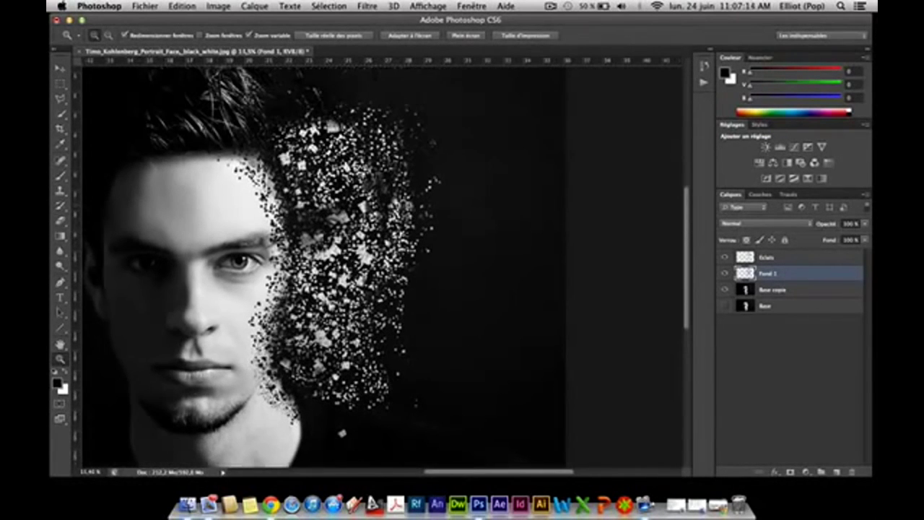
Step: Duplicate the Eclats layer and place Eclats copie directly below it
click(812, 254)
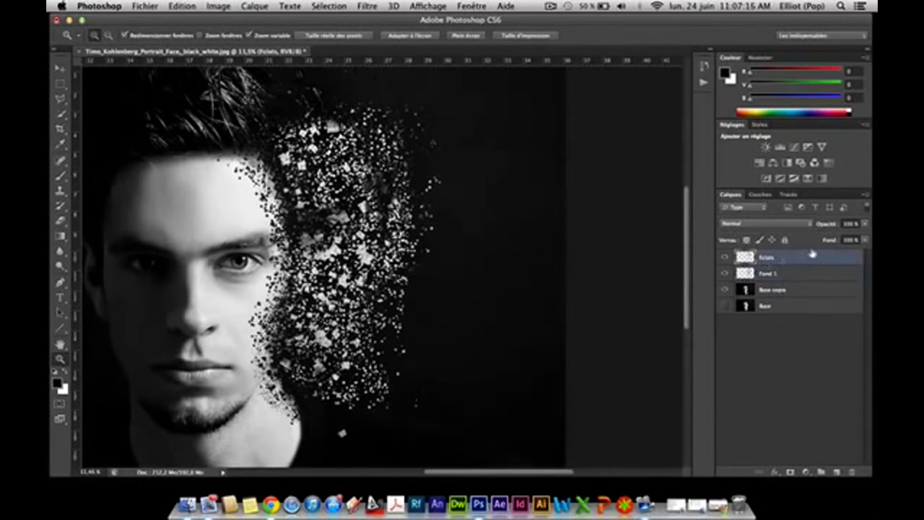
drag(807, 256, 836, 471)
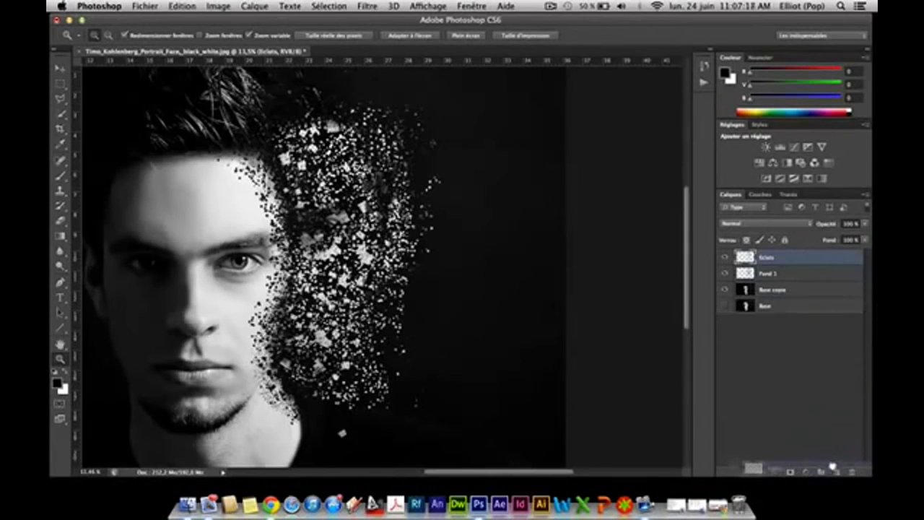
drag(766, 258, 765, 282)
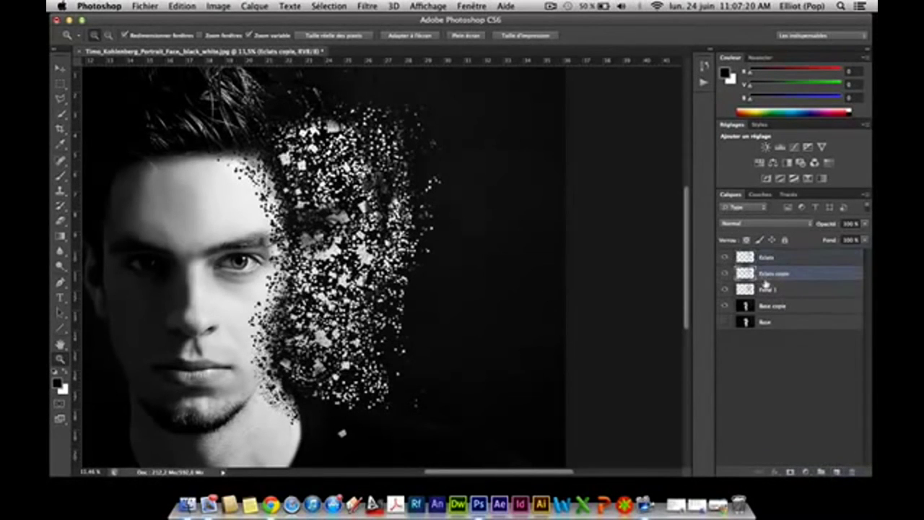
Step: Select the canvas, offset the Eclats copie fragments up and left, then start a solid-colour fill layer
click(60, 84)
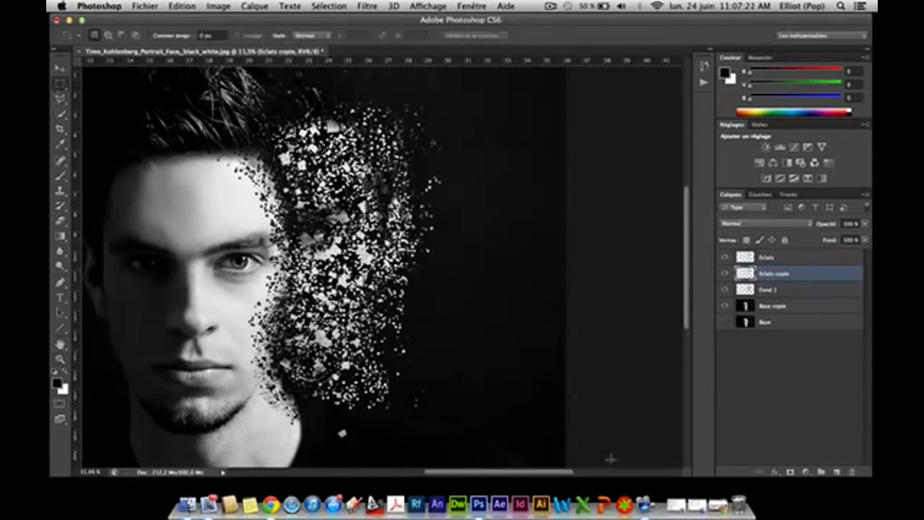
scroll(596, 391, down, 3)
mouse_move(582, 427)
mouse_down()
mouse_move(52, 16)
mouse_move(87, 96)
mouse_up()
scroll(280, 178, down, 5)
scroll(280, 178, right, 5)
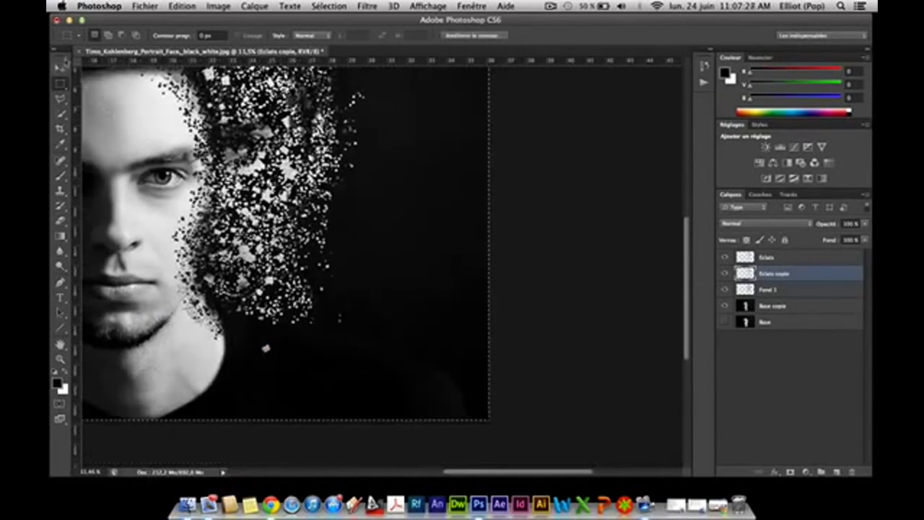
click(64, 67)
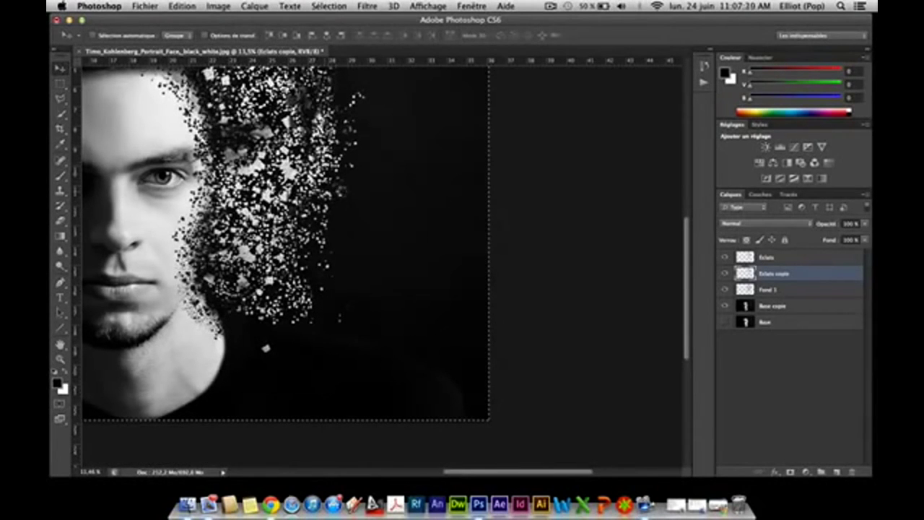
drag(343, 195, 334, 173)
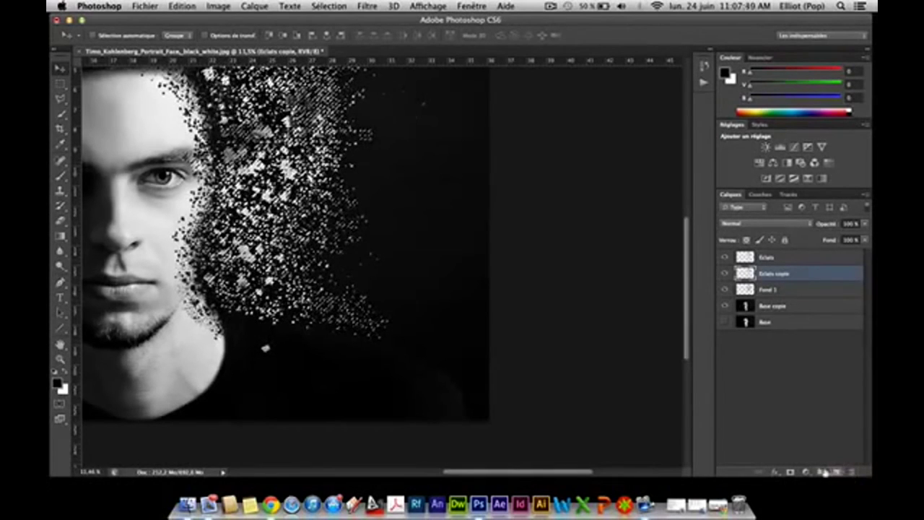
click(824, 473)
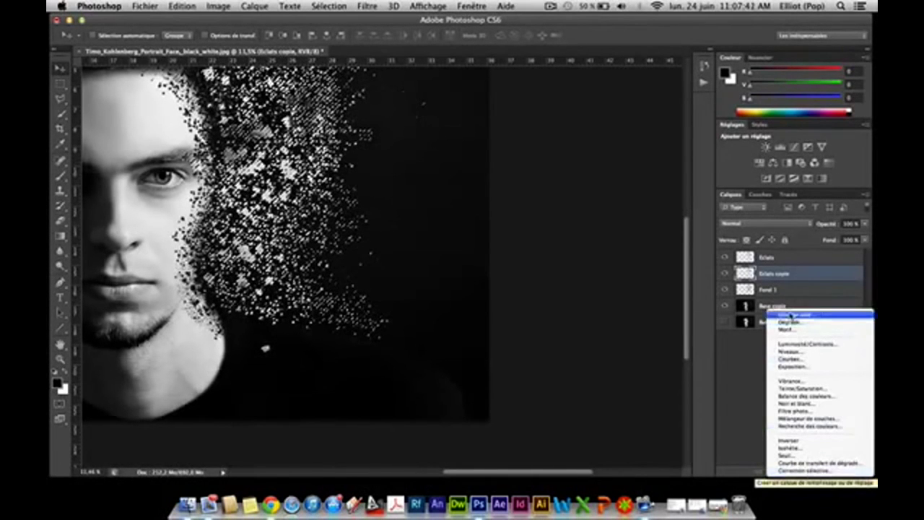
click(791, 315)
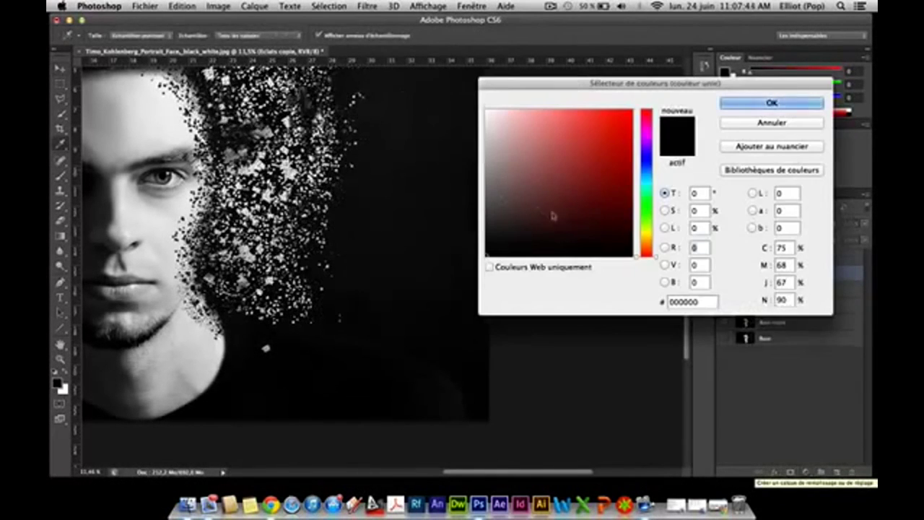
Step: Confirm black (000000) for the Fond 2 fill layer and delete the Eclats copie layer
drag(554, 215, 632, 255)
click(770, 102)
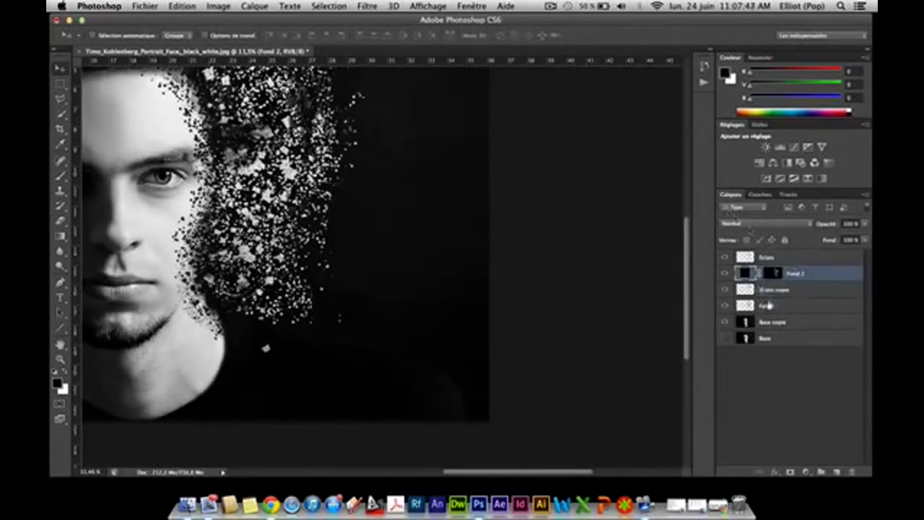
drag(800, 291, 849, 471)
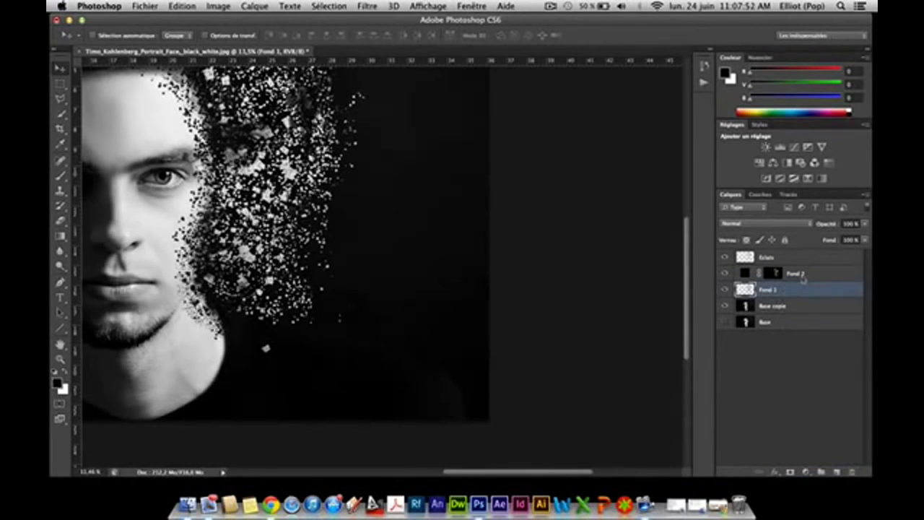
Step: Convert Fond 2 to a smart object, then rasterize it into a plain pixel layer
right_click(803, 280)
click(623, 172)
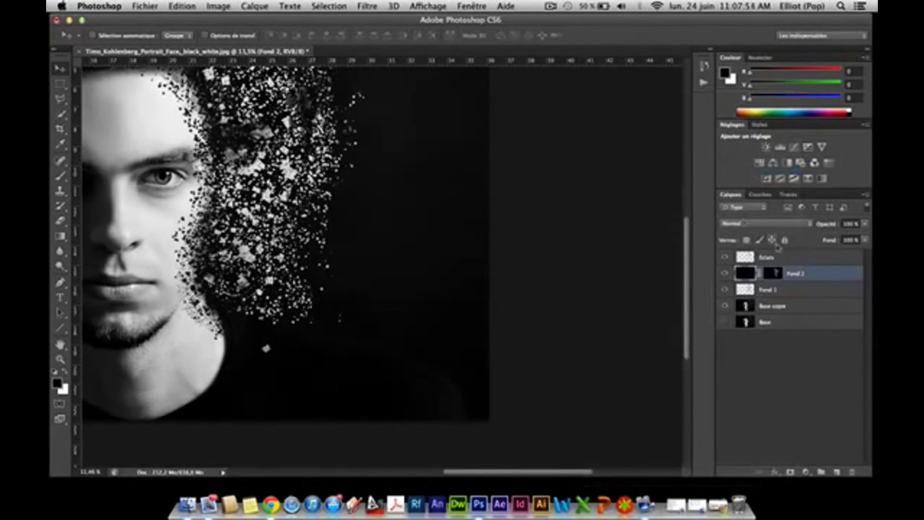
right_click(801, 278)
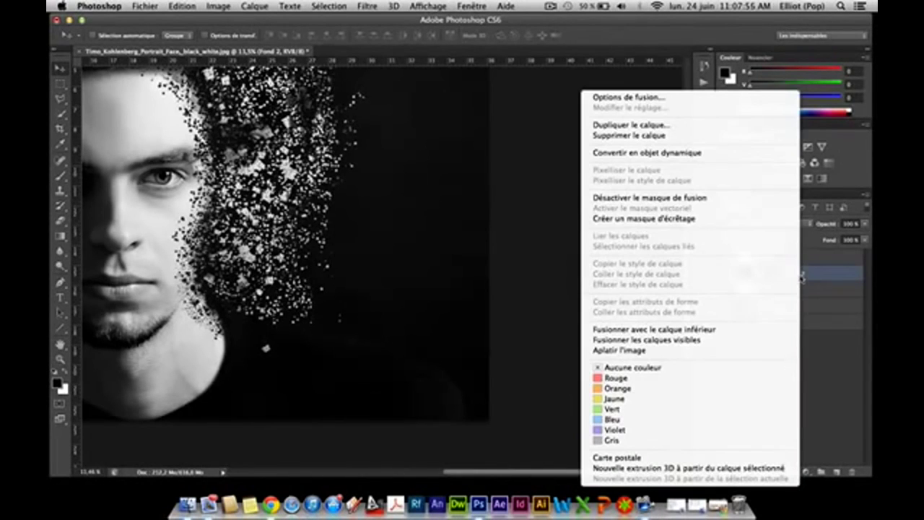
click(639, 153)
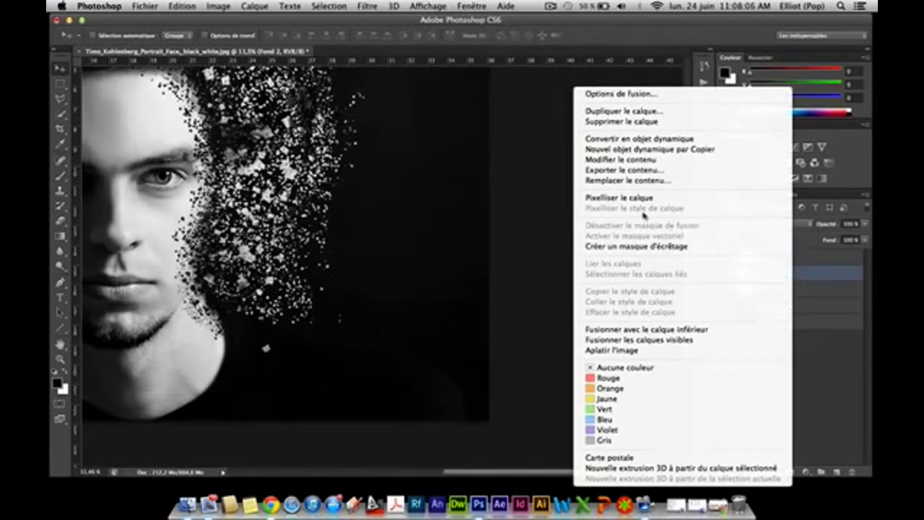
click(625, 197)
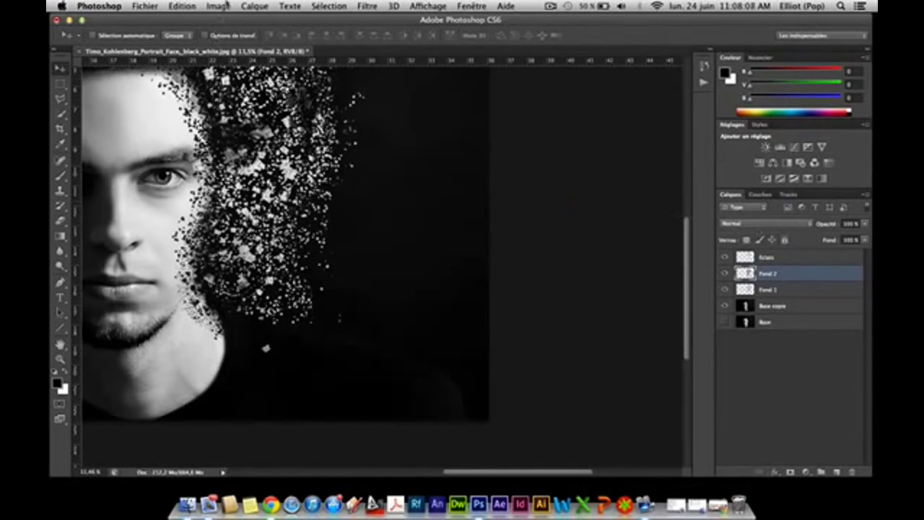
Step: Apply a 20-pixel Gaussian blur to Fond 2 and nudge the blurred layer slightly
click(360, 6)
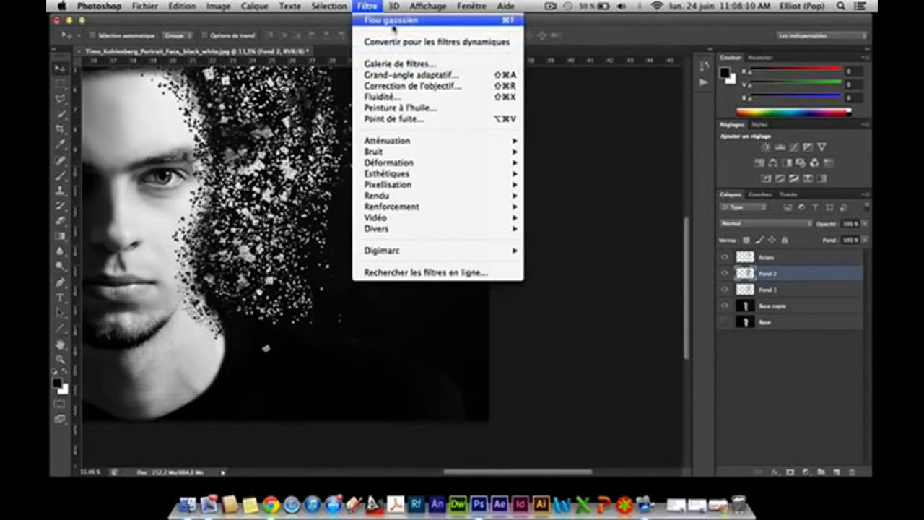
mouse_move(433, 141)
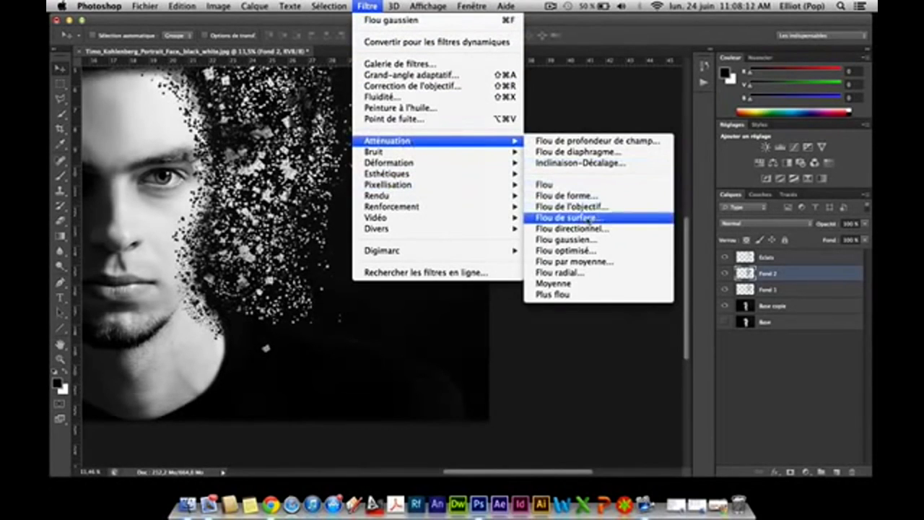
click(582, 239)
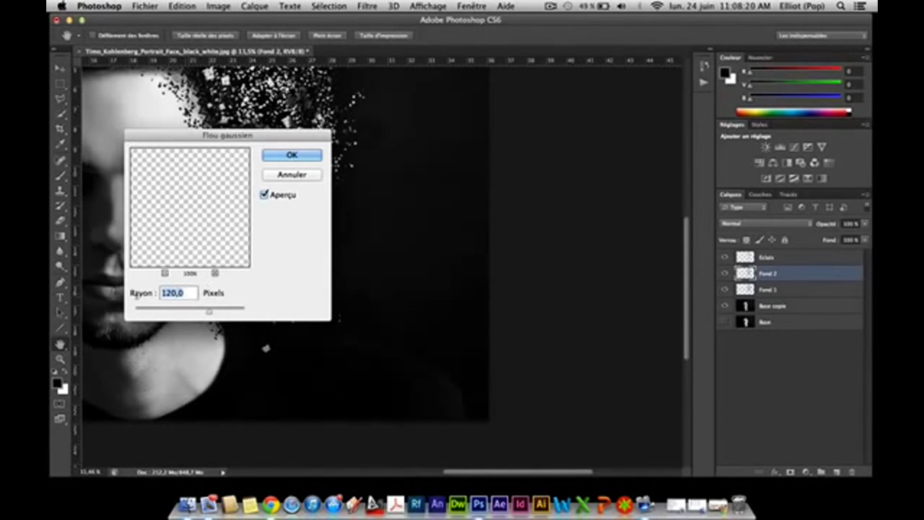
text(20)
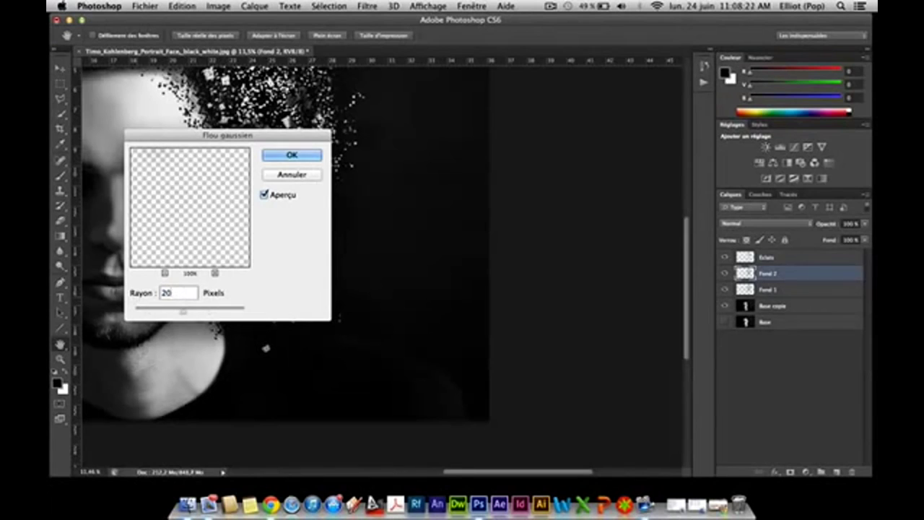
click(164, 273)
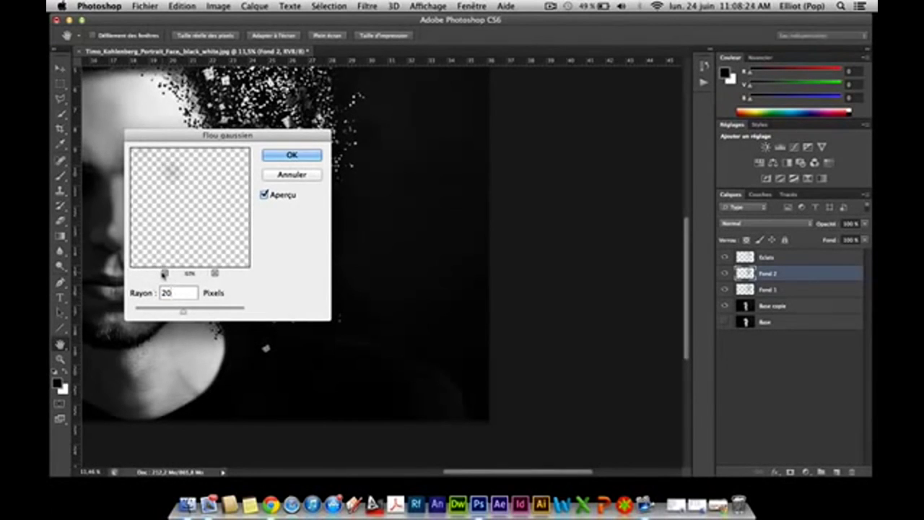
click(164, 273)
click(164, 273)
click(164, 273)
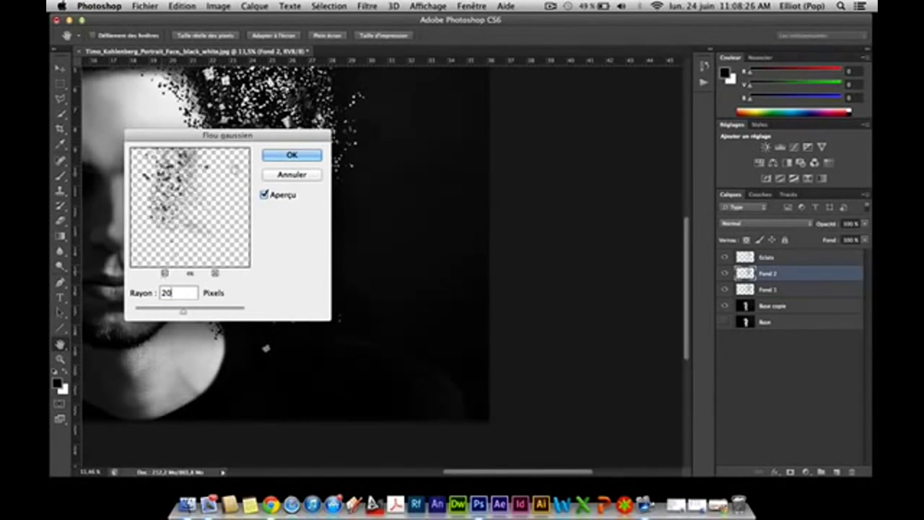
click(279, 155)
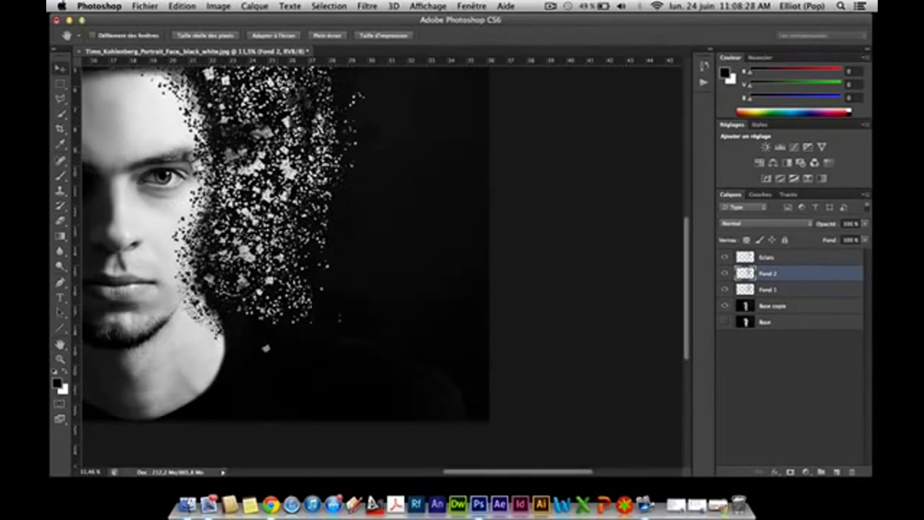
key(v)
drag(303, 262, 296, 265)
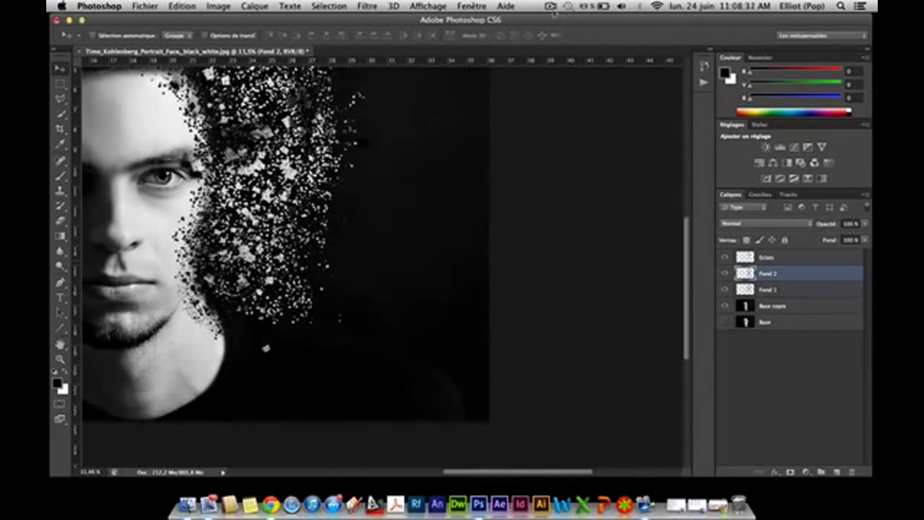
Step: Nudge the blurred Fond 2 fragments a few pixels to reposition them
click(551, 6)
click(551, 6)
drag(380, 220, 388, 218)
scroll(380, 267, up, 5)
scroll(380, 266, left, 5)
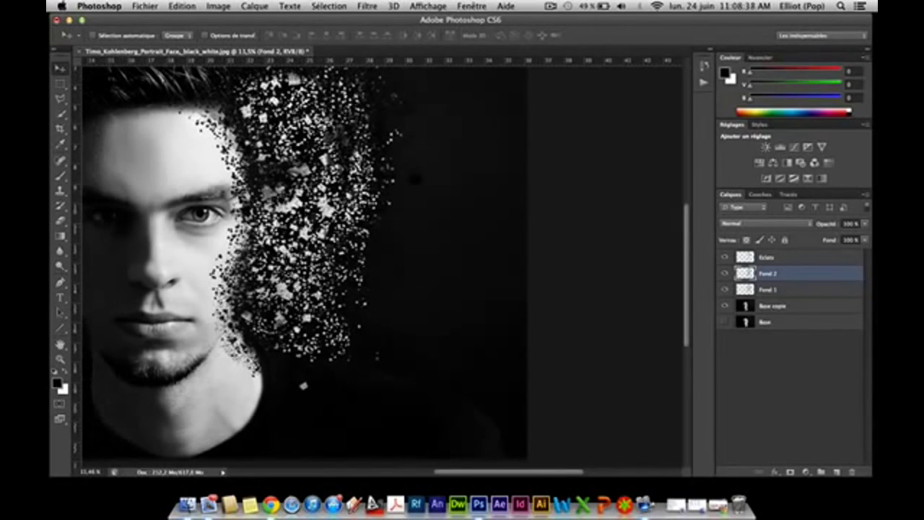
scroll(422, 181, up, 1)
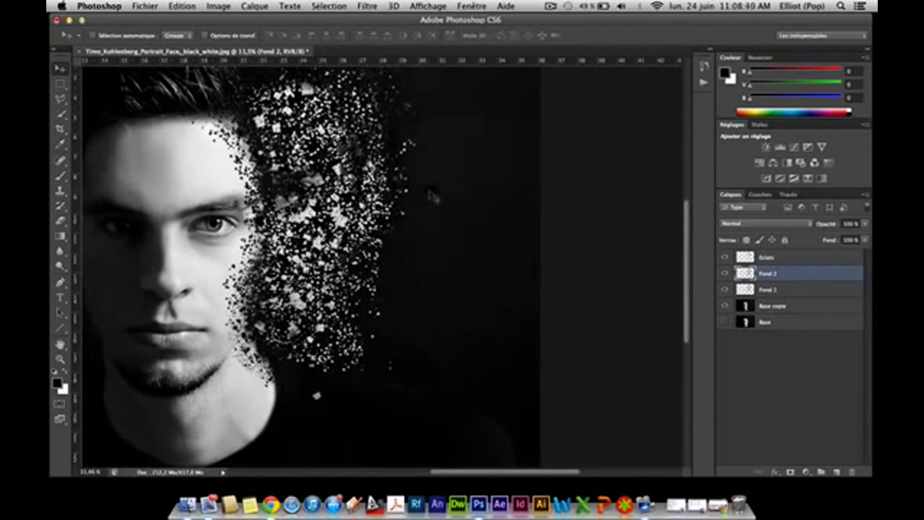
drag(427, 192, 437, 200)
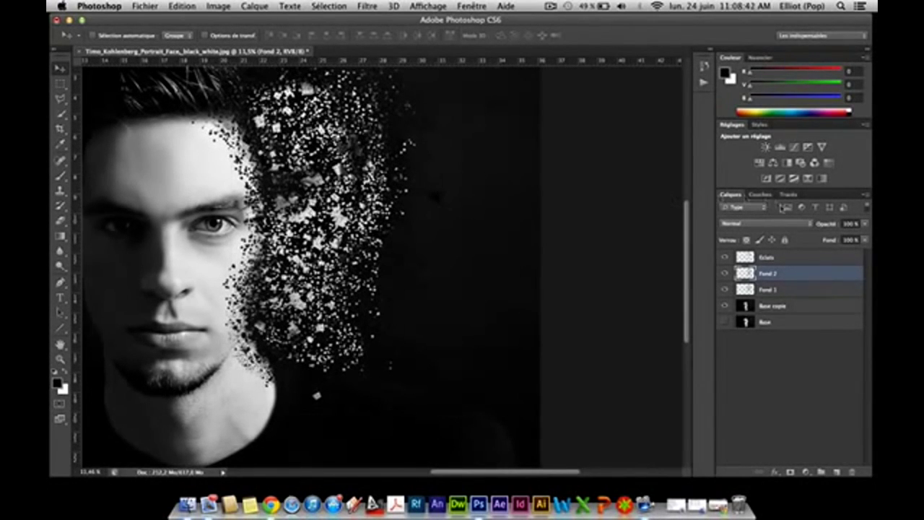
Step: Set Fond 2 opacity to 75% and zoom out to fit the whole portrait
click(850, 224)
text(75)
key(Return)
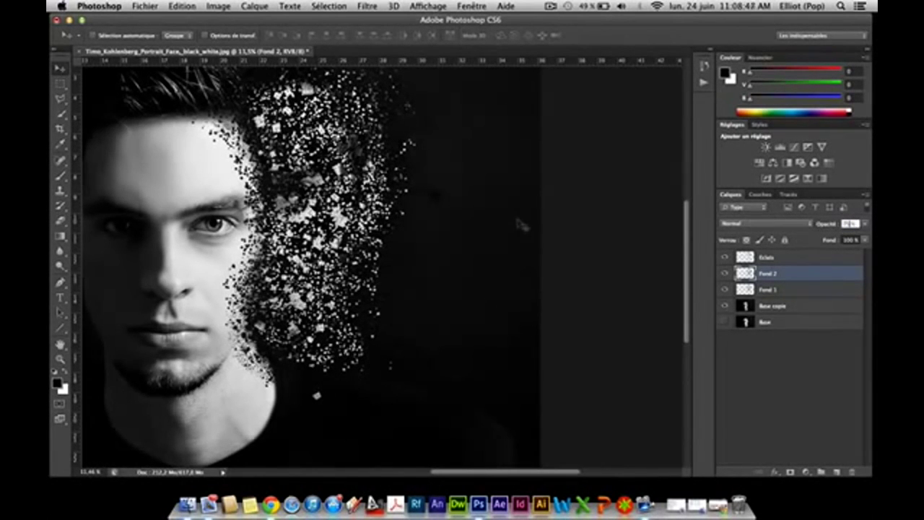
scroll(521, 225, left, 2)
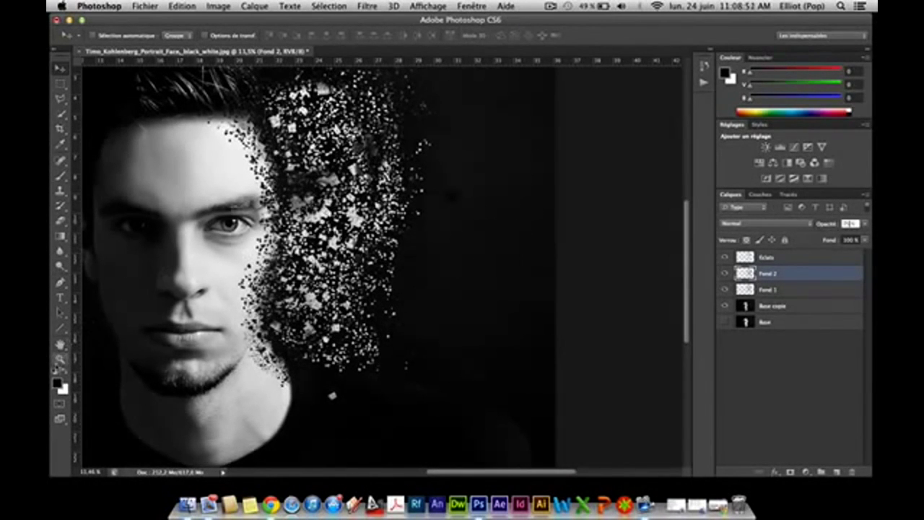
click(61, 359)
alt+click(310, 302)
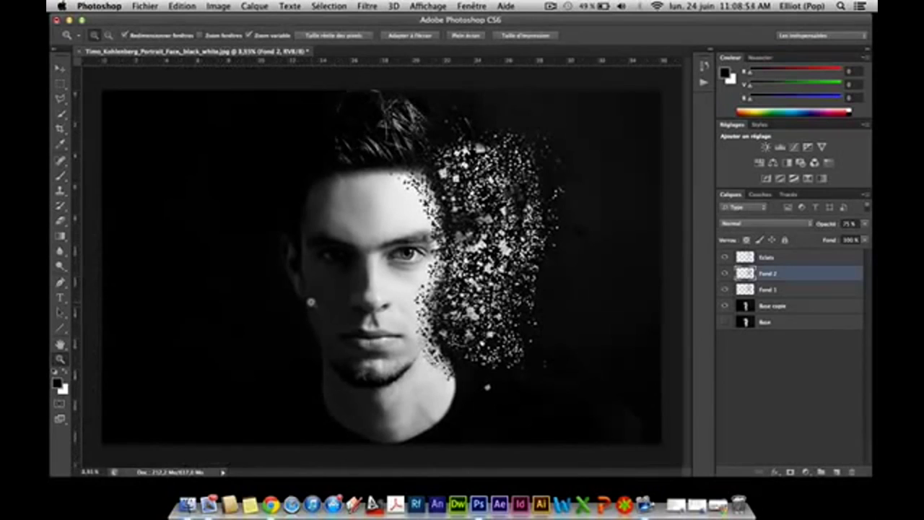
drag(465, 203, 548, 211)
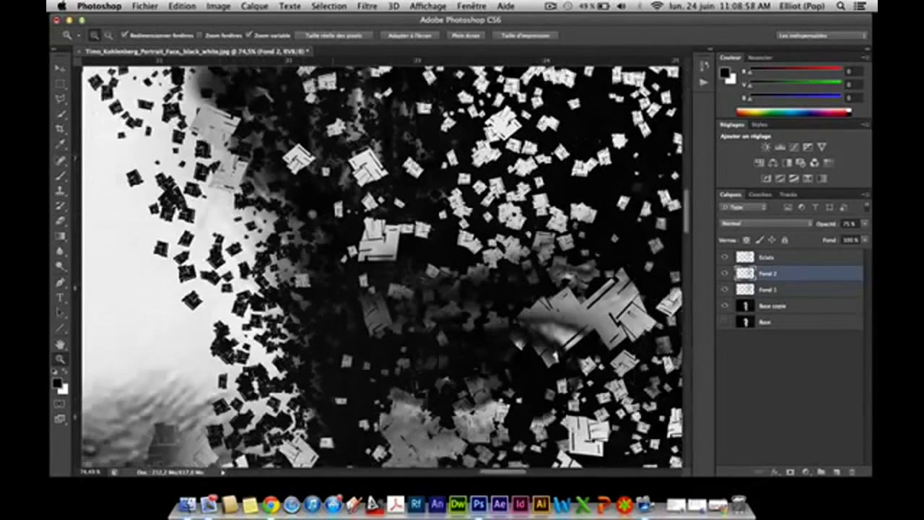
drag(333, 215, 242, 224)
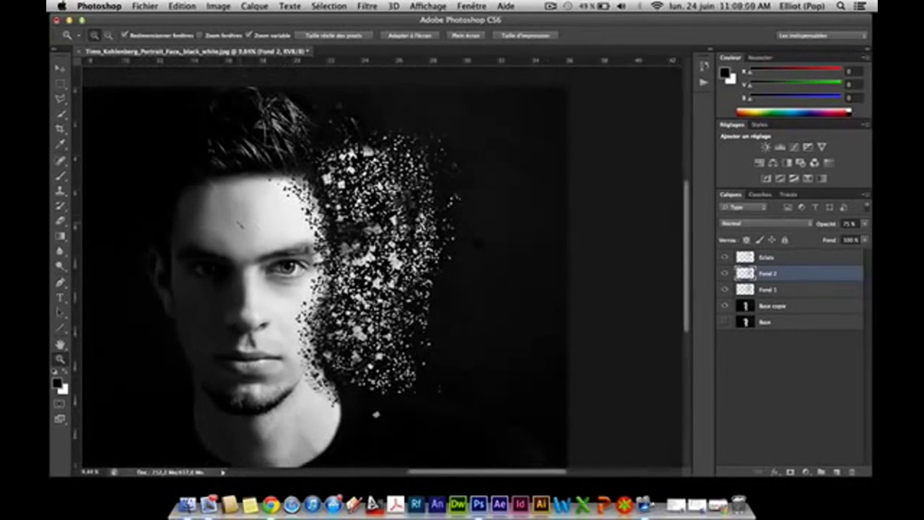
key(super+0)
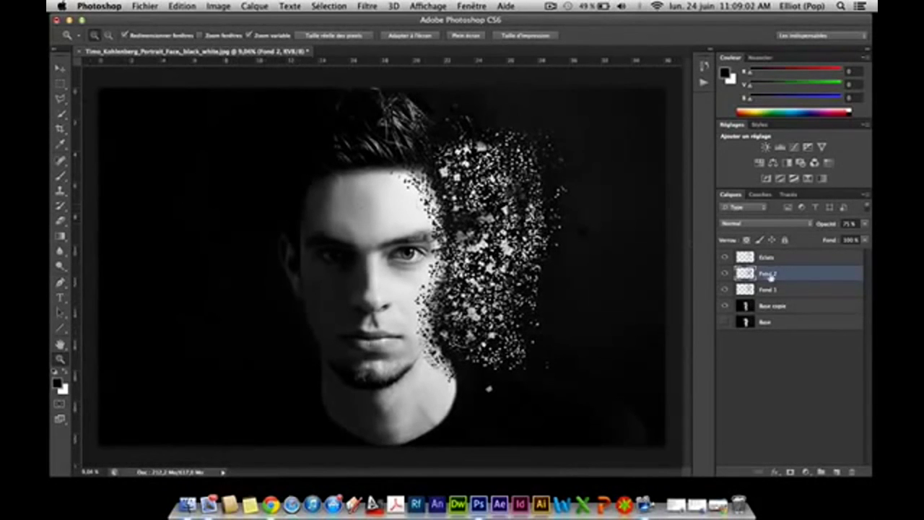
Step: Duplicate Fond 2 as Fond 2 copie and shift the copy slightly down and right
drag(771, 277, 837, 472)
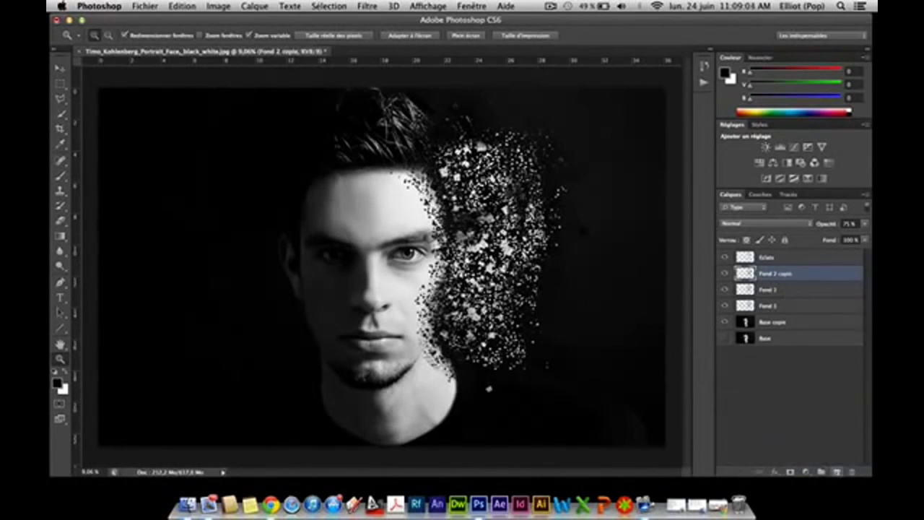
click(66, 70)
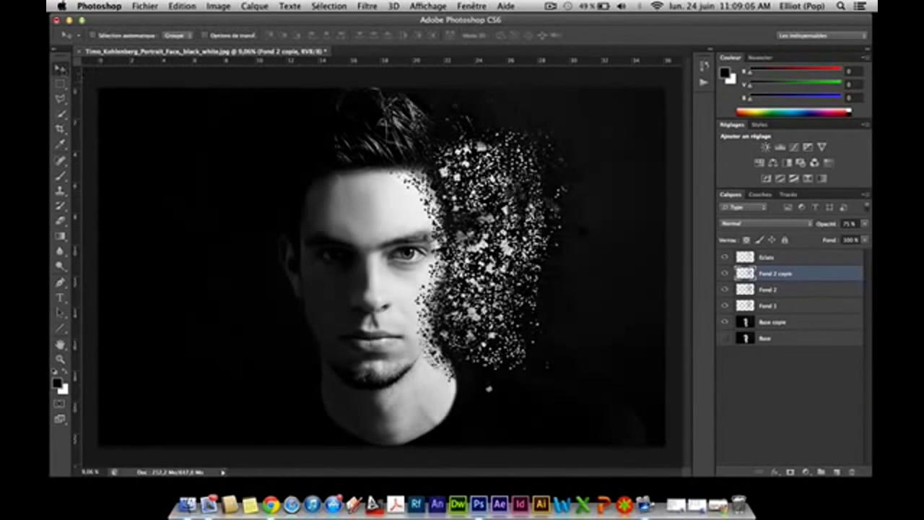
drag(546, 194, 552, 206)
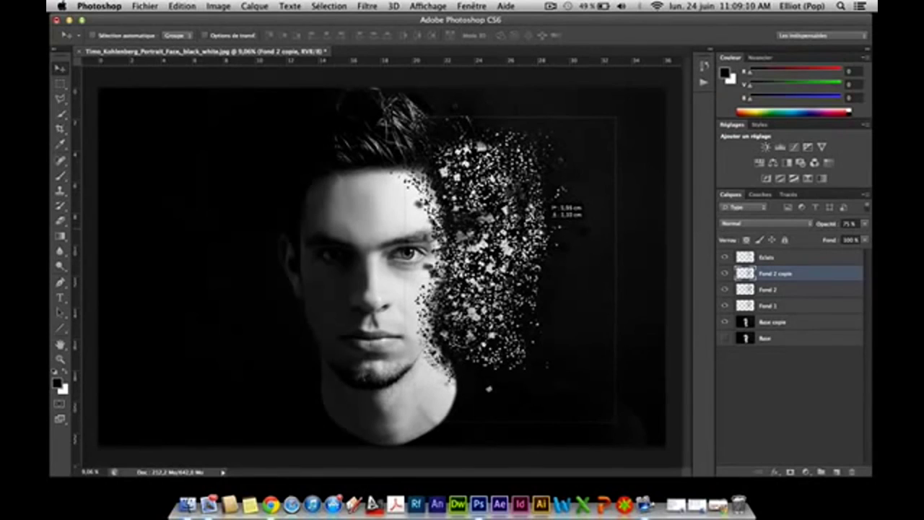
drag(552, 206, 553, 210)
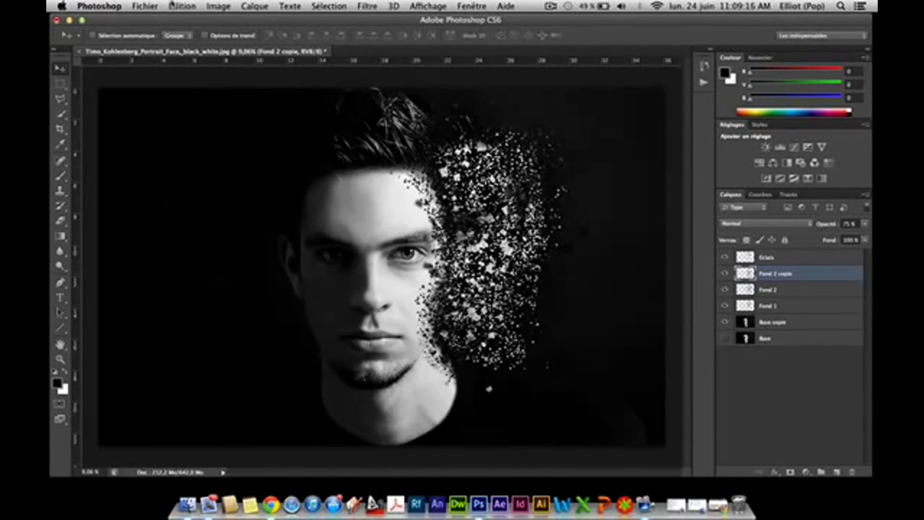
Step: Flip Fond 2 copie vertically, move it upward, and zoom in on the fragments
click(186, 5)
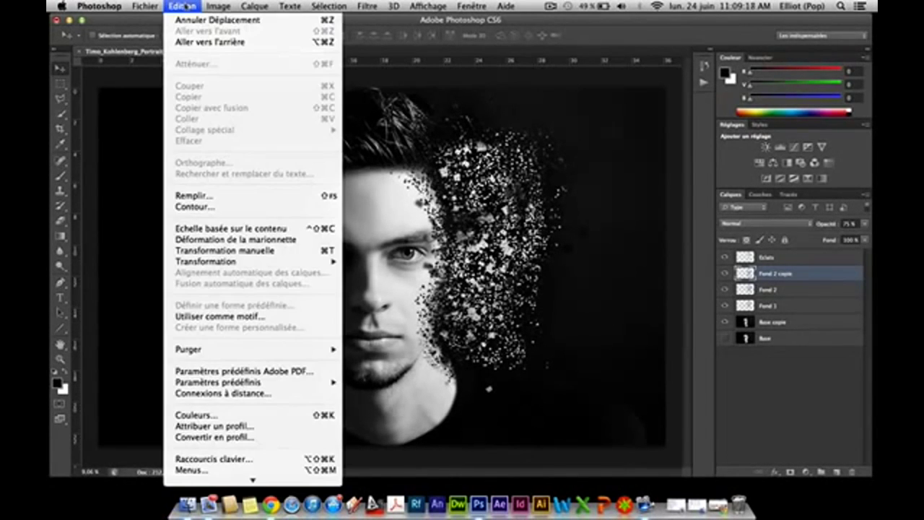
mouse_move(206, 262)
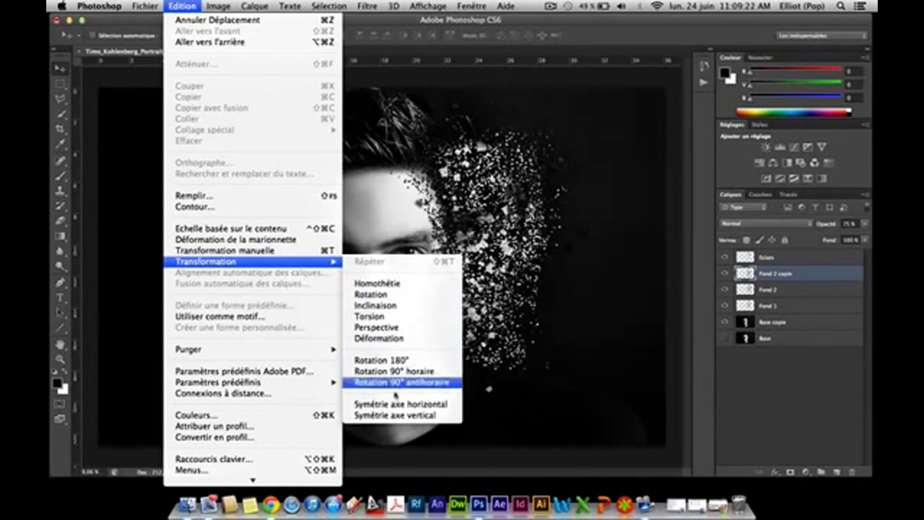
click(396, 415)
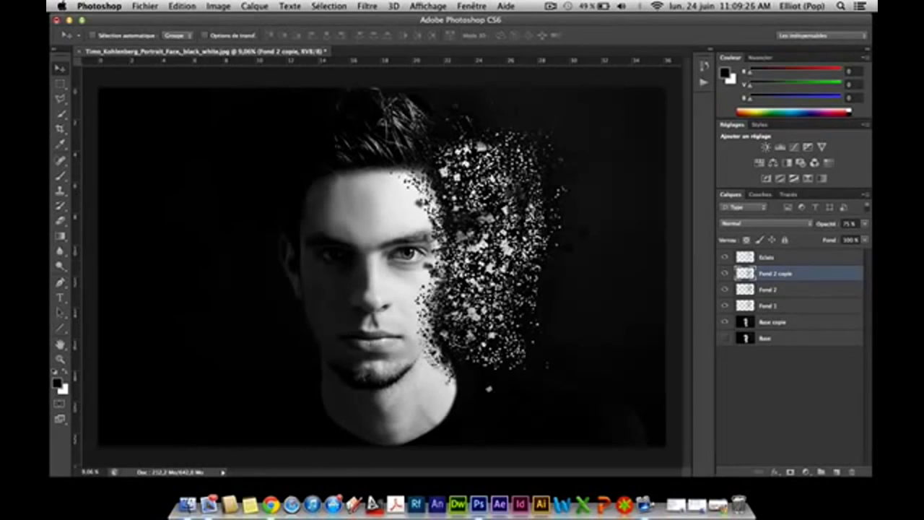
mouse_move(491, 256)
mouse_down()
mouse_move(497, 194)
mouse_move(501, 235)
mouse_up()
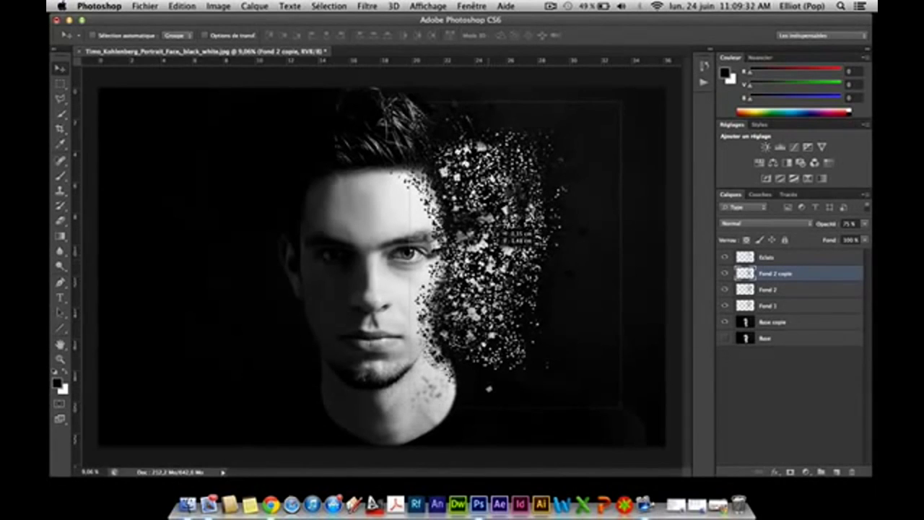
drag(500, 234, 498, 218)
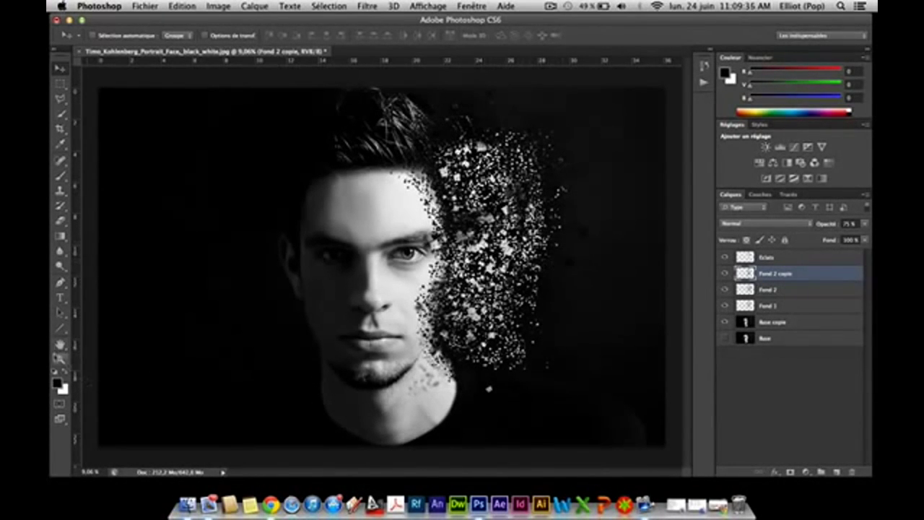
click(59, 358)
mouse_move(602, 304)
mouse_down()
mouse_move(678, 320)
mouse_move(831, 319)
mouse_up()
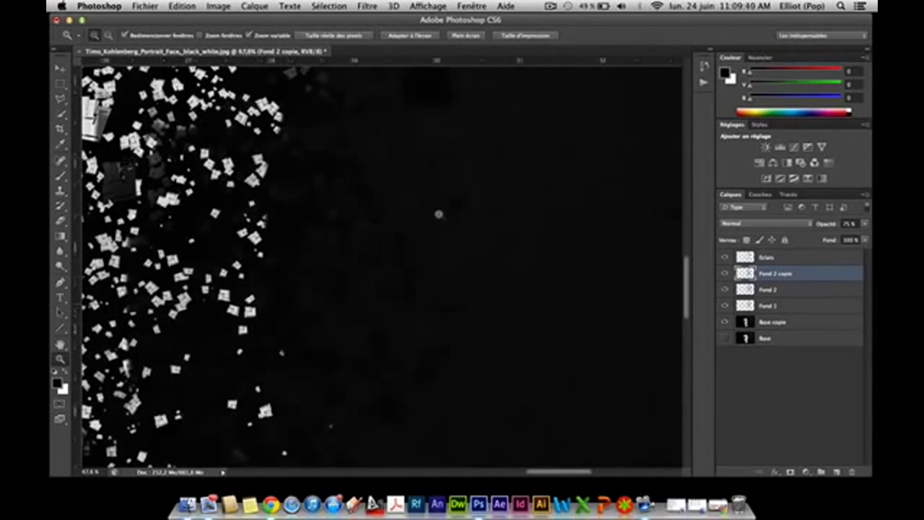
scroll(438, 214, down, 2)
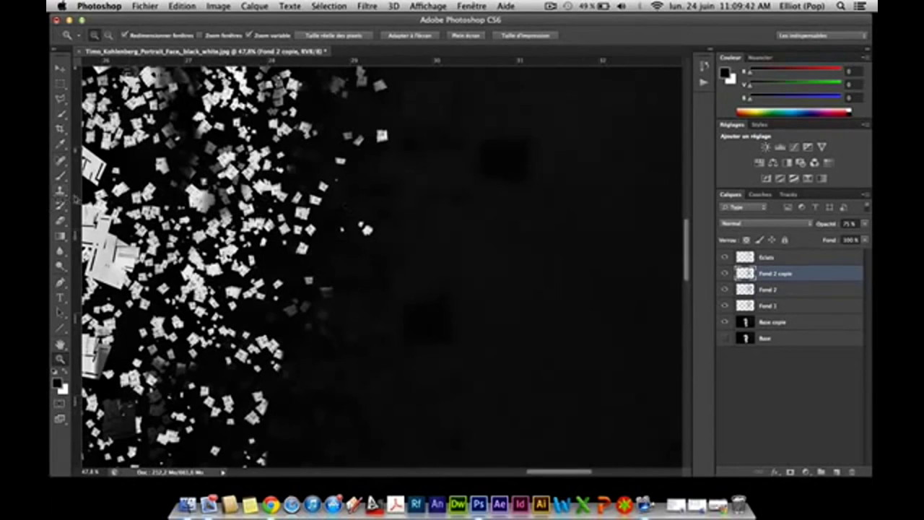
click(61, 220)
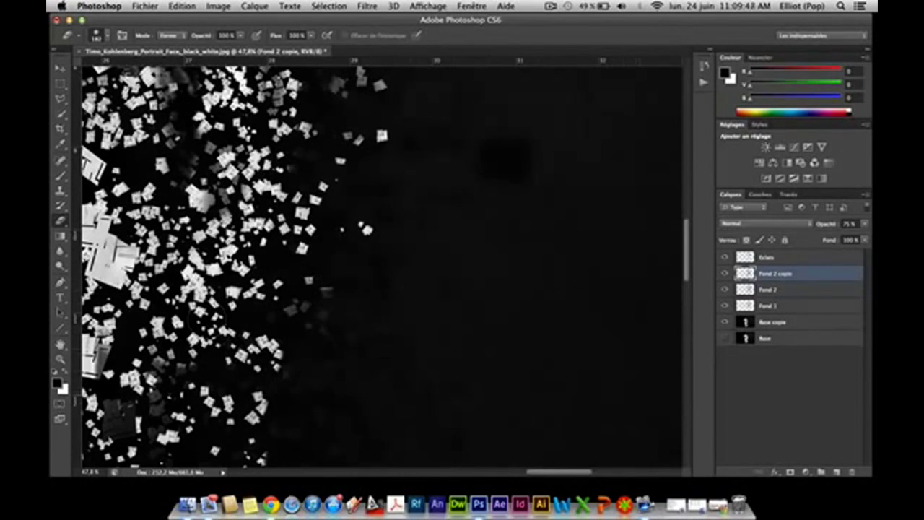
click(61, 358)
drag(458, 268, 418, 337)
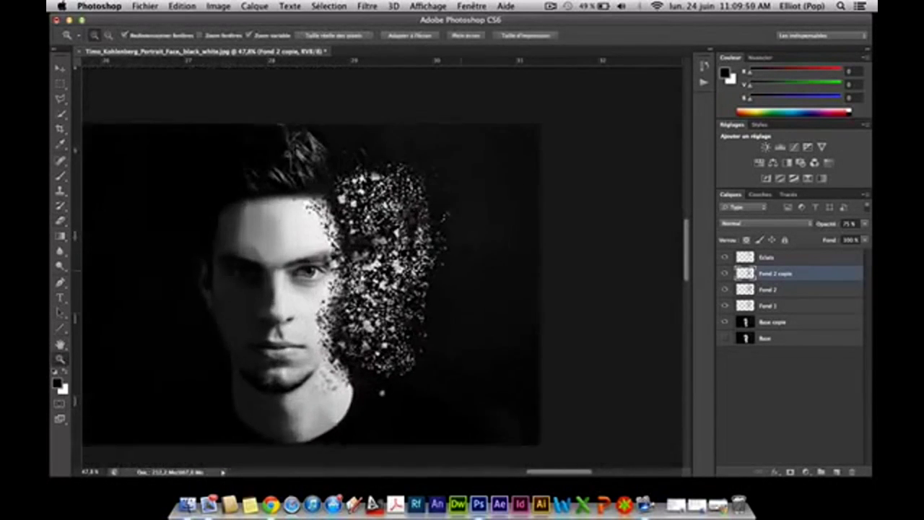
mouse_move(353, 278)
mouse_down()
mouse_move(379, 278)
mouse_move(361, 278)
mouse_up()
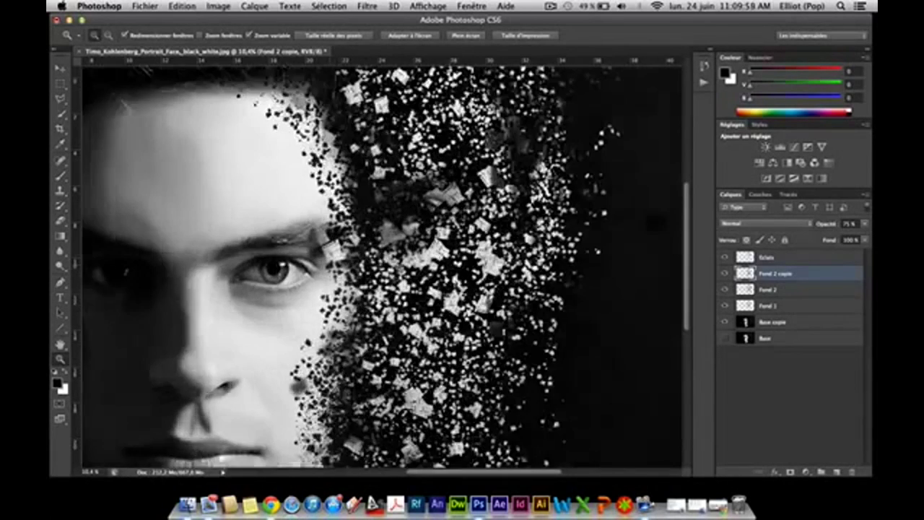
mouse_move(339, 265)
mouse_down()
mouse_move(358, 266)
mouse_move(336, 248)
mouse_move(447, 246)
mouse_move(337, 235)
mouse_up()
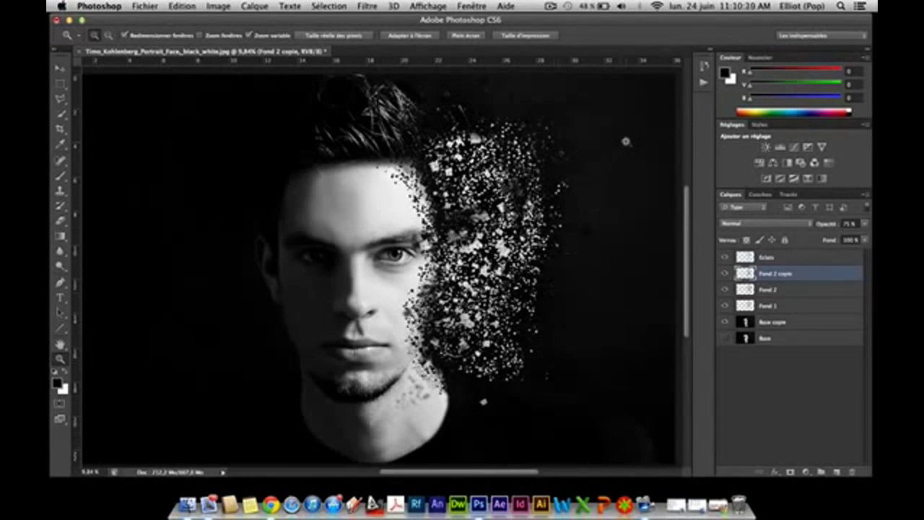
click(550, 6)
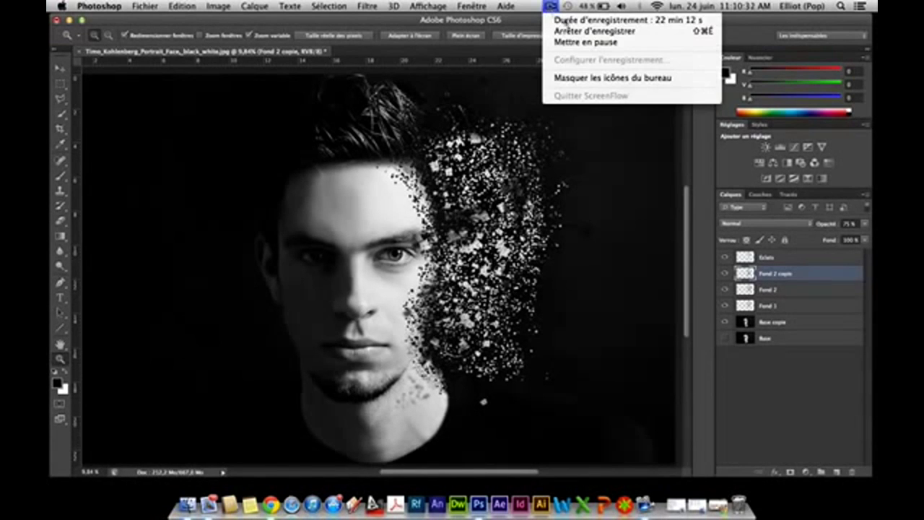
click(577, 34)
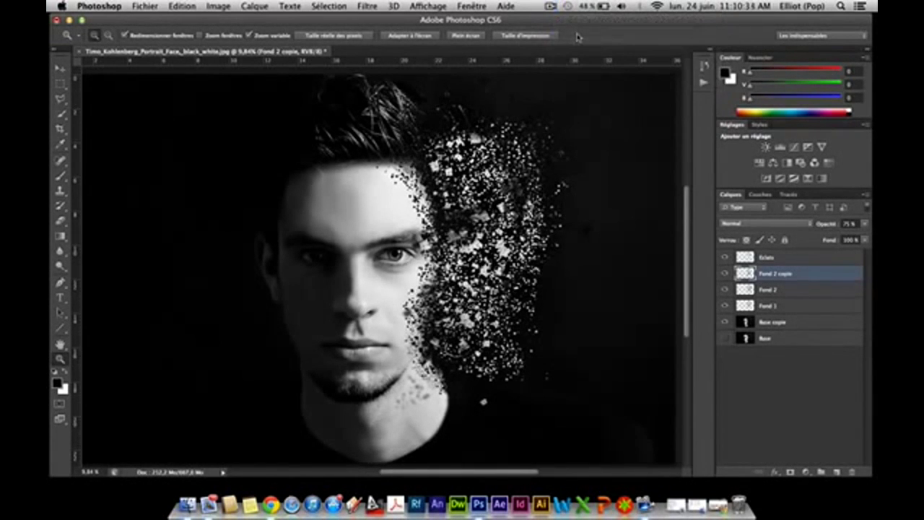